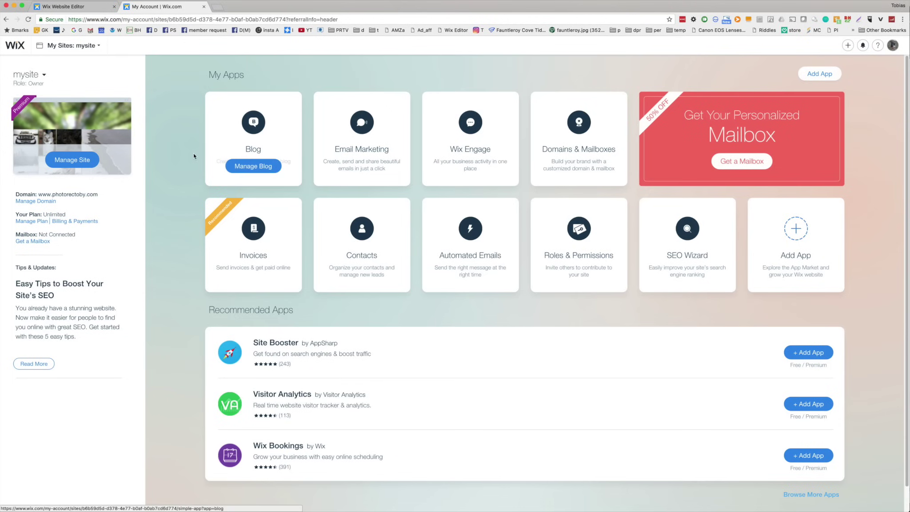
Create a new site in the Photography category, choosing to build it with the Wix Editor.
left_click(69, 46)
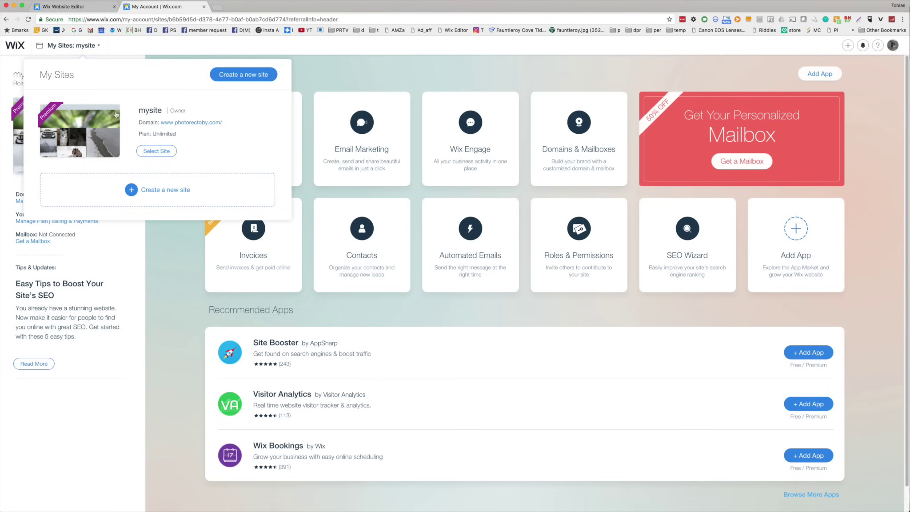
left_click(155, 190)
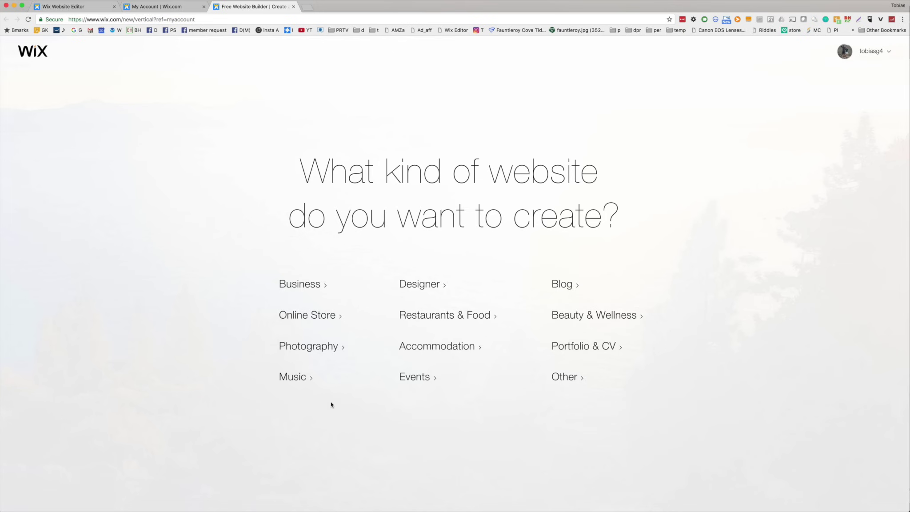
left_click(309, 351)
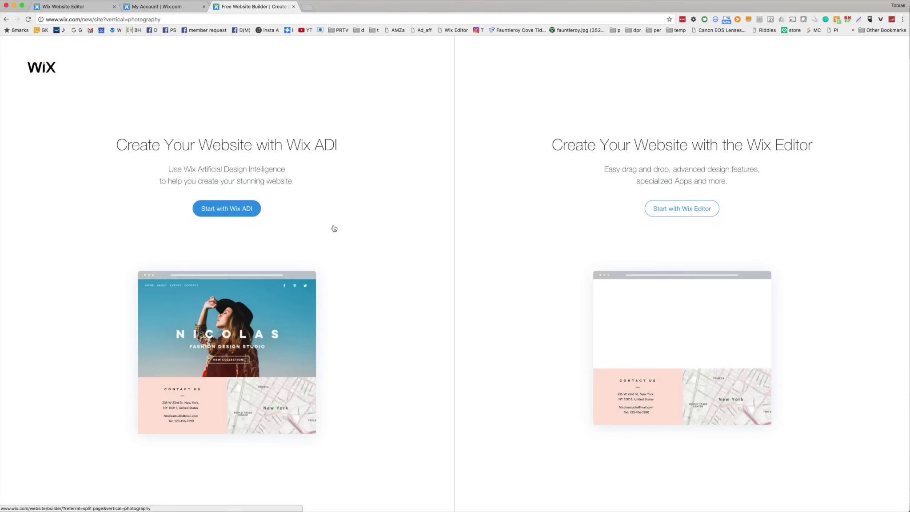
left_click(683, 212)
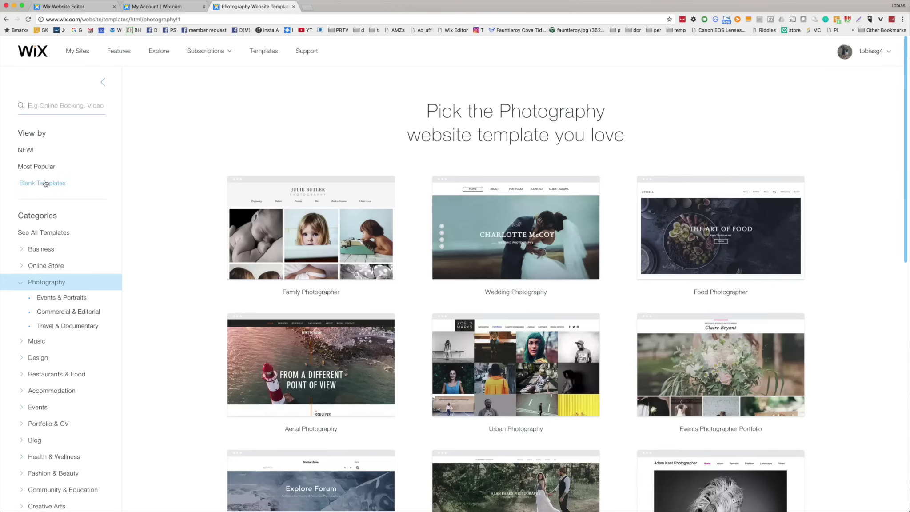
Open the Online Photos photography template for editing.
scroll(182, 233, "down", 5)
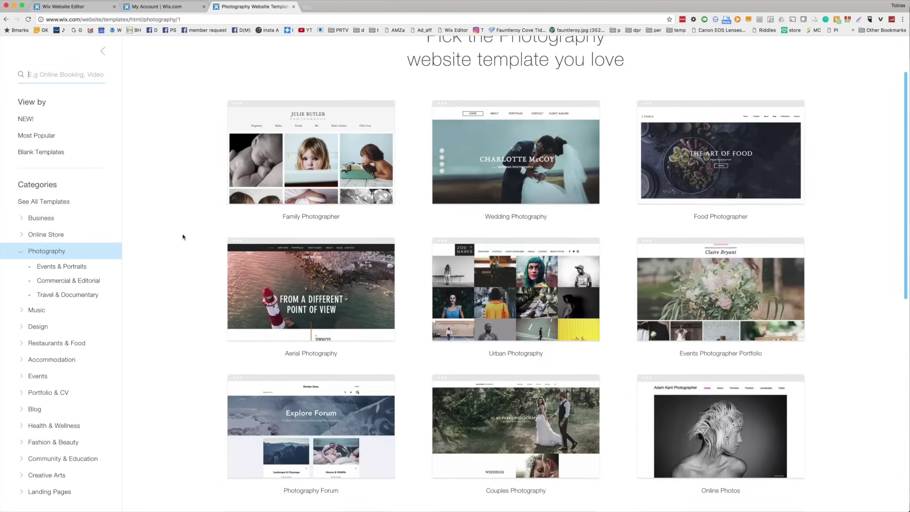
mouse_move(705, 354)
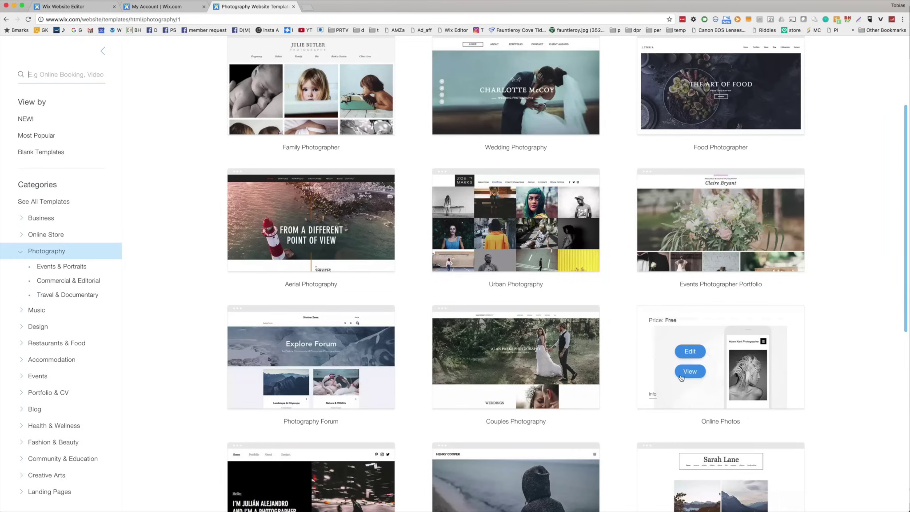
left_click(689, 352)
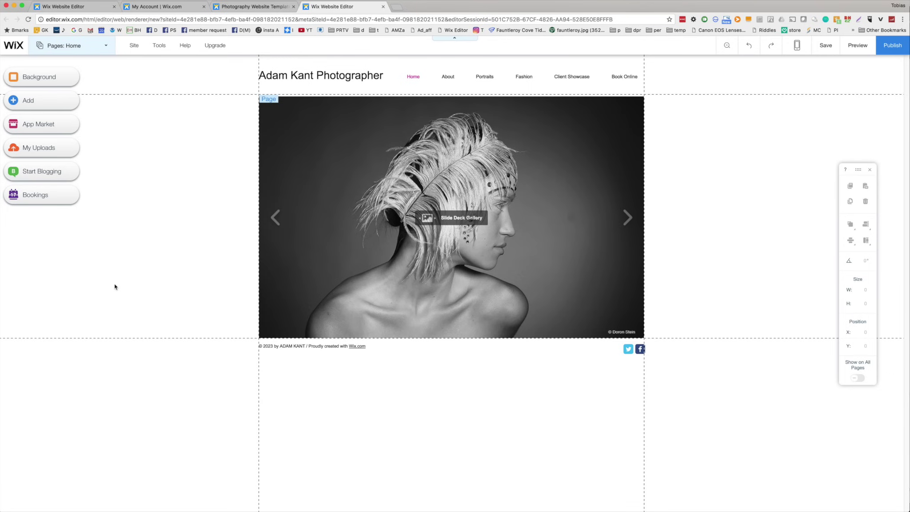
Set the page background to the uploaded video AUoroa.m4v and preview the site before returning to editing.
left_click(163, 200)
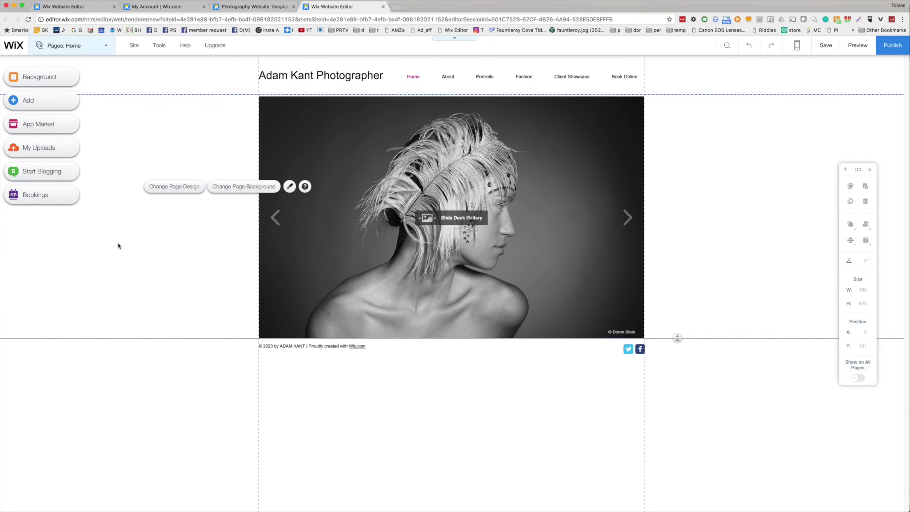
left_click(226, 188)
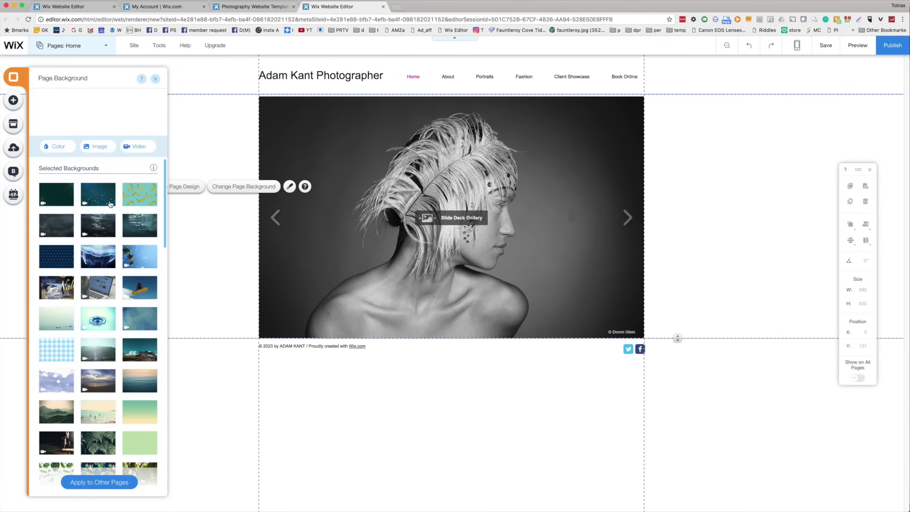
mouse_move(83, 377)
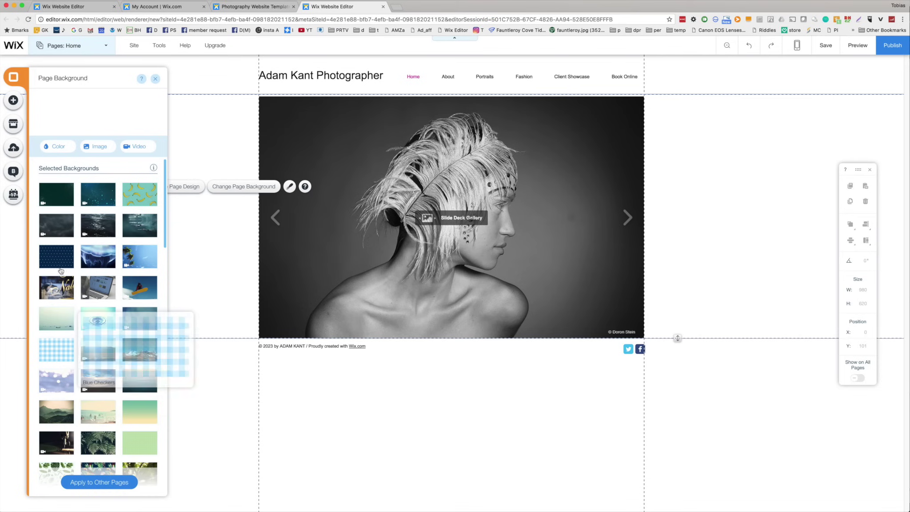
left_click(130, 148)
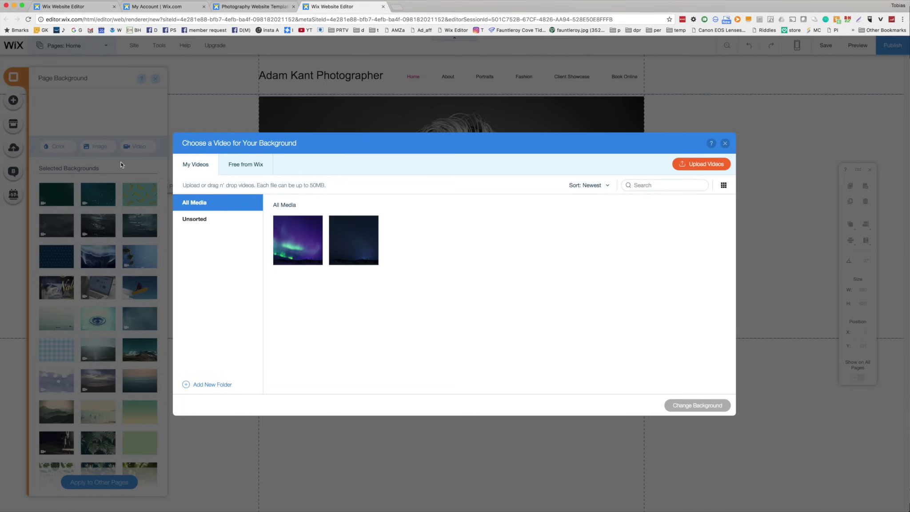
left_click(348, 251)
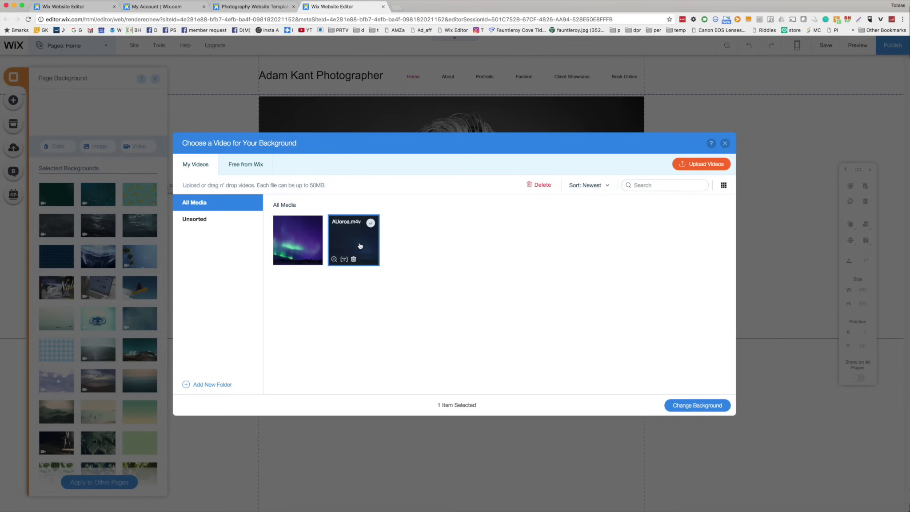
left_click(700, 405)
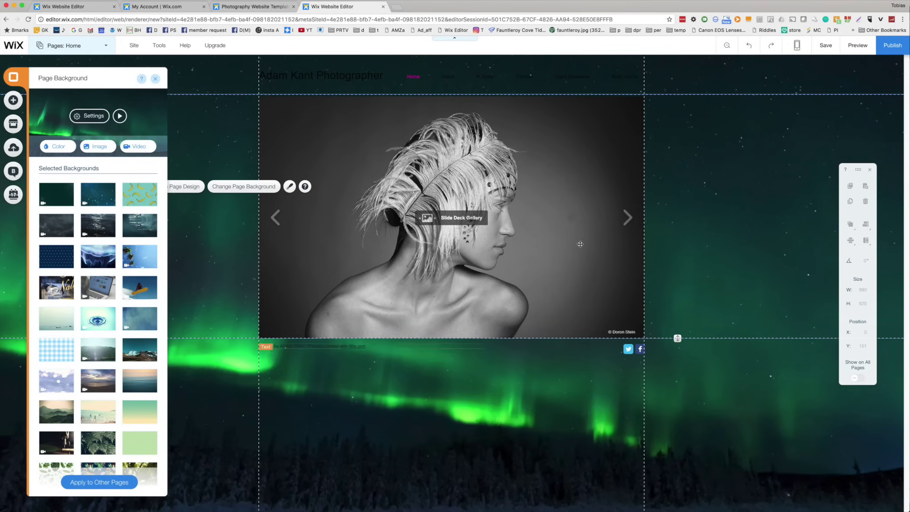
left_click(854, 47)
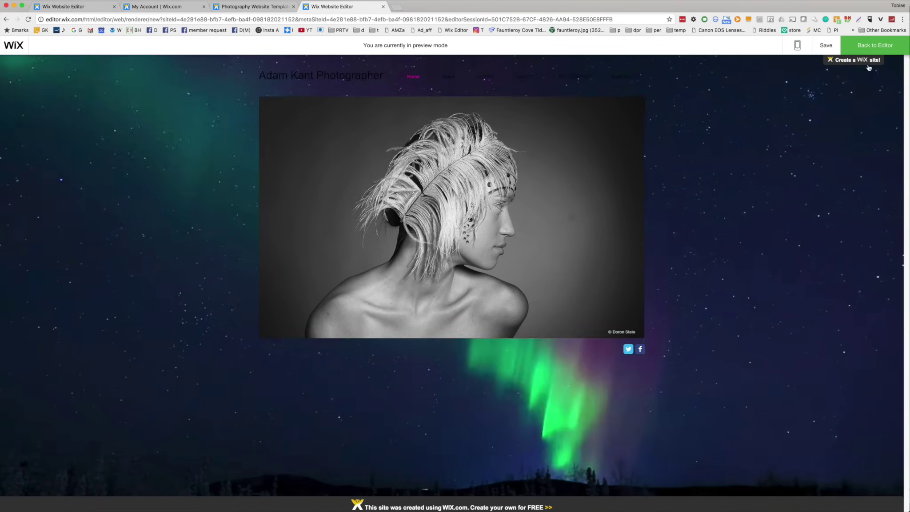
left_click(875, 50)
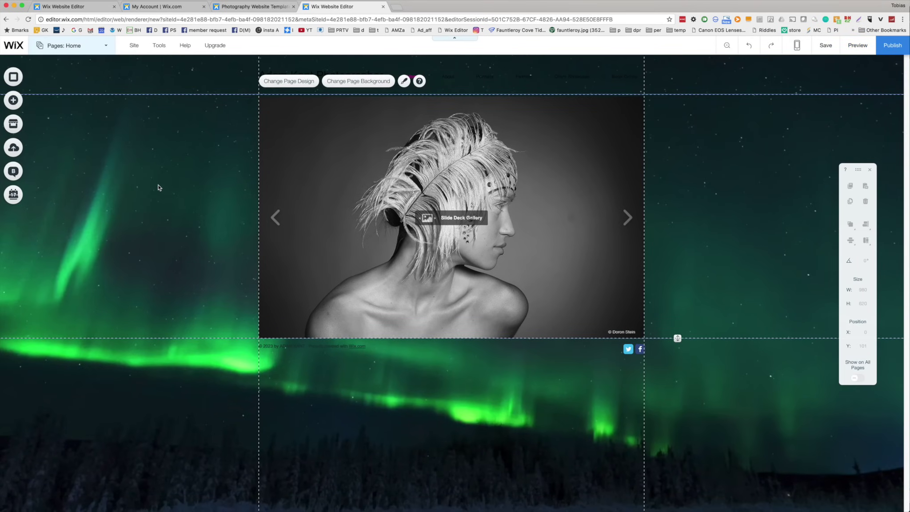
Upload the mountain image Background.jpg from Documents > Website > Additional Images and apply it as the page background.
left_click(364, 83)
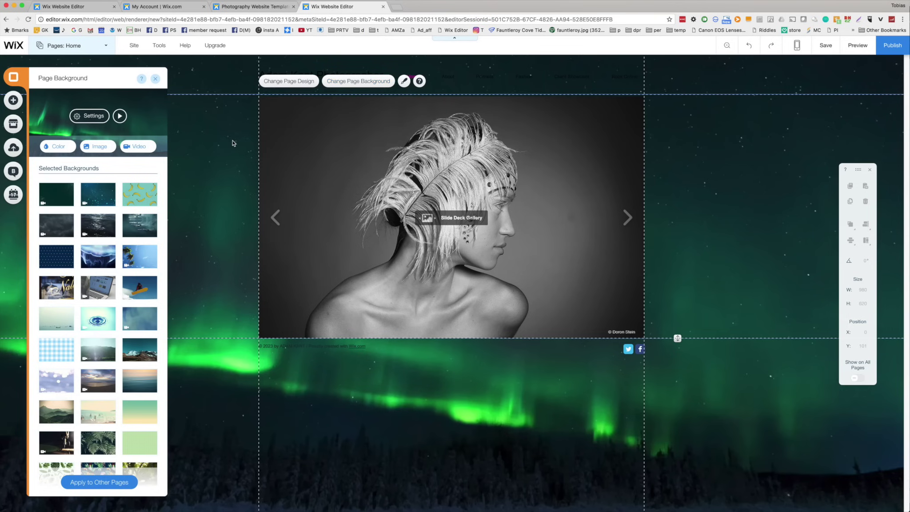
left_click(102, 148)
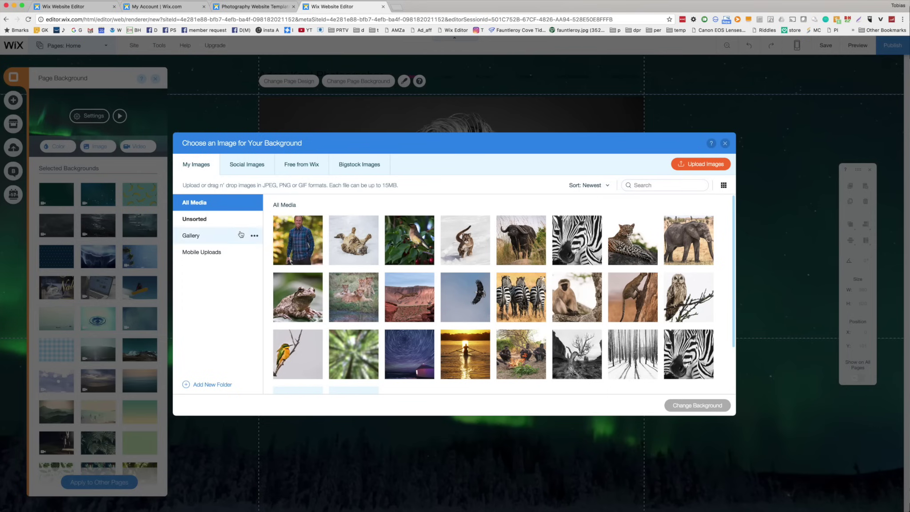
left_click(700, 164)
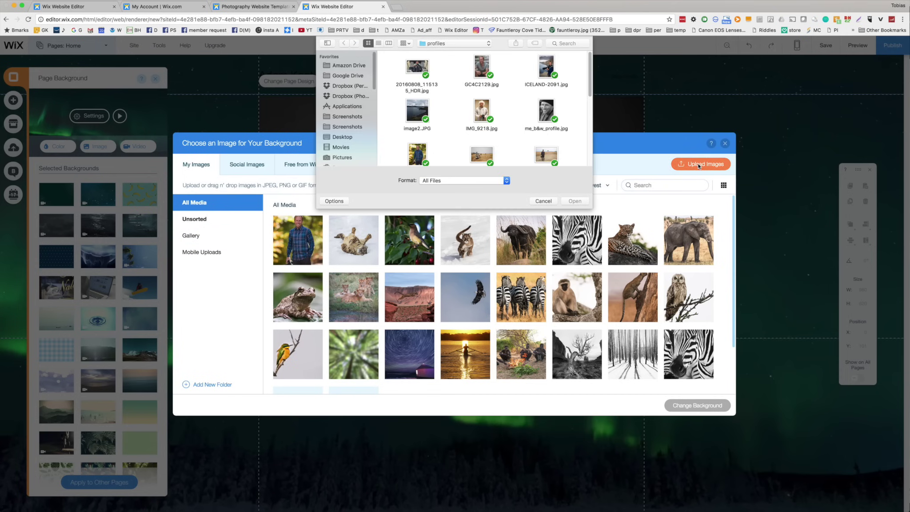
scroll(356, 106, "down", 5)
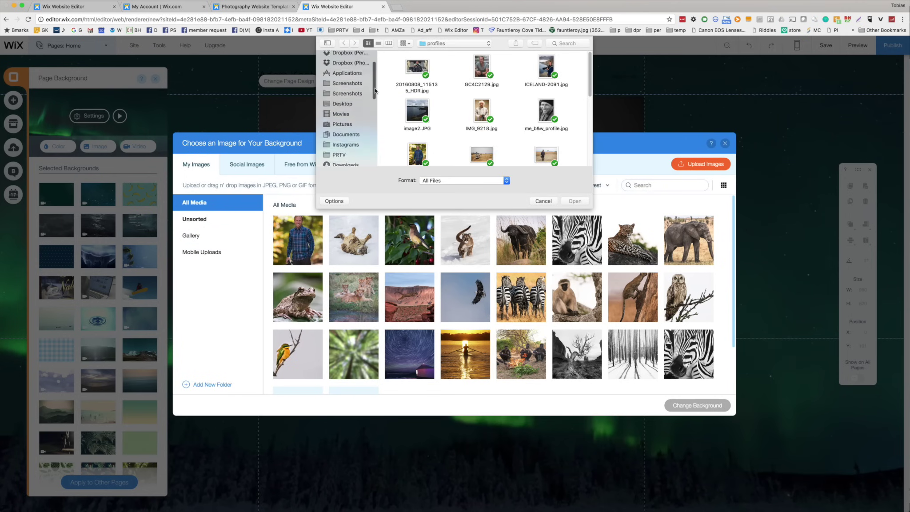
left_click(346, 98)
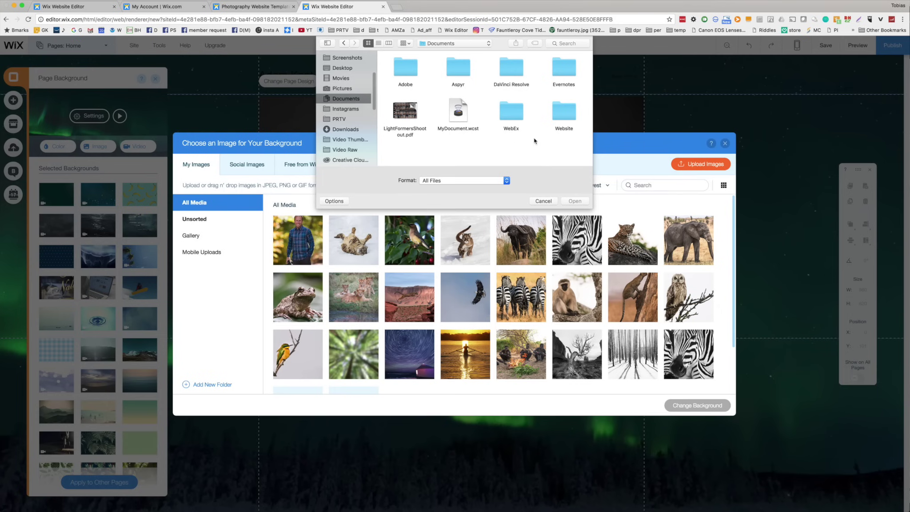
double_click(568, 114)
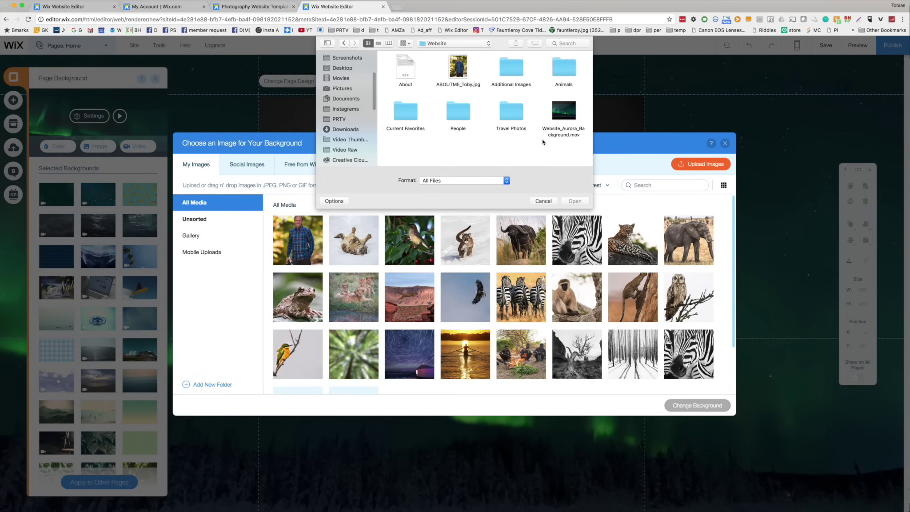
double_click(511, 68)
double_click(405, 69)
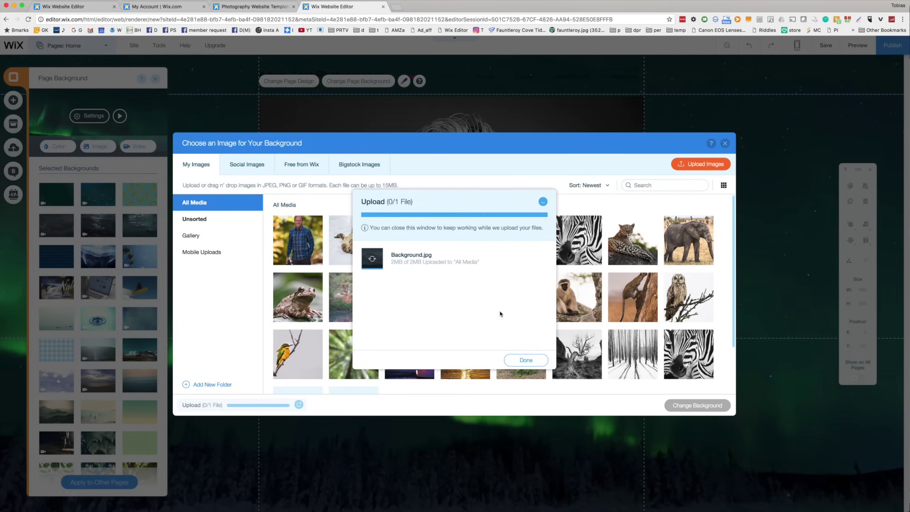
left_click(527, 349)
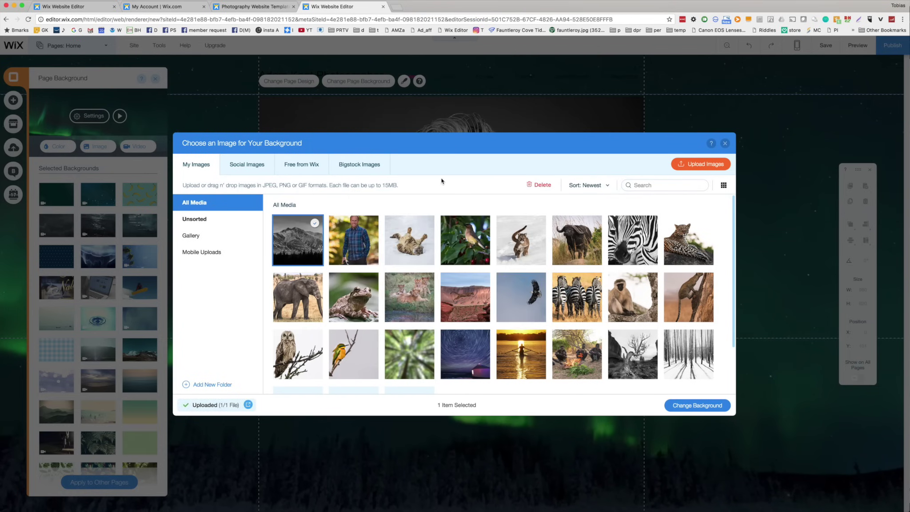
left_click(695, 406)
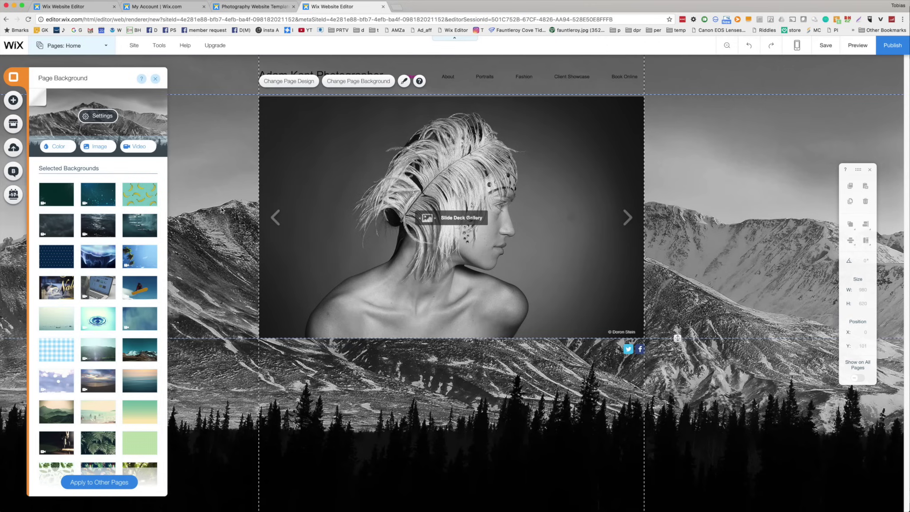
Delete the template's slide deck gallery from the home page.
left_click(455, 218)
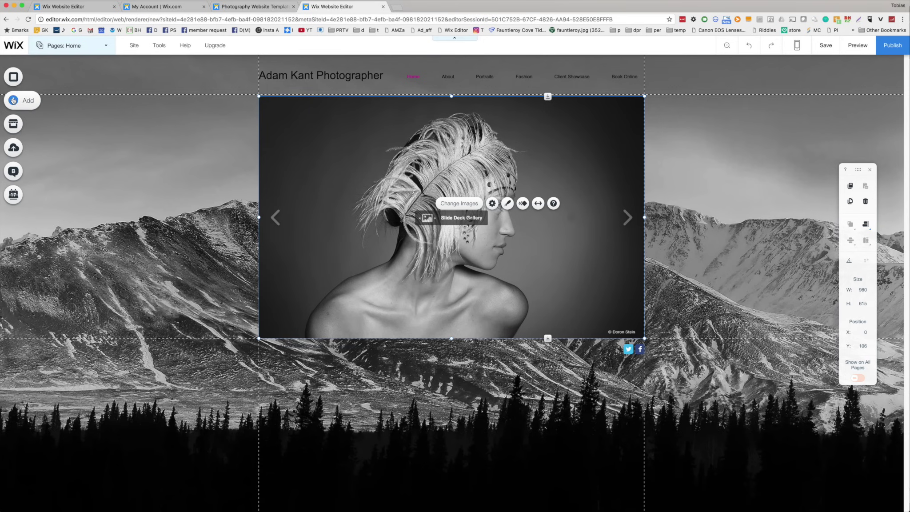
key("BackSpace")
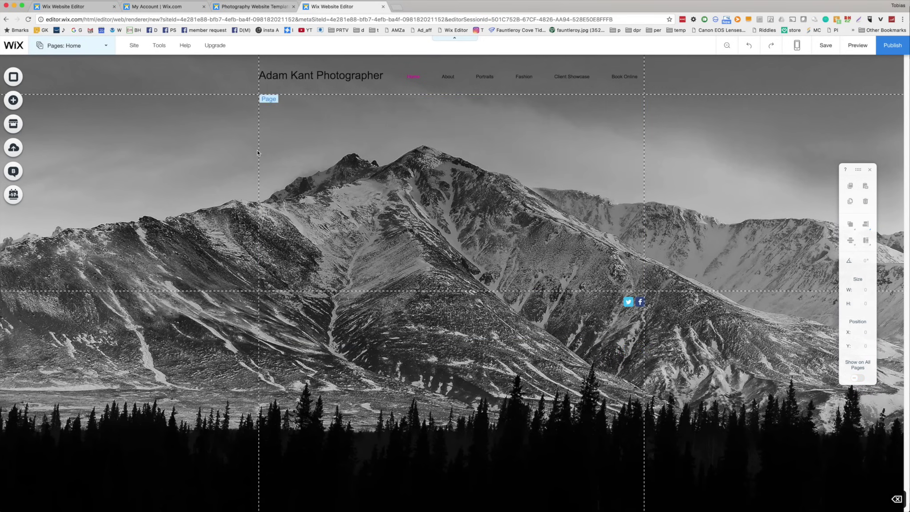
Add a Slide Deck slider gallery below the header and enlarge it to about 978 × 550 at X 0, Y 101.
left_click(13, 101)
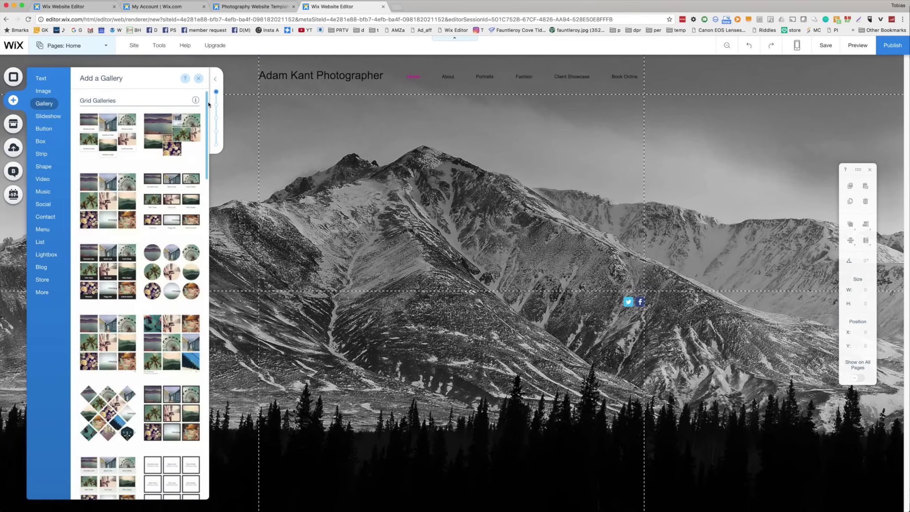
left_click_drag(207, 107, 228, 269)
scroll(165, 286, "down", 5)
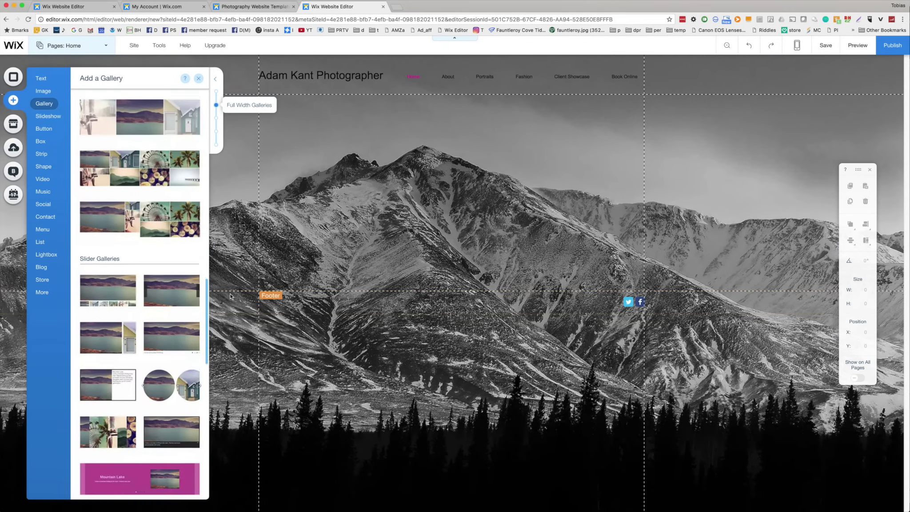
left_click(165, 286)
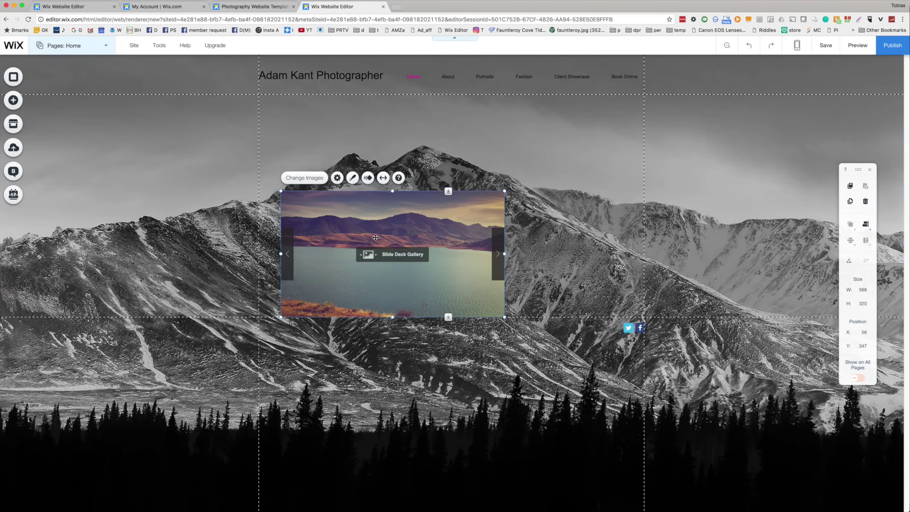
left_click_drag(319, 227, 297, 154)
left_click_drag(482, 221, 644, 310)
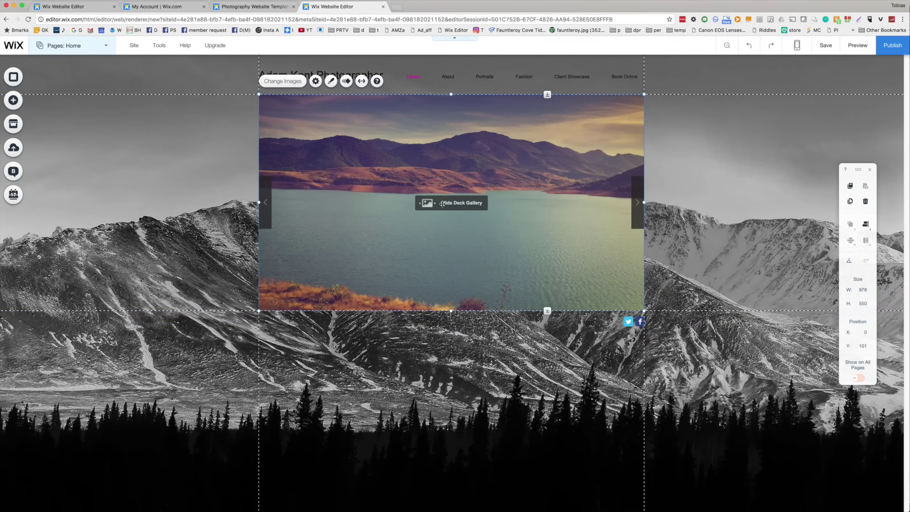
Add eight uploaded photos to the slide deck gallery: canyon cougar, starry sky, sunset rower, bare tree, snowy forest, frog, leopard and zebra row.
left_click(284, 82)
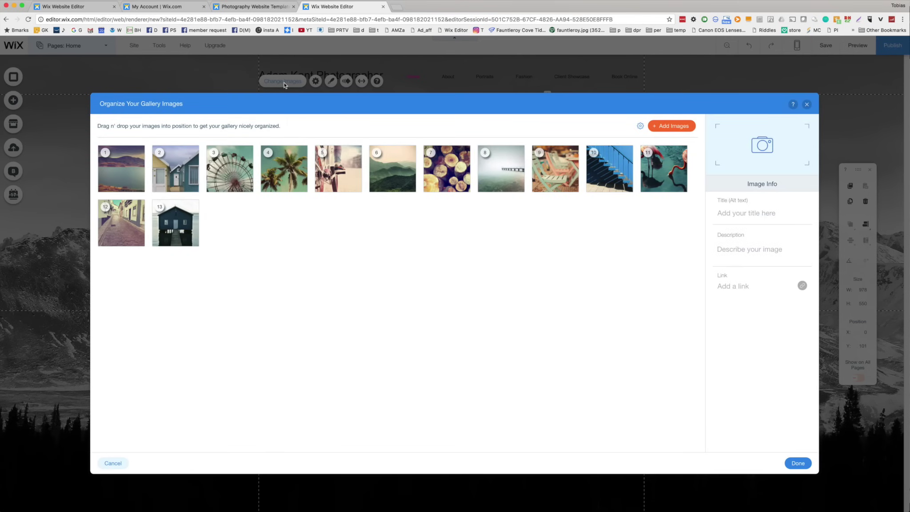
left_click(675, 125)
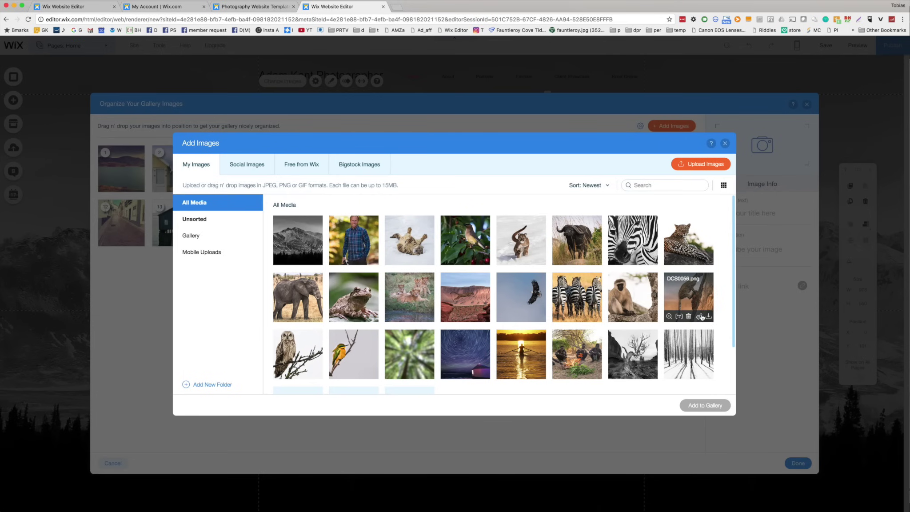
left_click(454, 301)
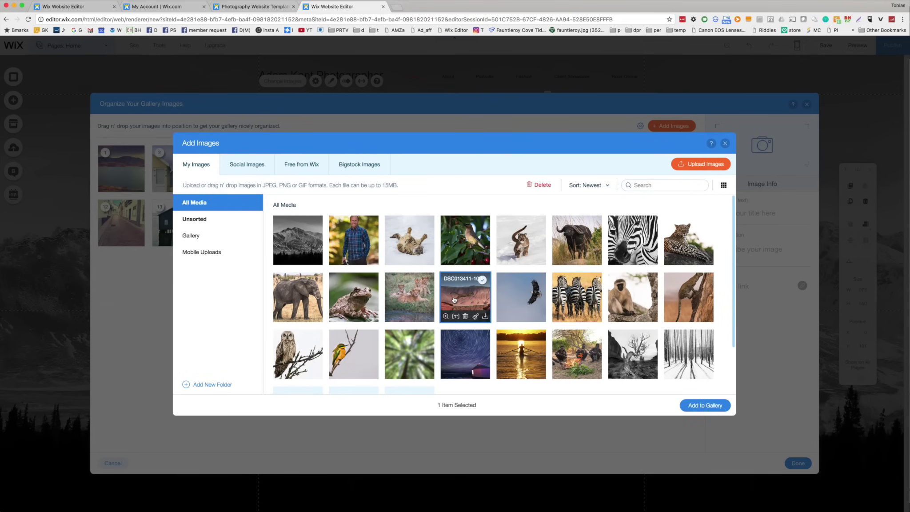
left_click(465, 347, "super")
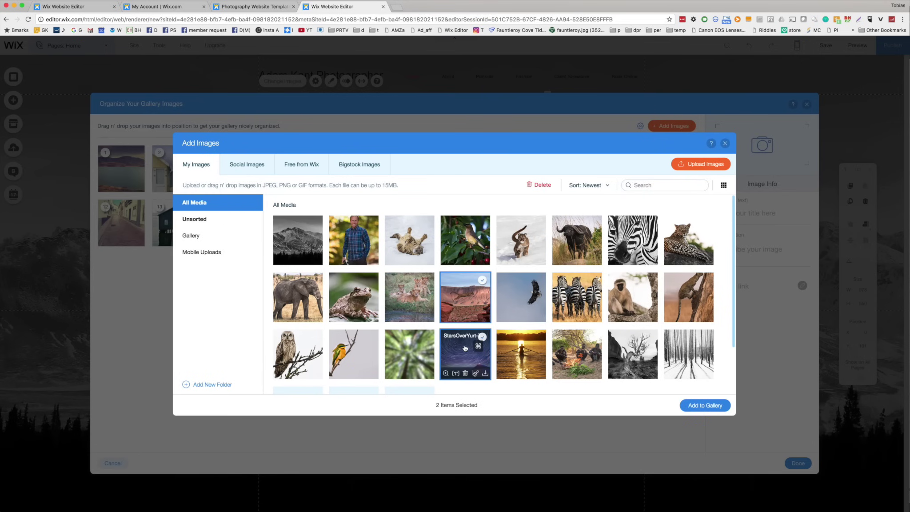
left_click(523, 355, "super")
left_click(638, 357, "super")
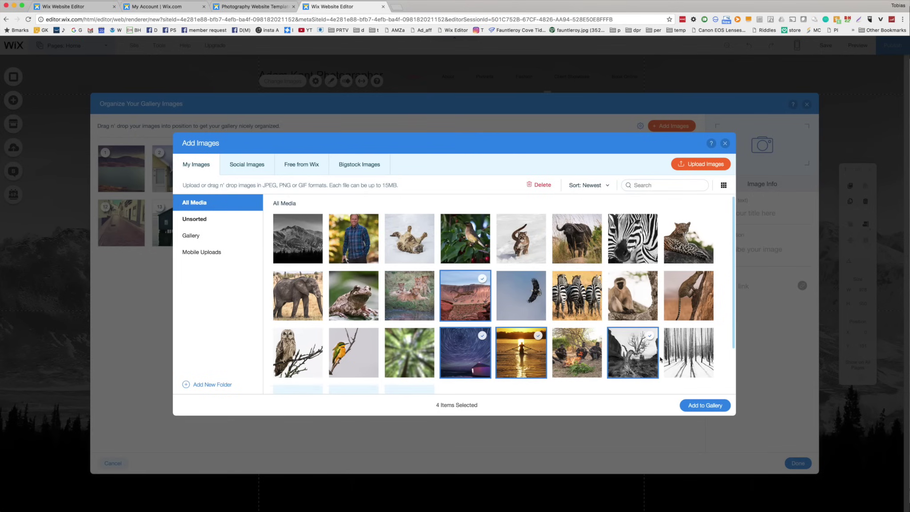
scroll(633, 351, "down", 2)
left_click(688, 296, "super")
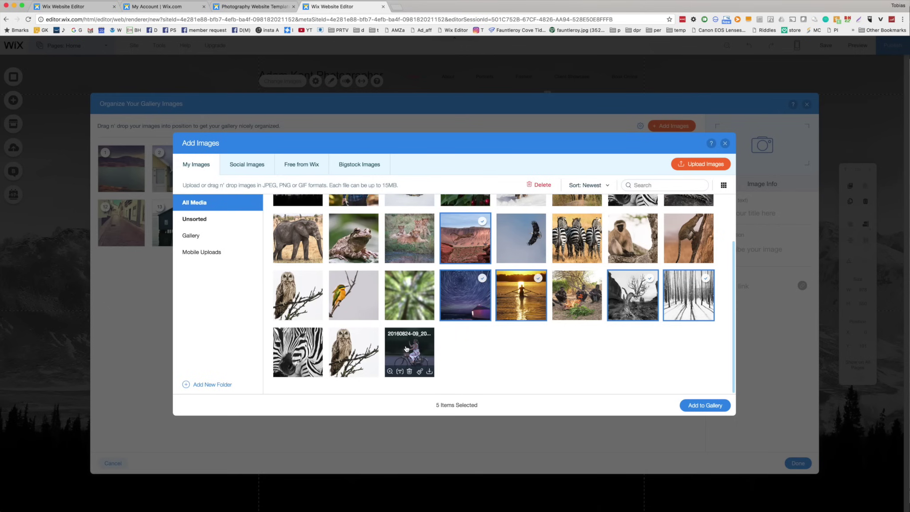
left_click(355, 235, "super")
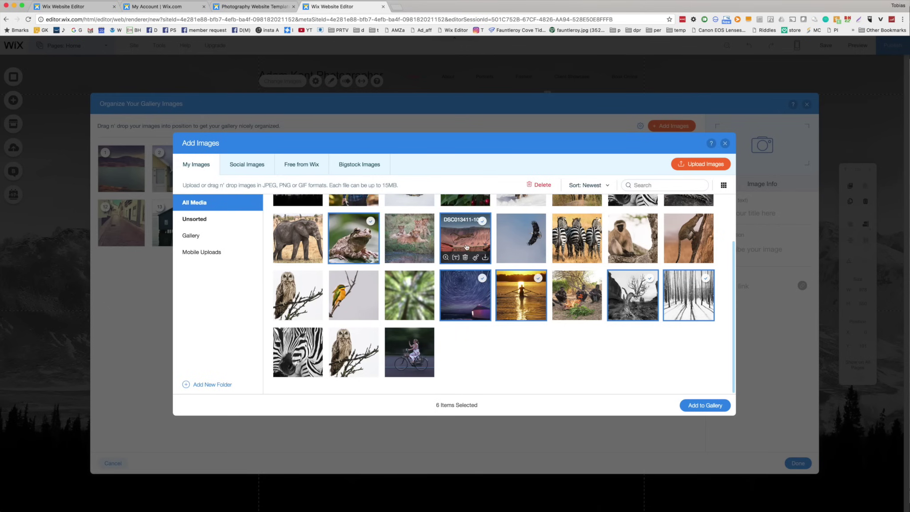
scroll(591, 304, "up", 2)
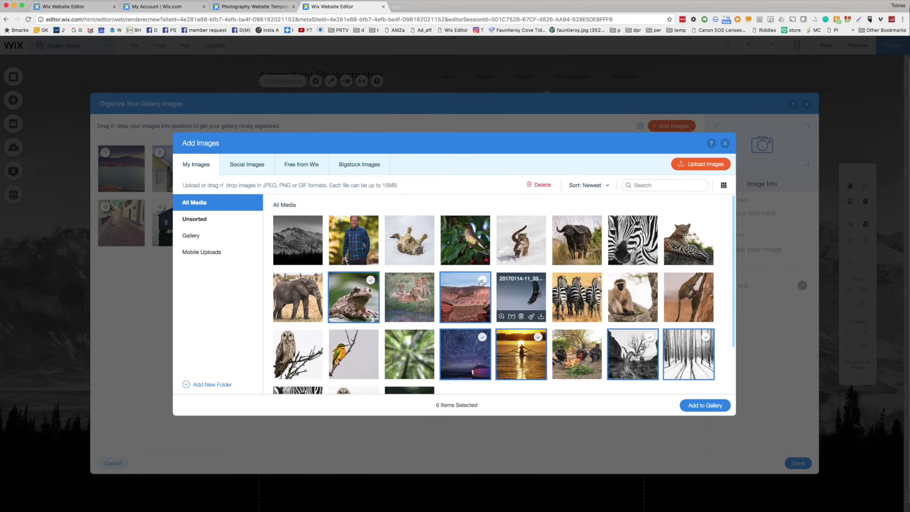
left_click(684, 246, "super")
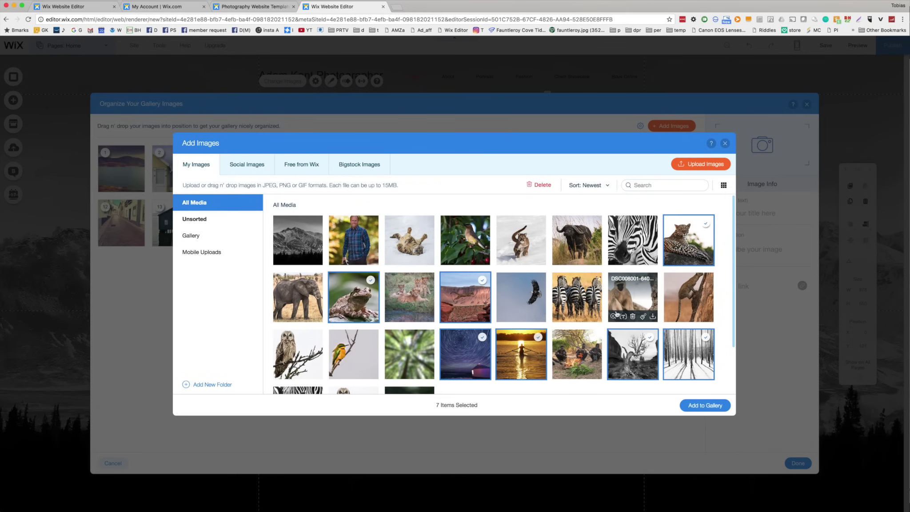
mouse_move(613, 316)
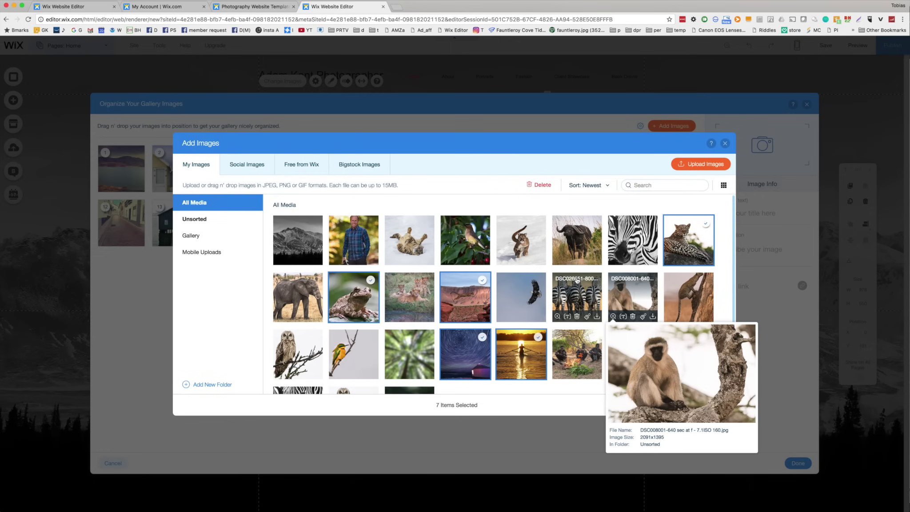
left_click(577, 296, "super")
left_click(706, 406)
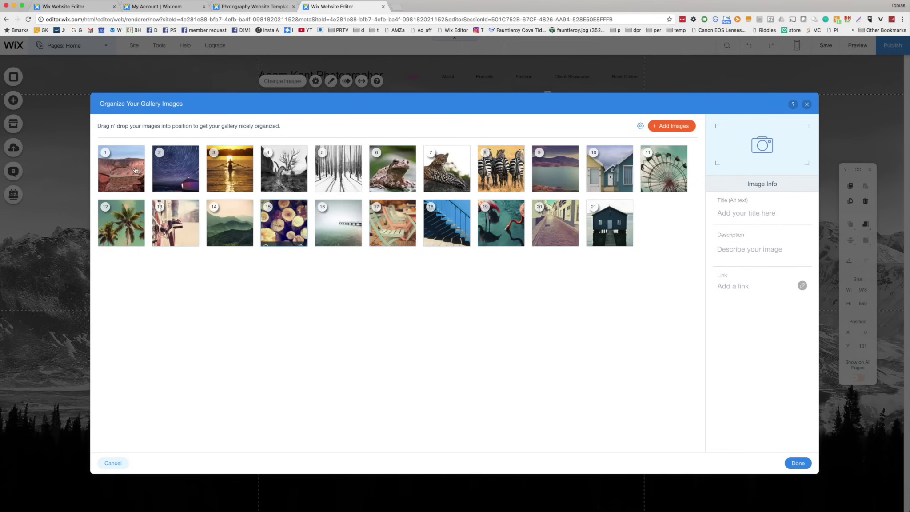
Remove the 13 sample images, from Mountain Lake onward, from the gallery and apply the changes.
left_click(558, 173)
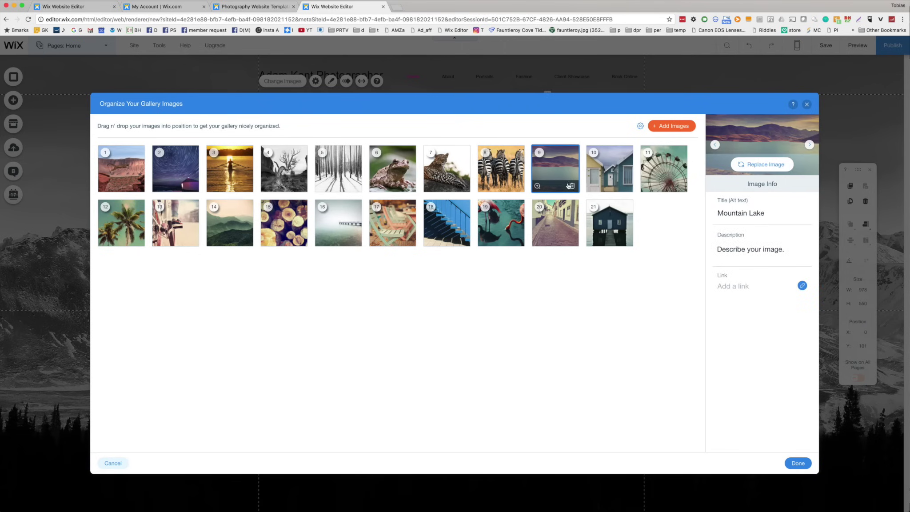
left_click(572, 188)
left_click(572, 188)
left_click(573, 189)
left_click(573, 189)
left_click(572, 188)
left_click(573, 189)
left_click(572, 188)
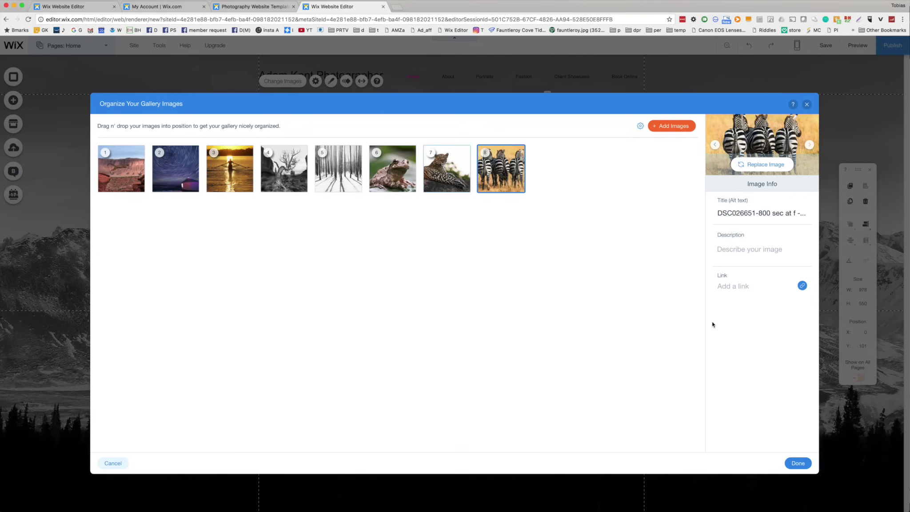
left_click(798, 463)
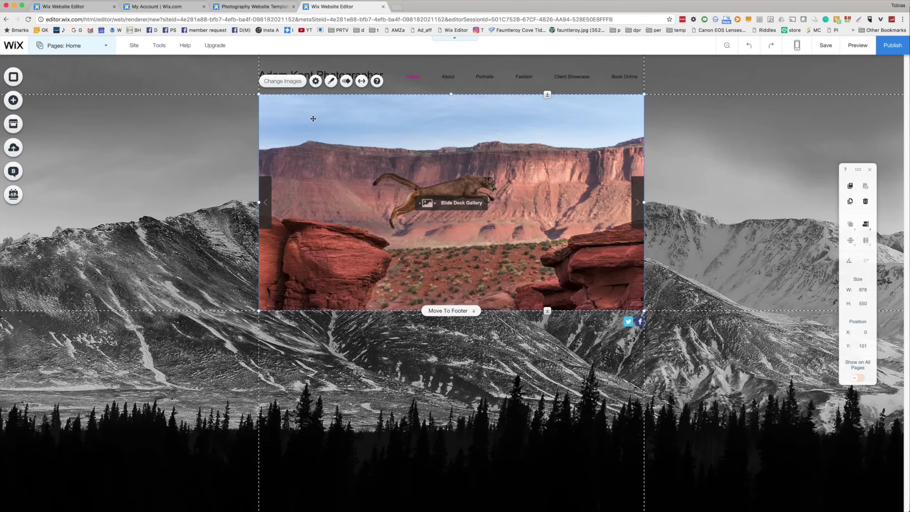
Turn on autoplay on loading for the slide deck gallery with 1.6 seconds between images.
left_click(316, 81)
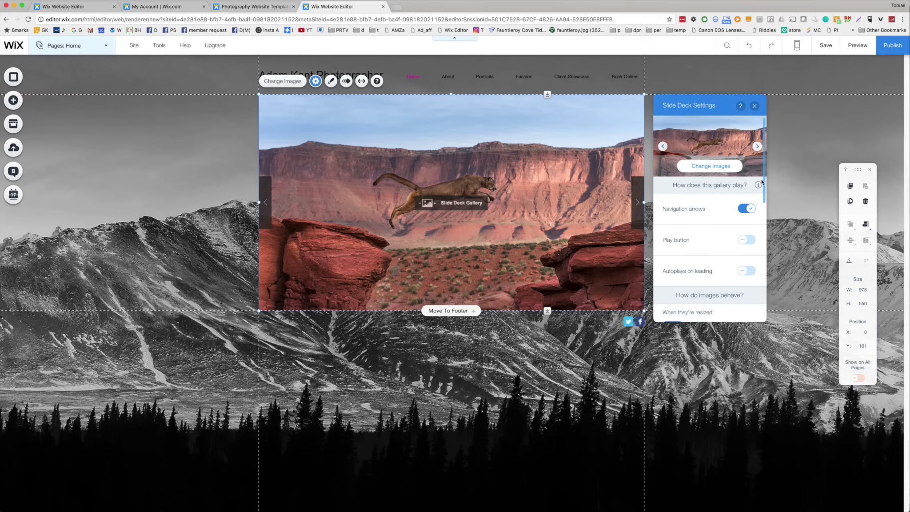
scroll(763, 205, "down", 5)
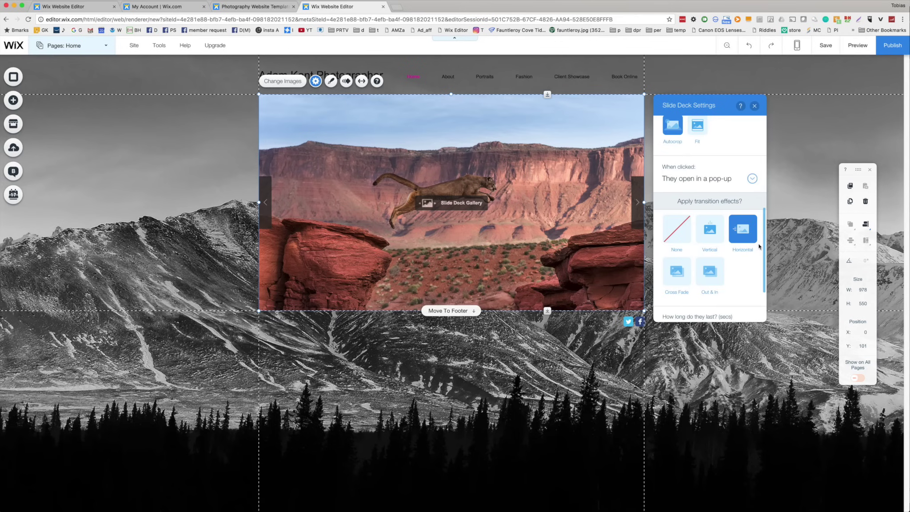
scroll(762, 200, "up", 3)
scroll(760, 186, "up", 2)
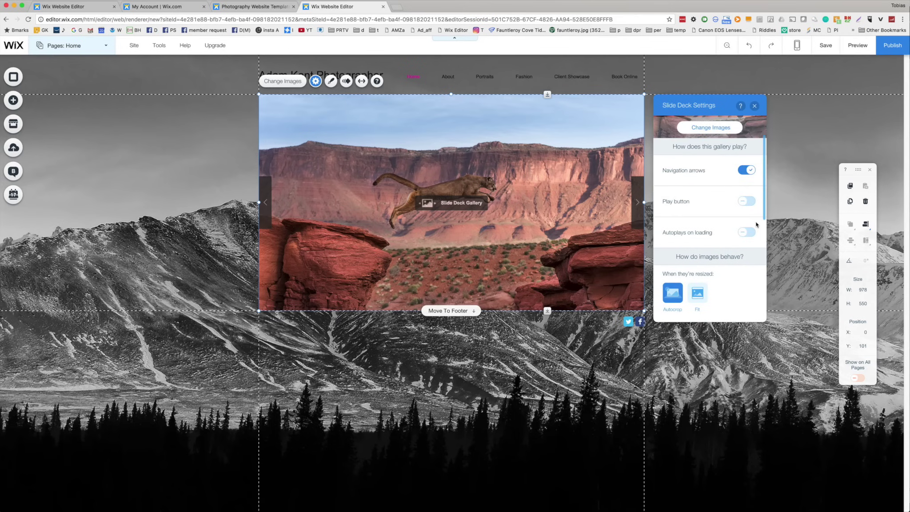
left_click(746, 232)
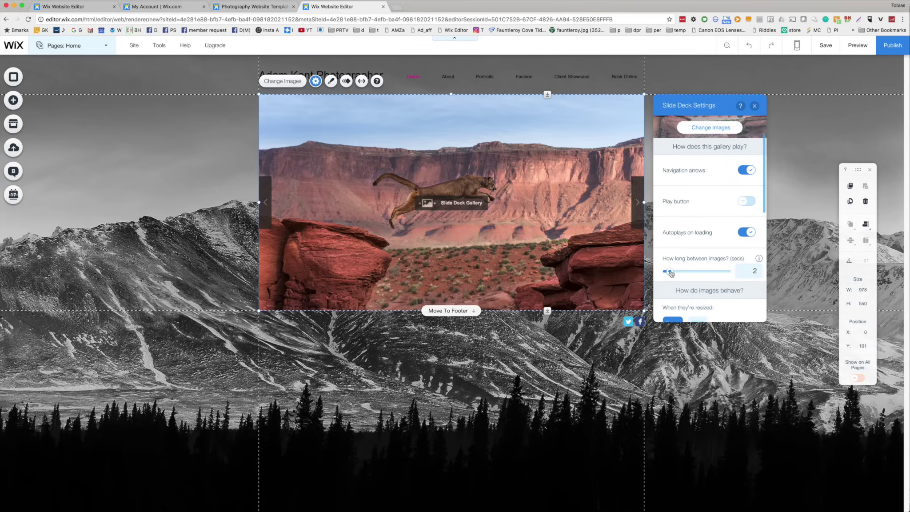
left_click_drag(672, 273, 670, 274)
Set the gallery images to Fit when resized, apply the Cross Fade transition and close the gallery settings.
left_click_drag(764, 209, 768, 266)
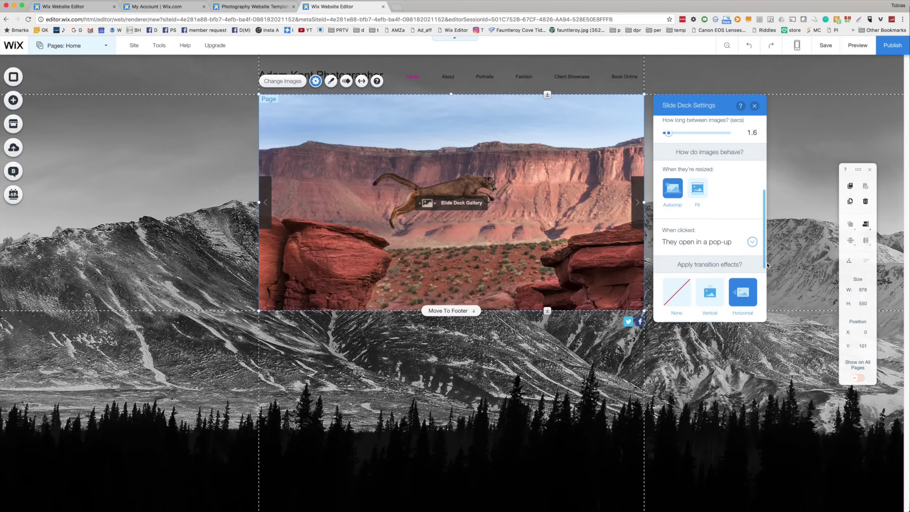
left_click(701, 196)
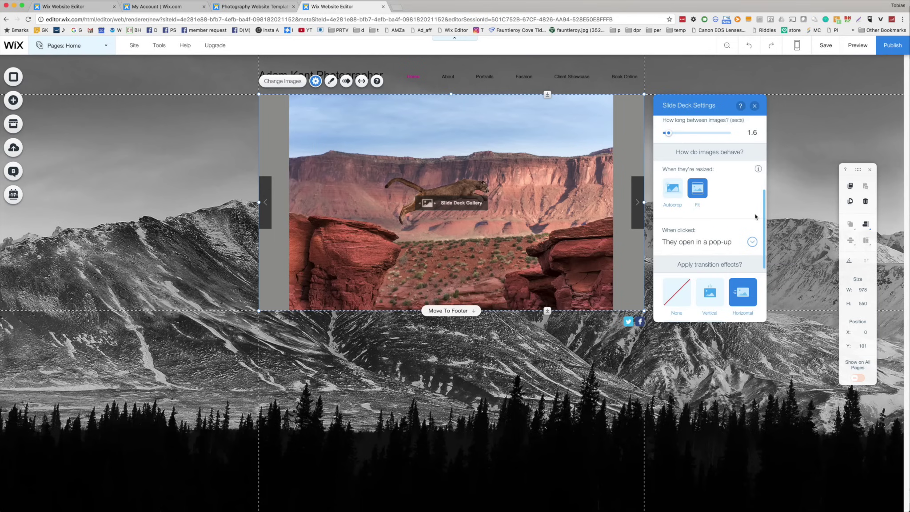
left_click_drag(765, 216, 765, 225)
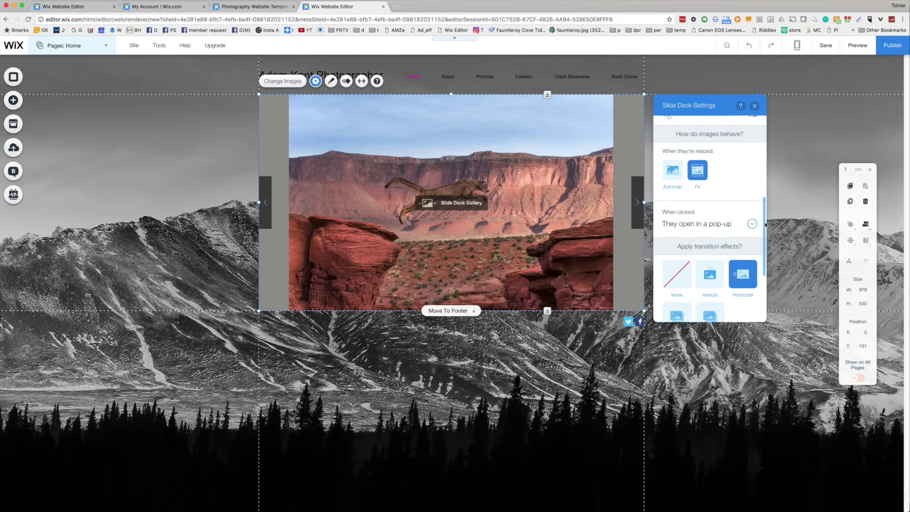
left_click_drag(766, 224, 766, 249)
left_click(683, 257)
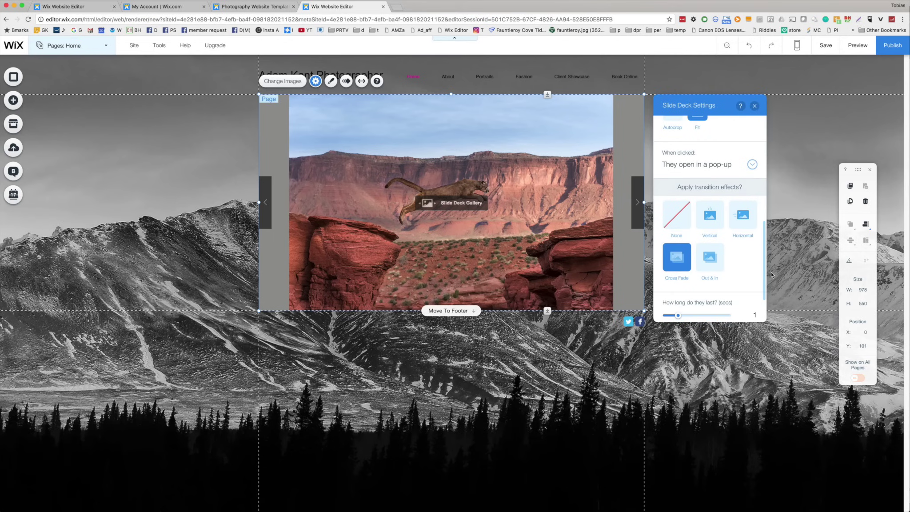
scroll(758, 309, "down", 2)
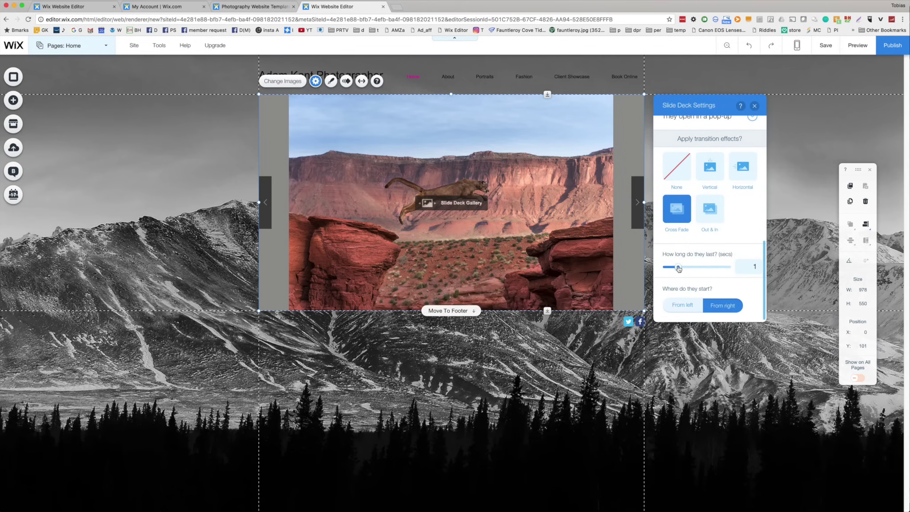
left_click_drag(678, 268, 677, 268)
left_click_drag(763, 285, 758, 123)
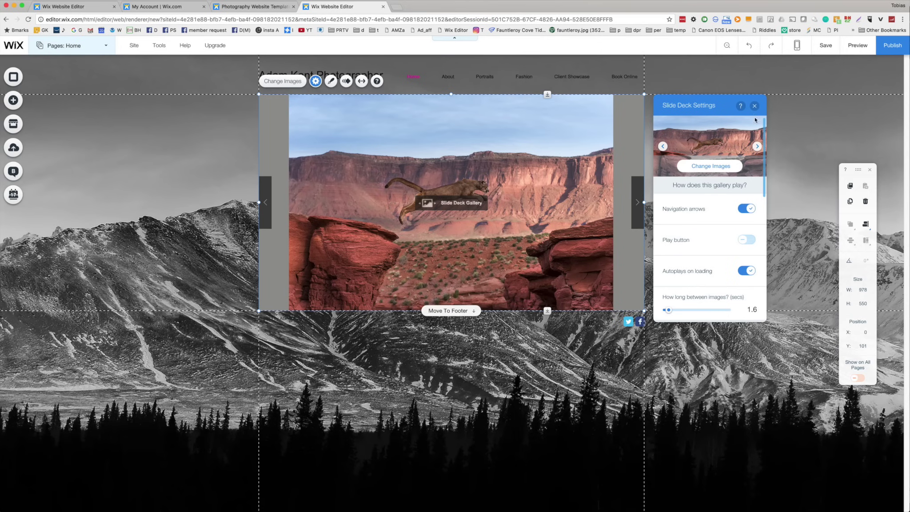
left_click(755, 106)
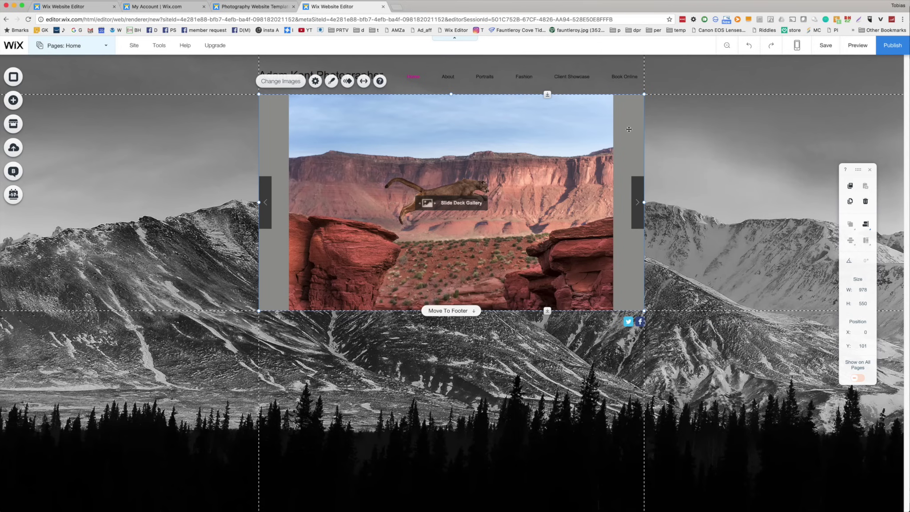
Customize the gallery design by setting the border opacity to 0%, and preview the site before returning to editing.
left_click(329, 81)
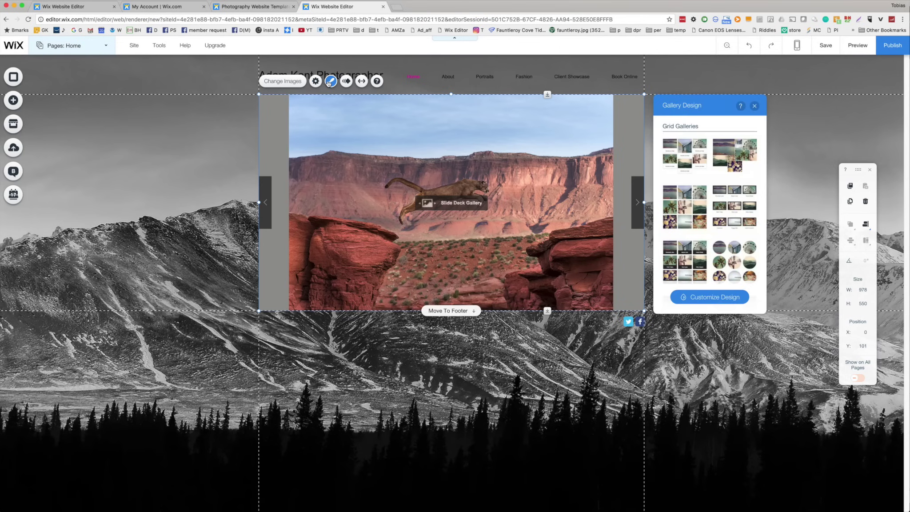
left_click(730, 302)
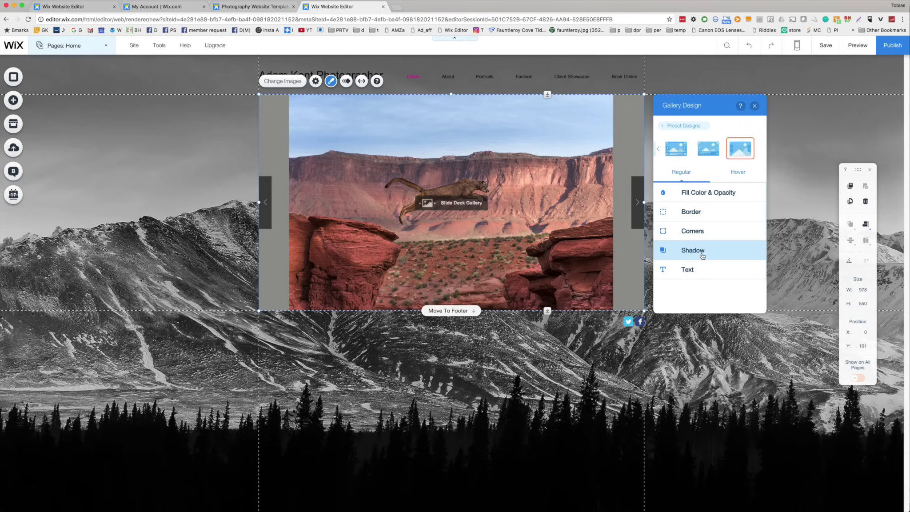
left_click(699, 212)
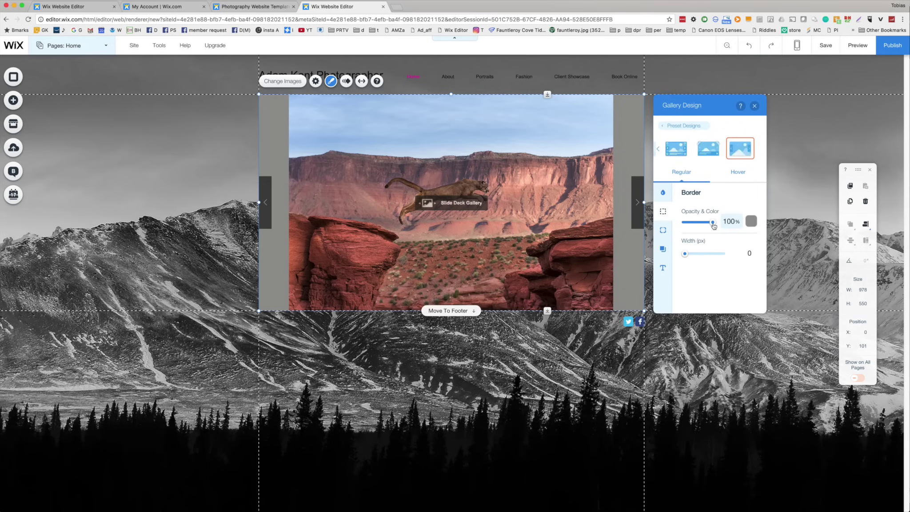
left_click_drag(712, 223, 667, 225)
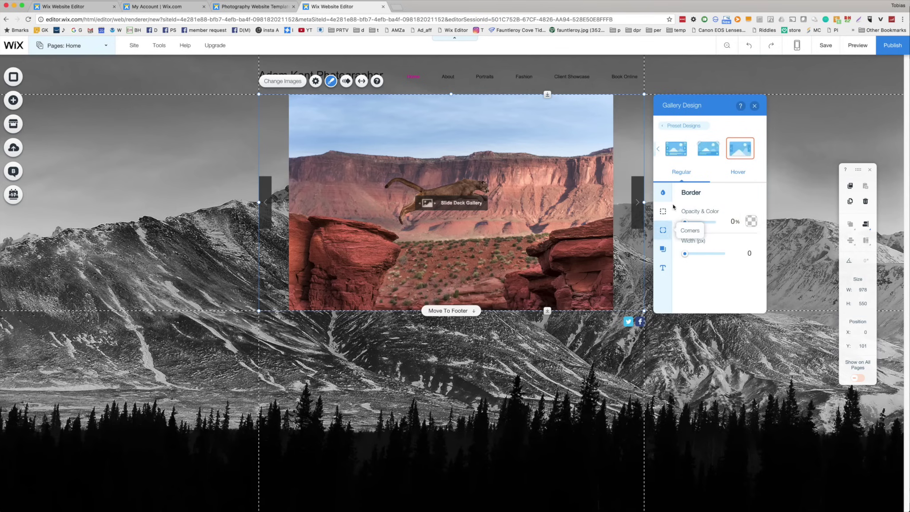
left_click(754, 105)
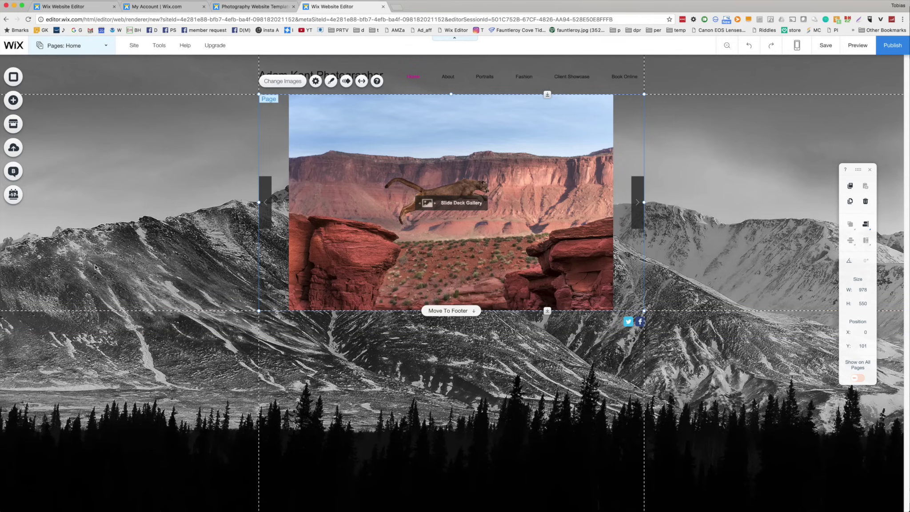
left_click(857, 45)
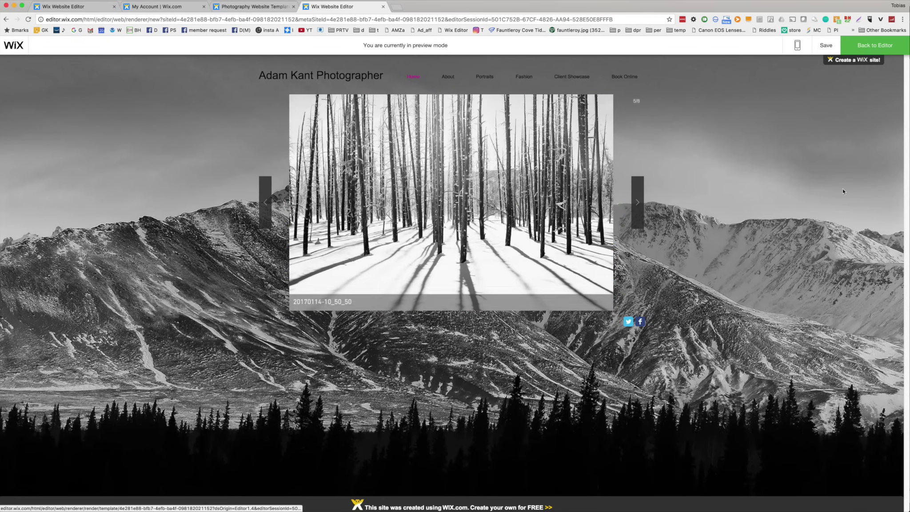
left_click(875, 49)
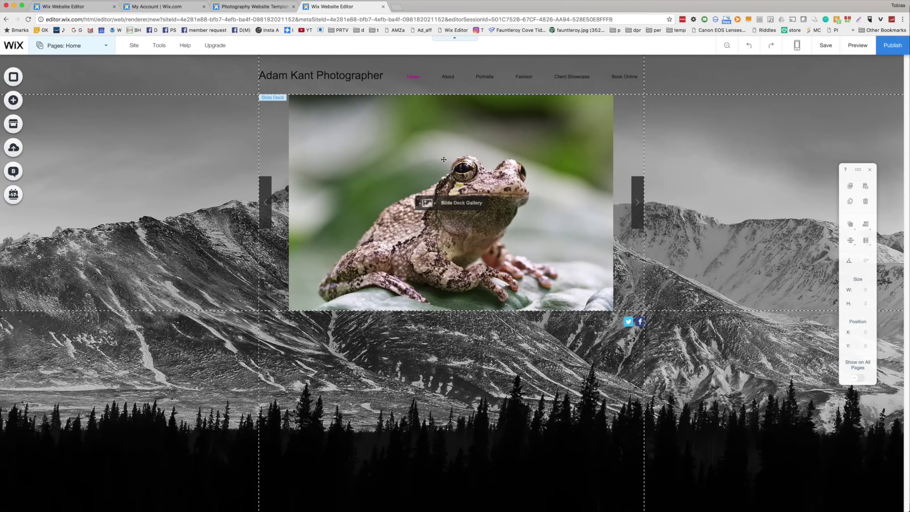
Replace the site title with the photographer's full name followed by "//Photorectoby".
left_click(274, 76)
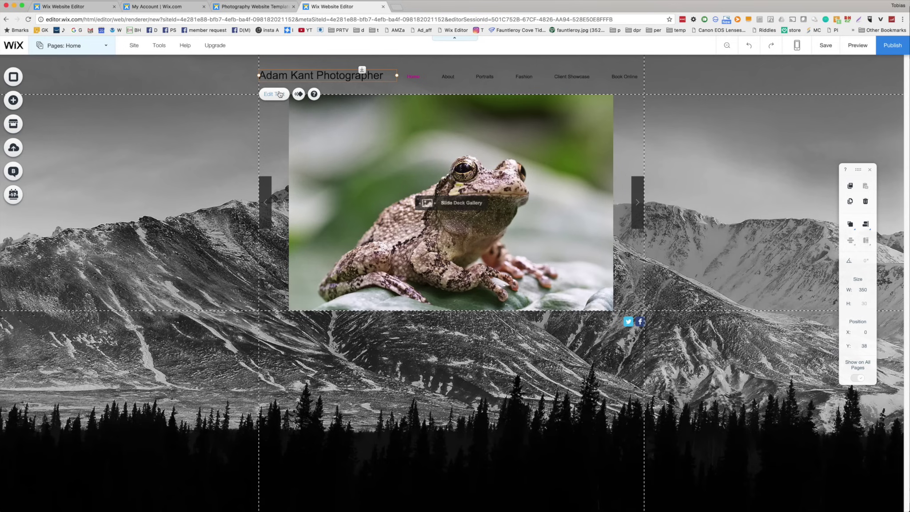
left_click(279, 94)
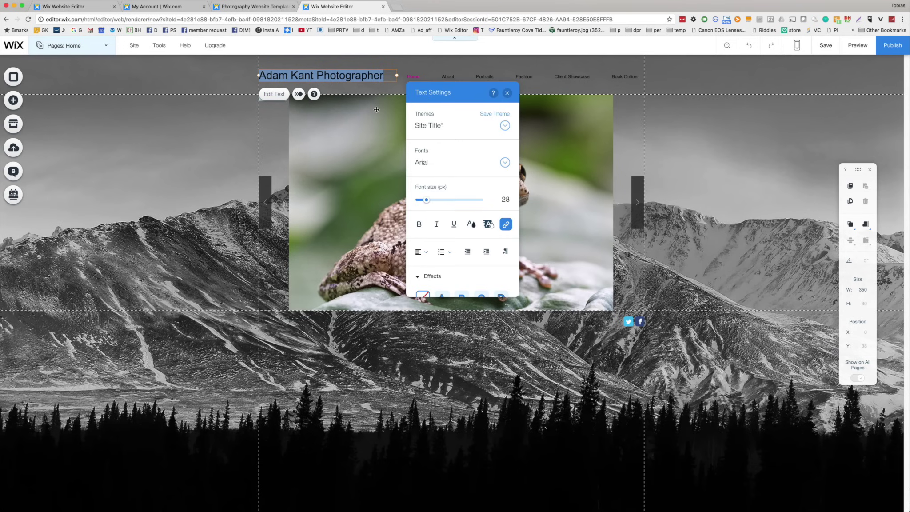
type("Toby Glete")
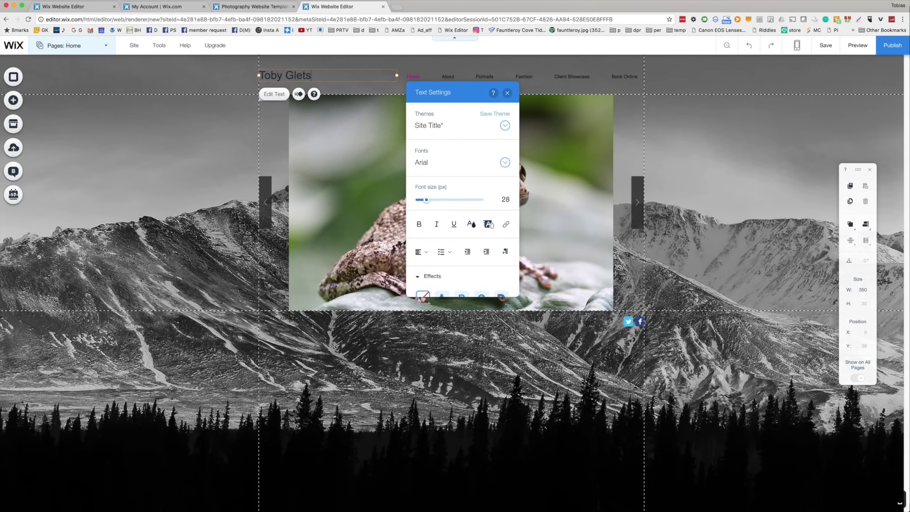
key("BackSpace")
key("BackSpace")
key("BackSpace")
type("elston //Photorectoby")
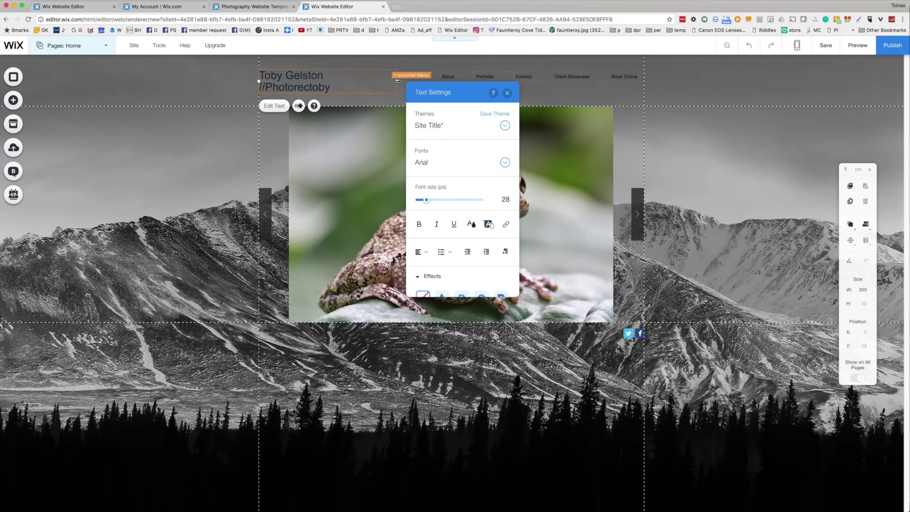
Fit the site title on one line and resize the horizontal menu beside it to 597 px wide, ending at the page edge.
left_click_drag(397, 81, 474, 80)
left_click(438, 77)
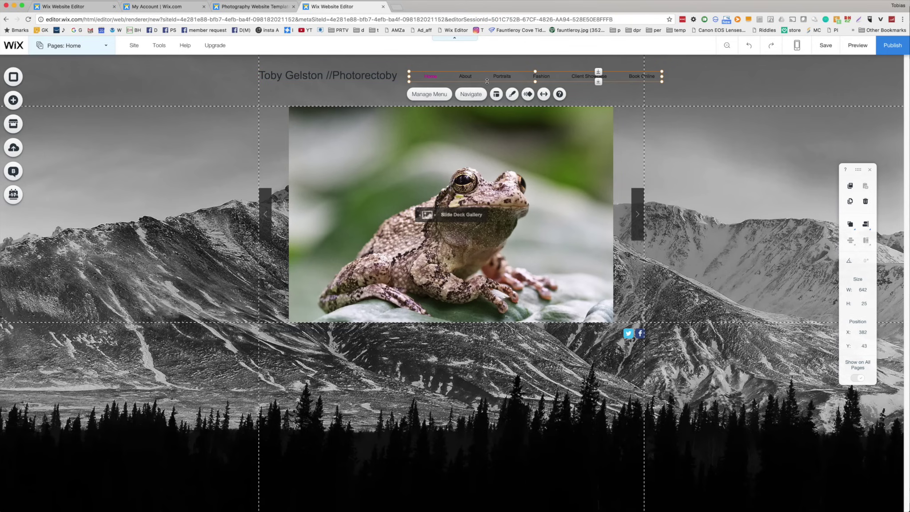
left_click_drag(662, 77, 644, 76)
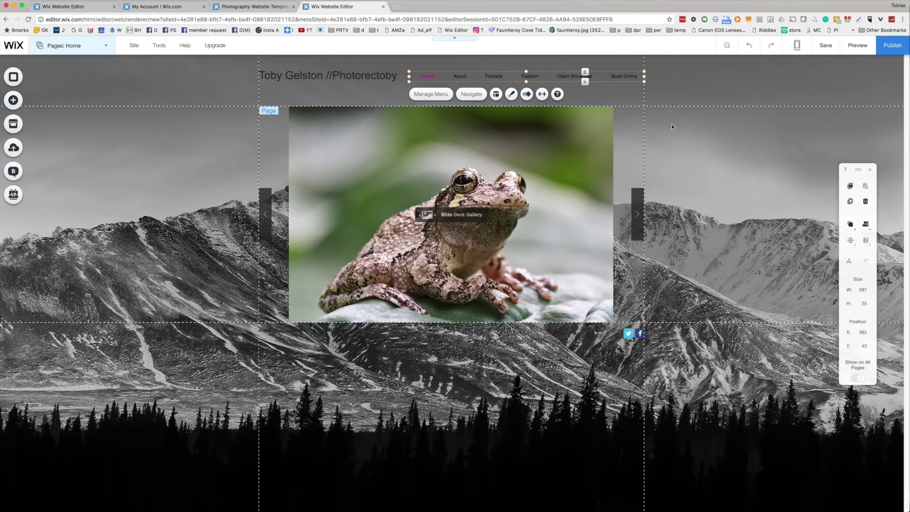
left_click(672, 78)
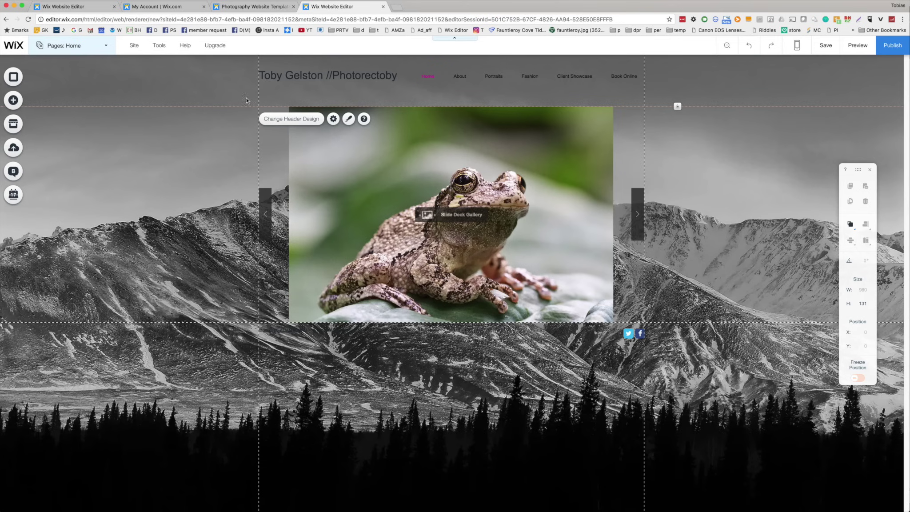
left_click(455, 81)
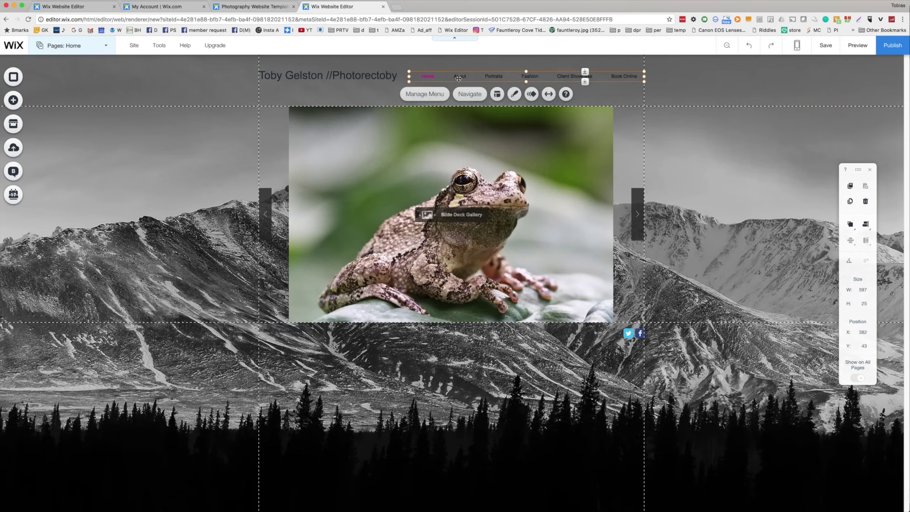
Open the About page and replace its large photo with the uploaded portrait of the man in the plaid shirt.
left_click(76, 45)
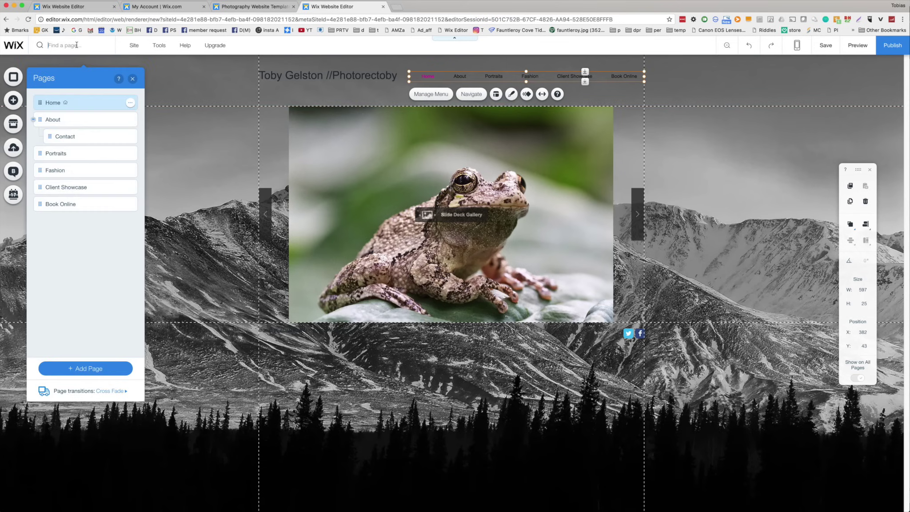
left_click(69, 116)
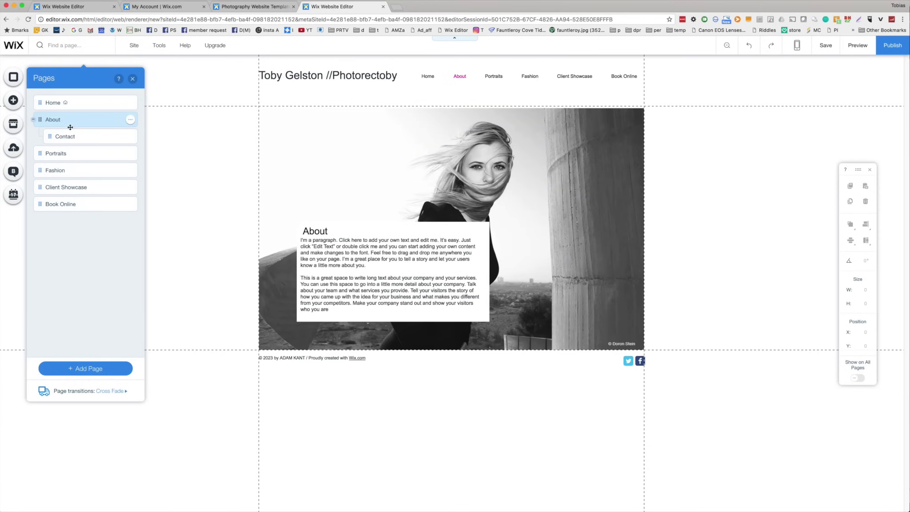
left_click(390, 178)
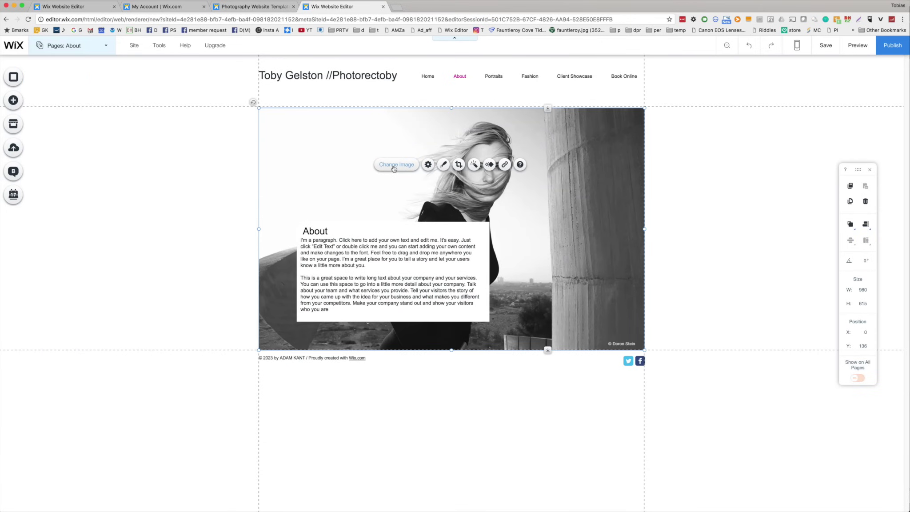
left_click(392, 165)
left_click(353, 240)
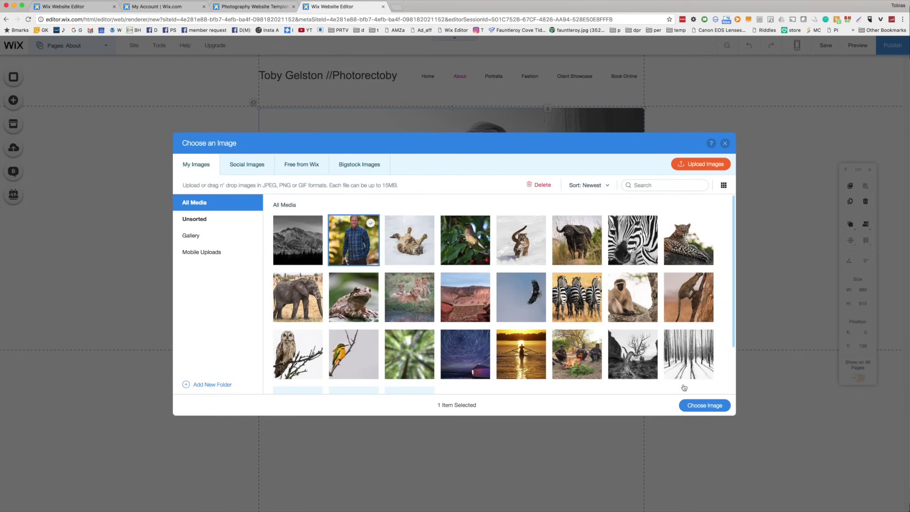
left_click(706, 406)
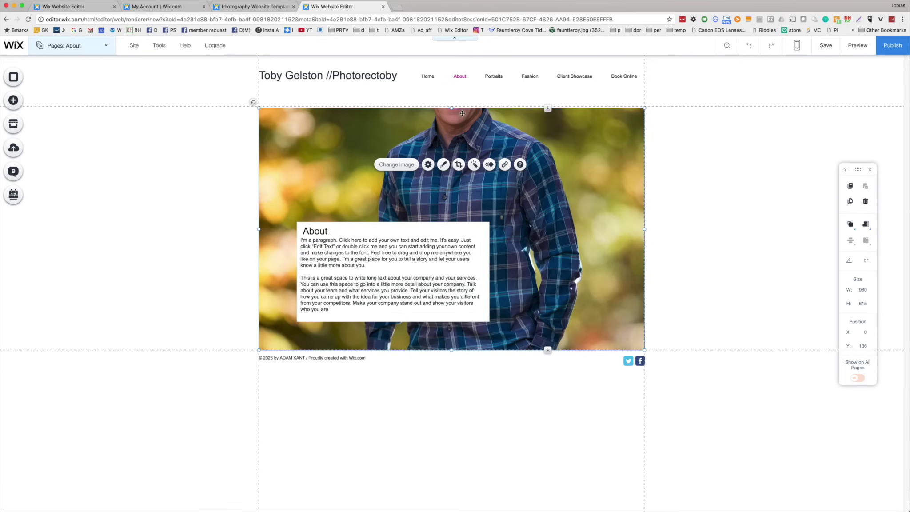
Shift the portrait down within its crop to include the head, and narrow the image to 468 px along the page's right edge.
left_click(460, 165)
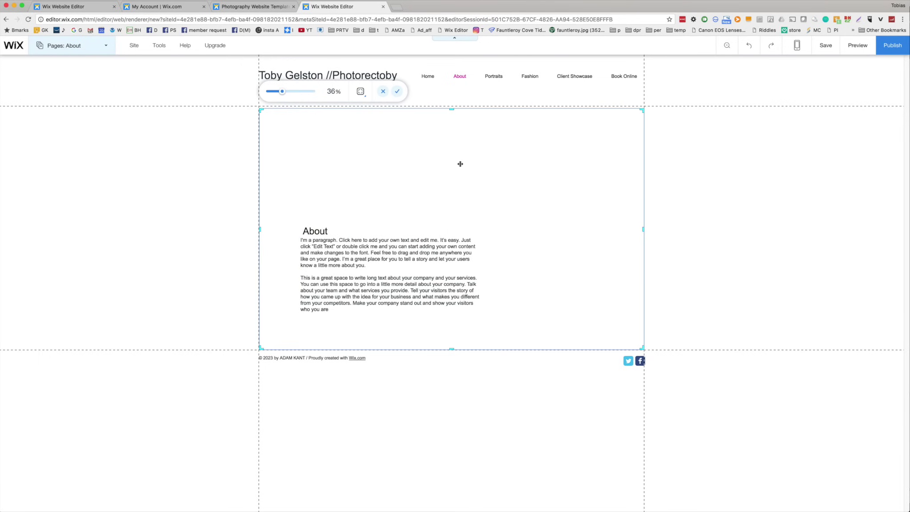
left_click_drag(425, 153, 433, 239)
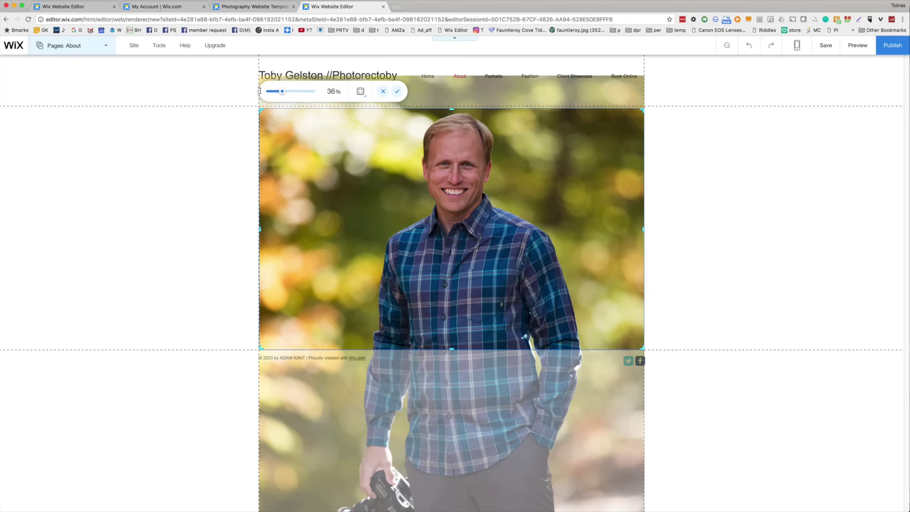
left_click(397, 91)
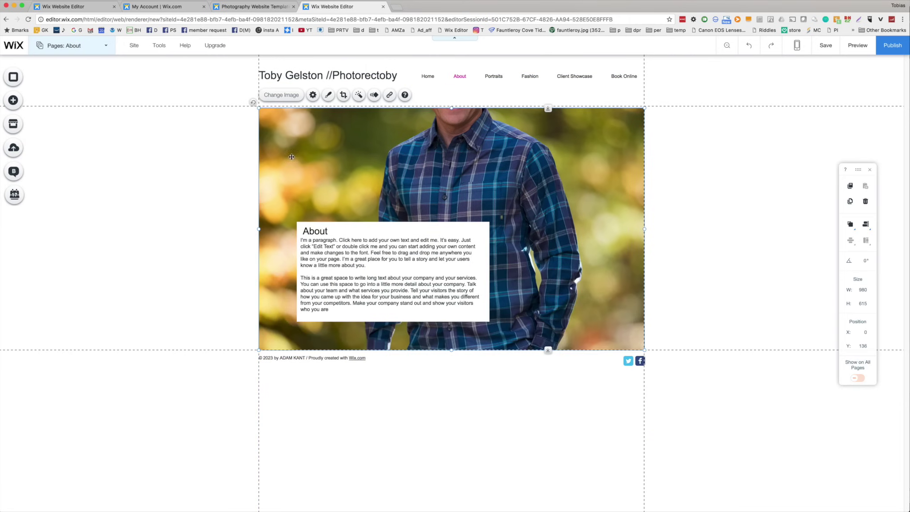
left_click_drag(318, 229, 488, 240)
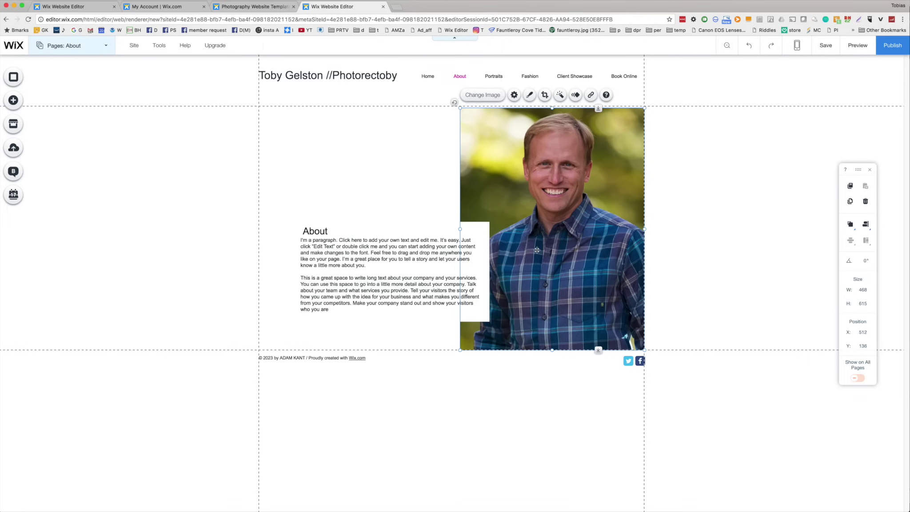
left_click_drag(551, 266, 547, 153)
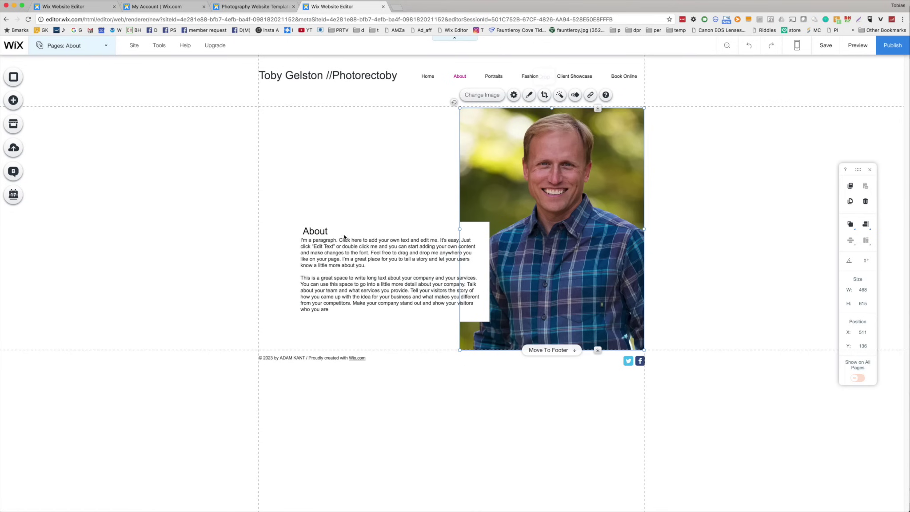
Copy the biography paragraph from the About text document and paste it over the About page's placeholder paragraph in the Wix Editor.
left_click(318, 231)
left_click(329, 265)
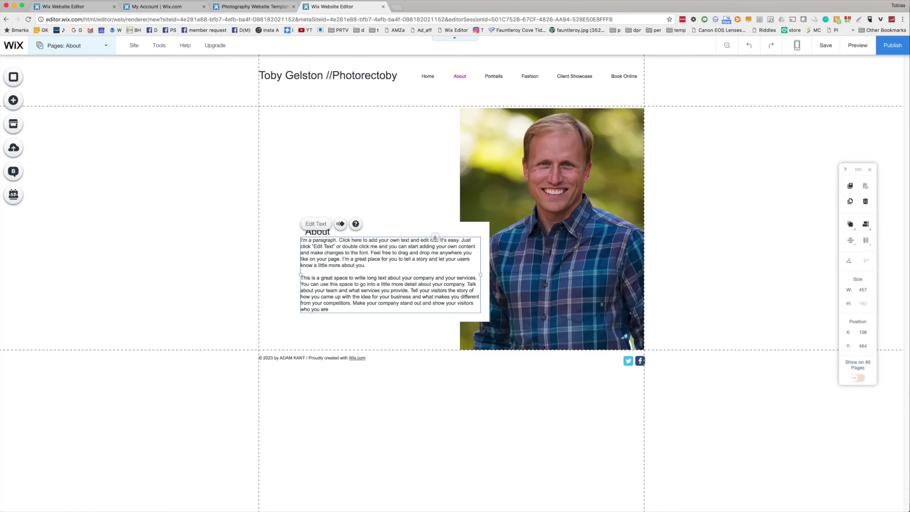
key("super+Tab")
right_click(275, 96)
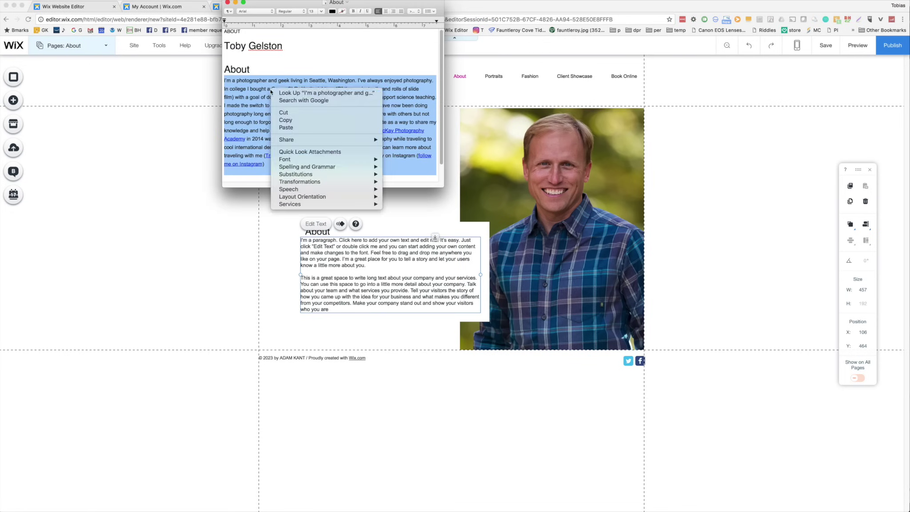
left_click(277, 120)
key("super+Tab")
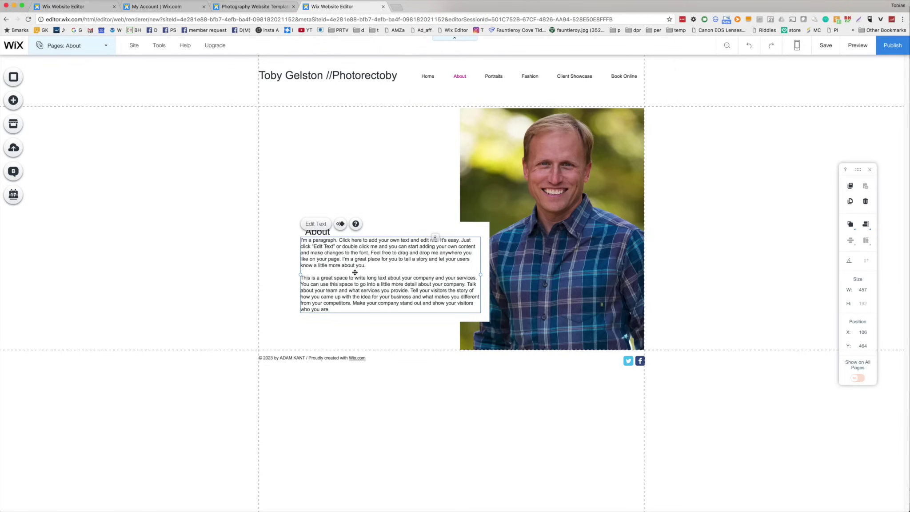
double_click(351, 281)
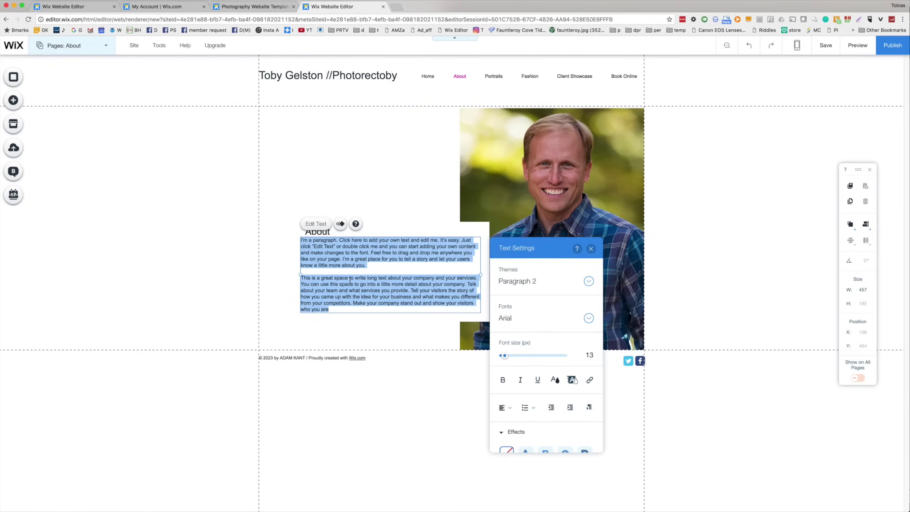
key("super+v")
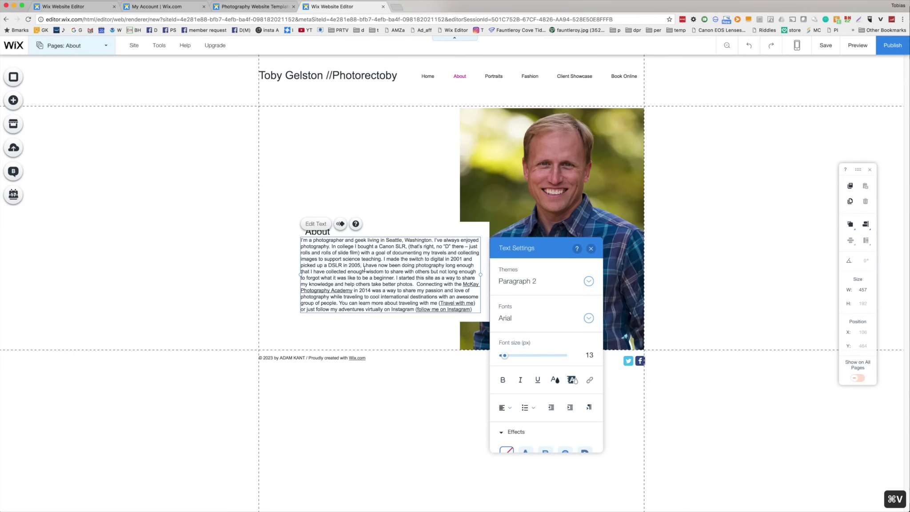
Move the biography paragraph and the white box with the About heading into the upper space left of the portrait, the box at X 5, Y 136.
left_click(379, 232)
left_click(376, 243)
left_click_drag(377, 244, 350, 150)
left_click(416, 262)
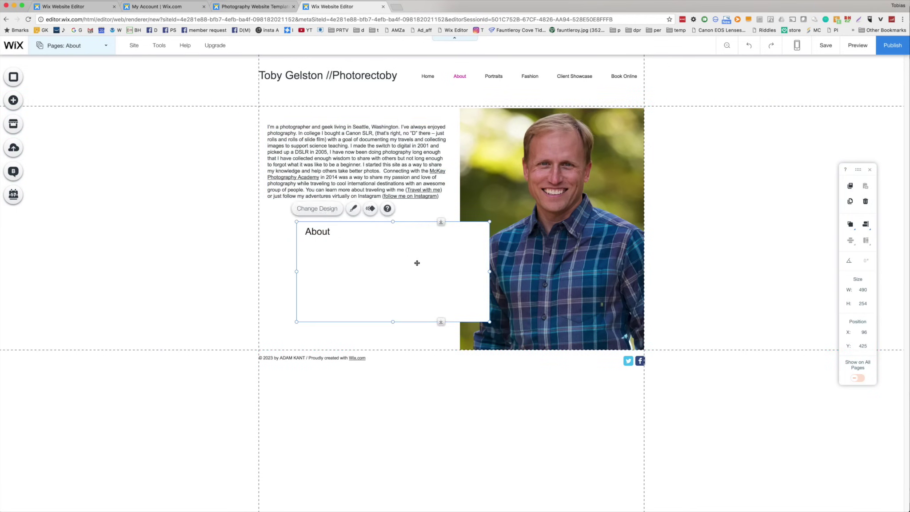
left_click_drag(420, 267, 382, 157)
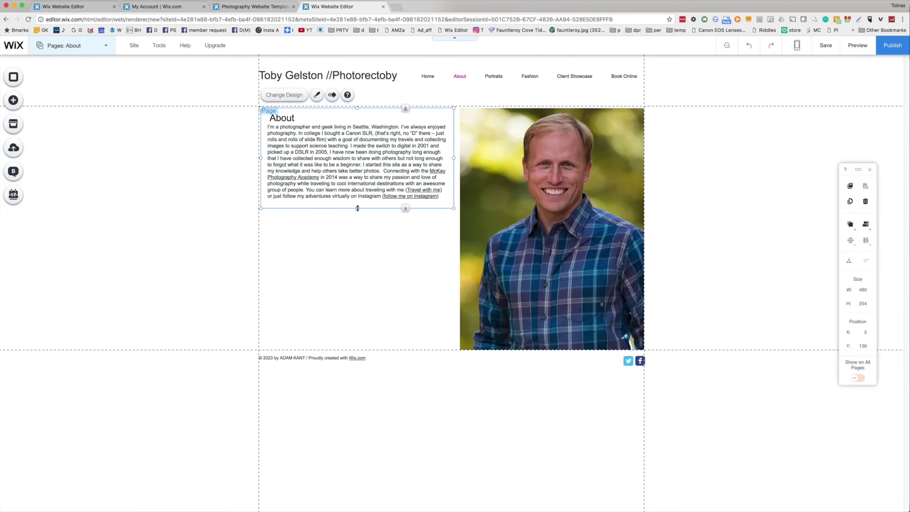
left_click_drag(358, 208, 357, 208)
left_click(360, 258)
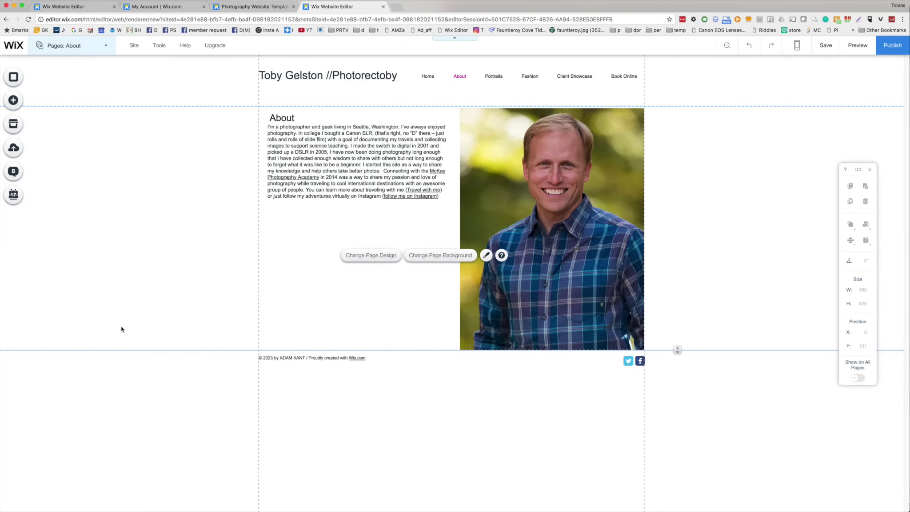
Set the biography paragraph's custom line spacing to 1.8.
left_click(368, 198)
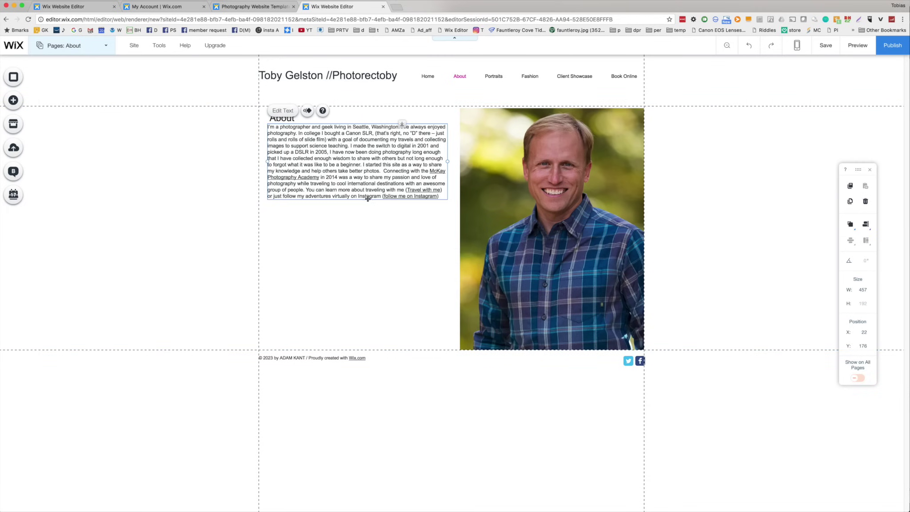
left_click(283, 111)
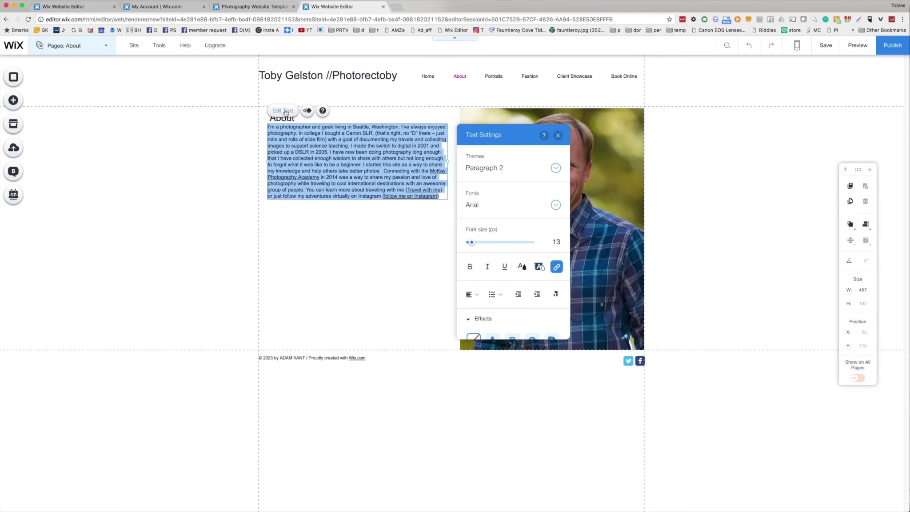
scroll(485, 314, "down", 3)
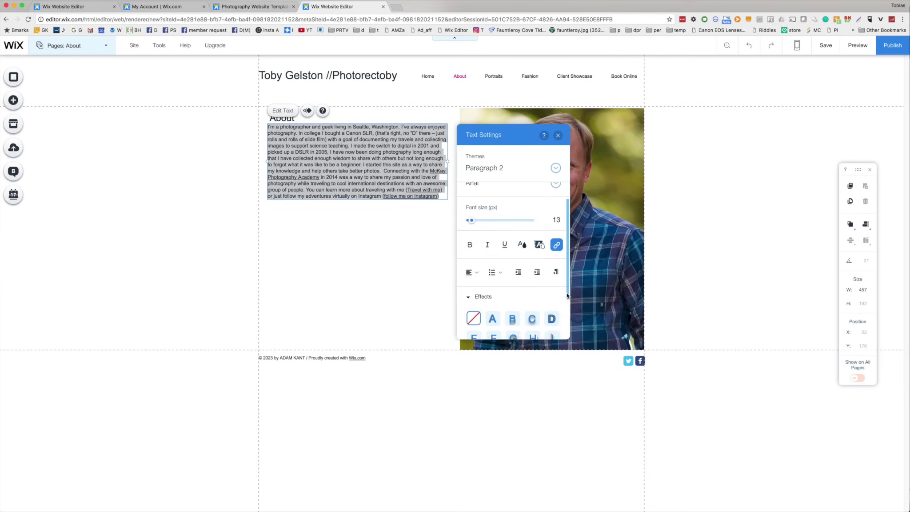
left_click(485, 314)
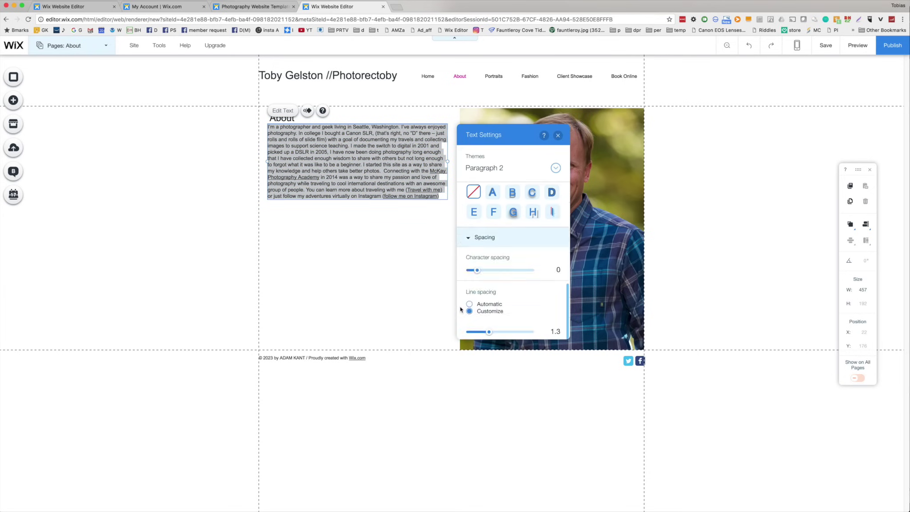
left_click(493, 315)
left_click_drag(491, 309, 502, 309)
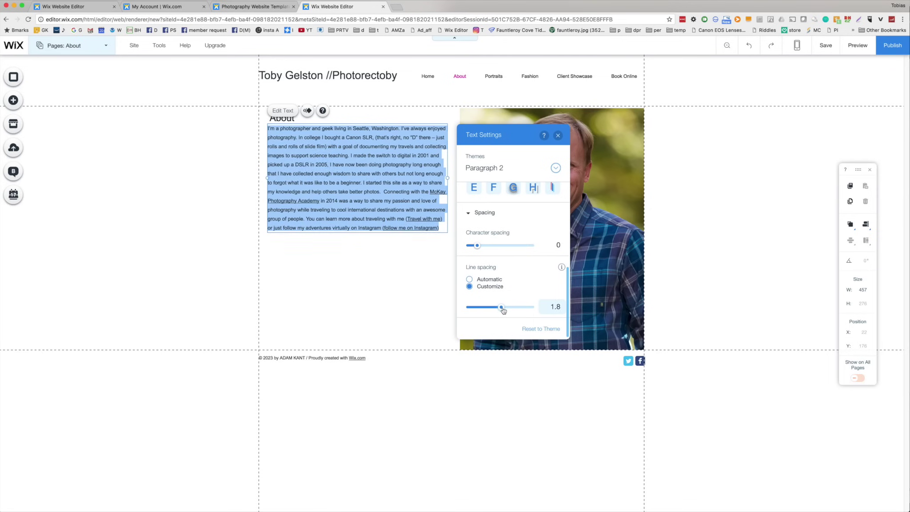
Set the biography paragraph's font size to 15 px and close the text settings.
scroll(511, 257, "up", 5)
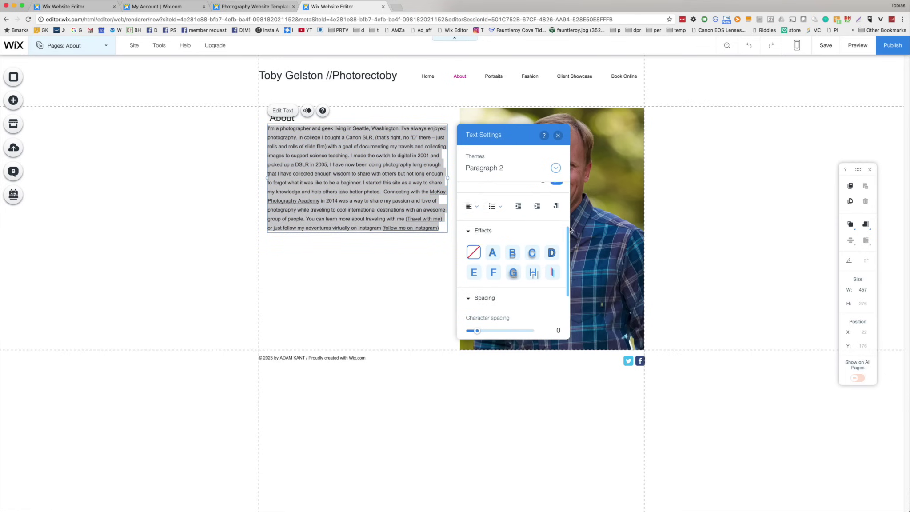
left_click_drag(471, 242, 474, 244)
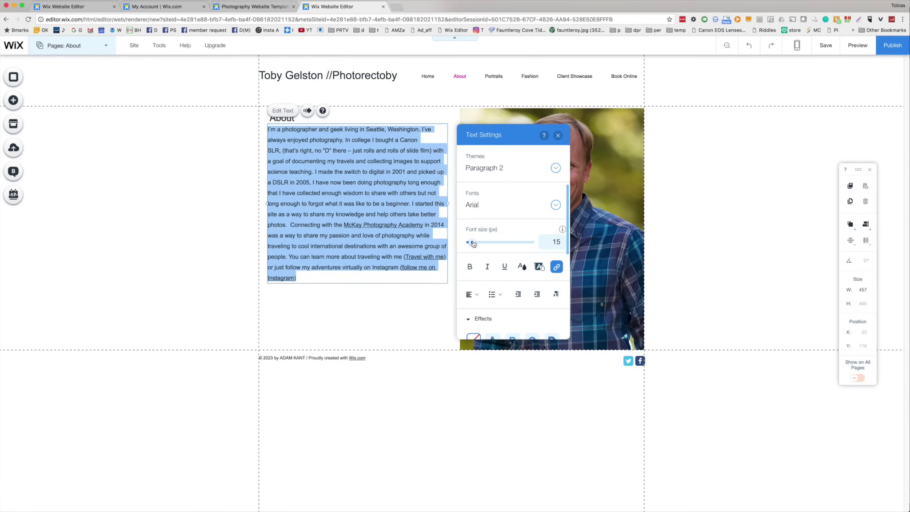
left_click(353, 279)
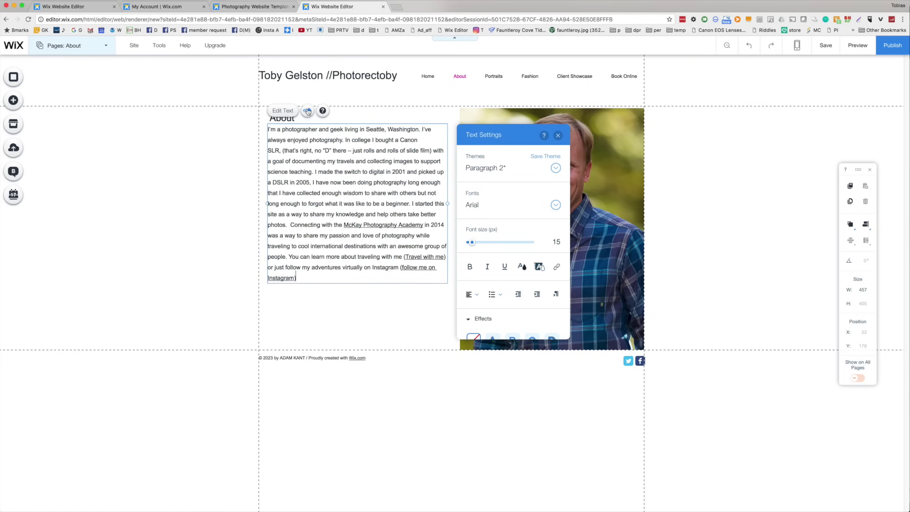
left_click(557, 135)
left_click(153, 287)
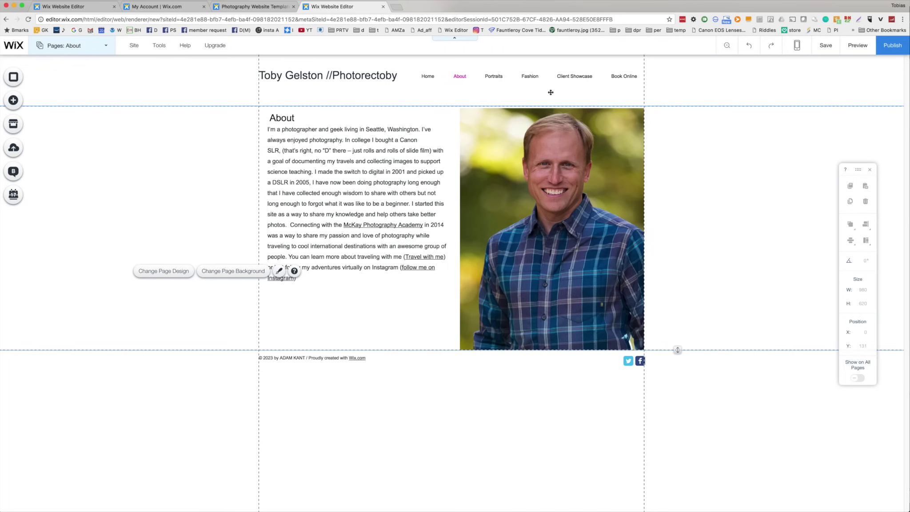
Rename the Portraits page to Portfolio in the site's page list.
left_click(494, 76)
left_click(105, 46)
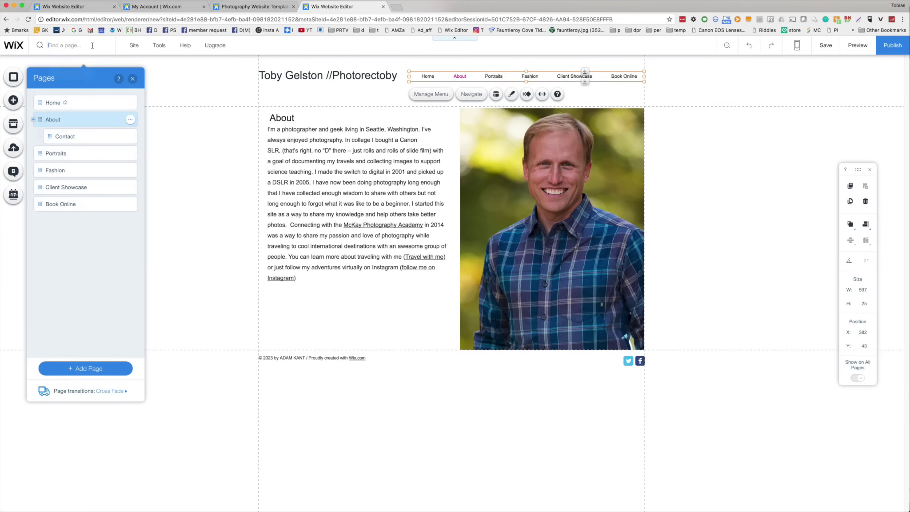
left_click(130, 155)
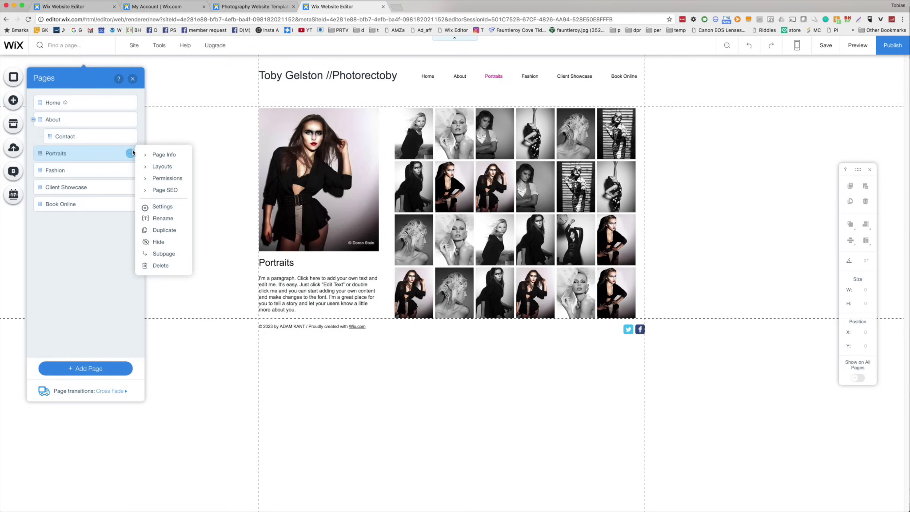
left_click(157, 219)
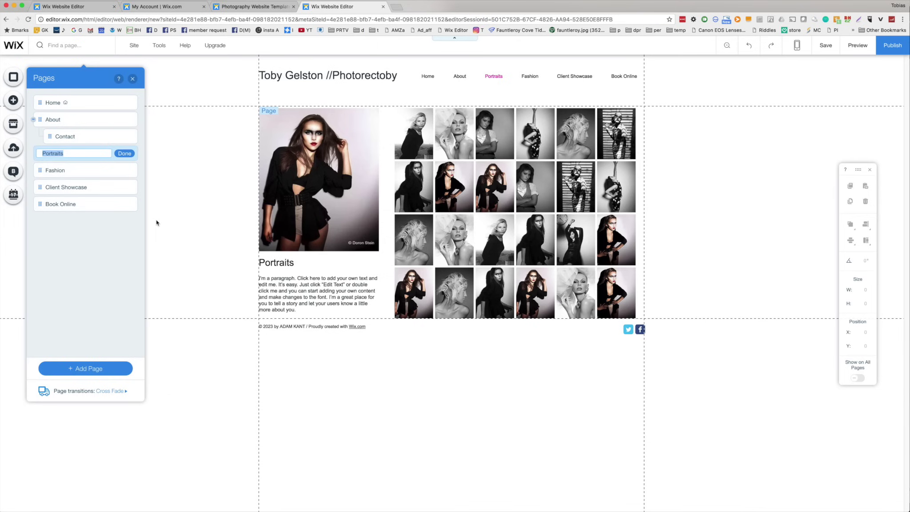
type("Por")
key("Return")
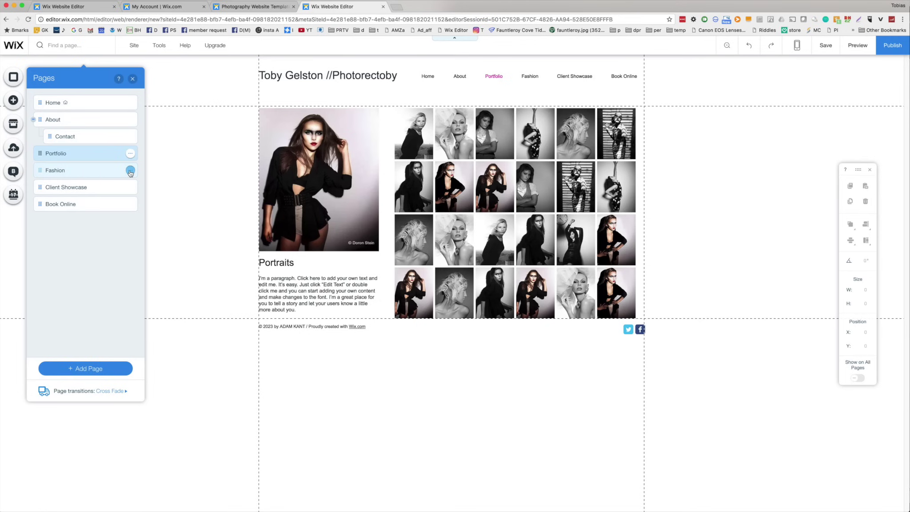
Delete the Fashion page from the site.
left_click(129, 171)
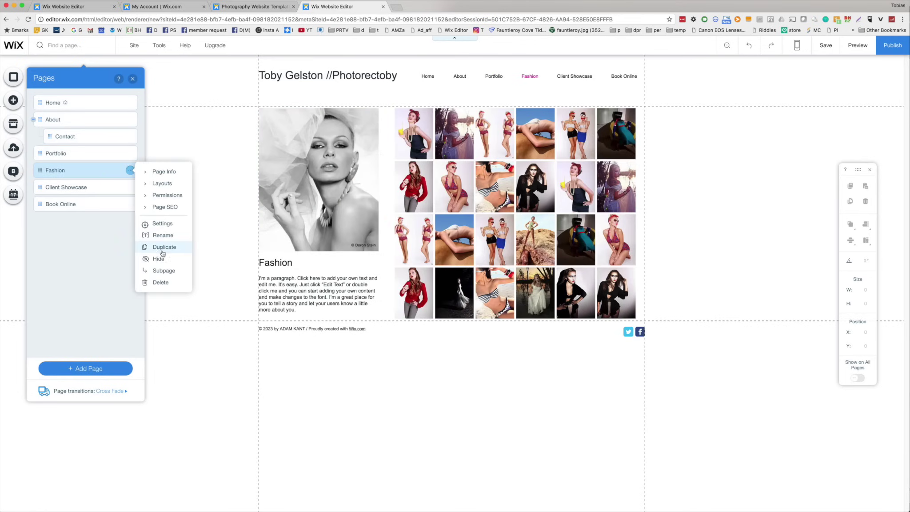
left_click(165, 283)
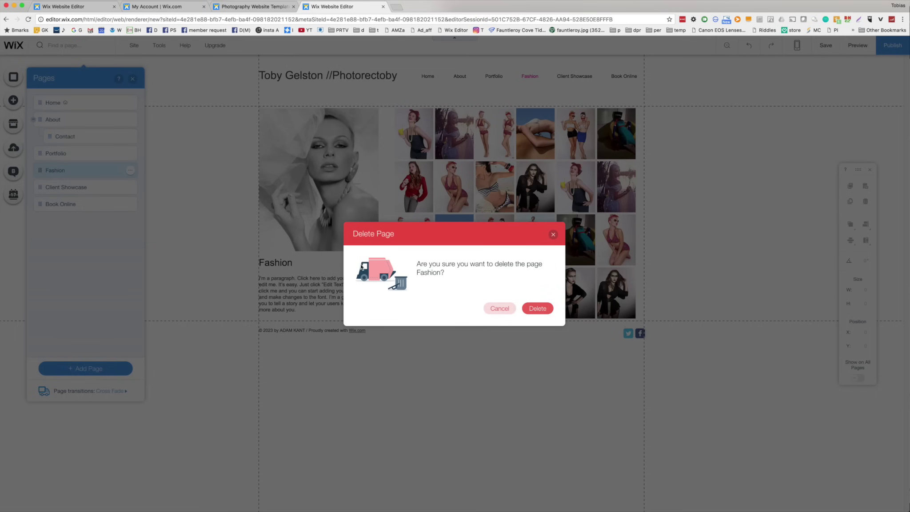
left_click(540, 310)
Hide the Client Showcase and Book Online pages from the site menu.
left_click(87, 171)
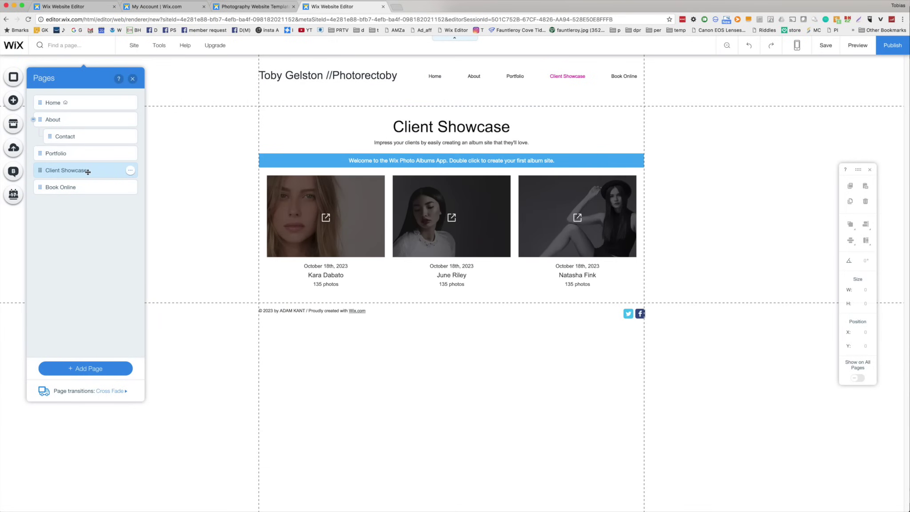
left_click(130, 171)
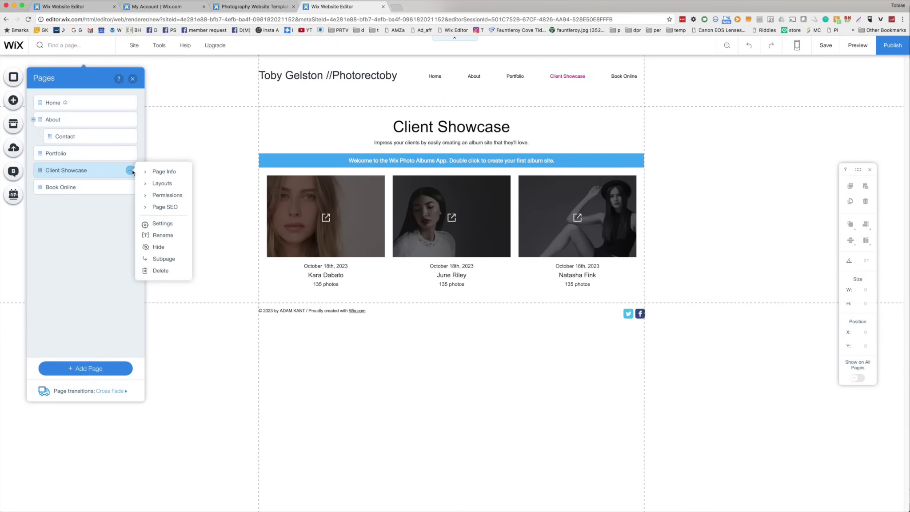
left_click(156, 249)
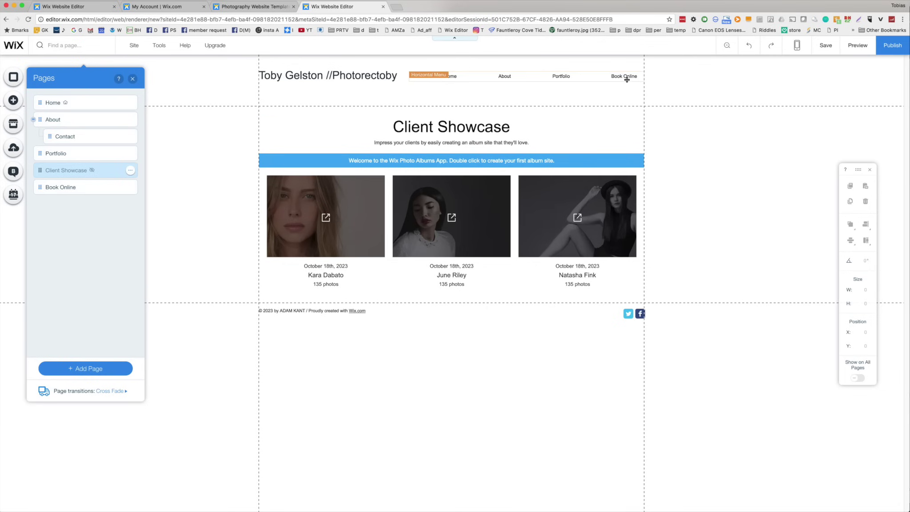
left_click(81, 188)
left_click(130, 187)
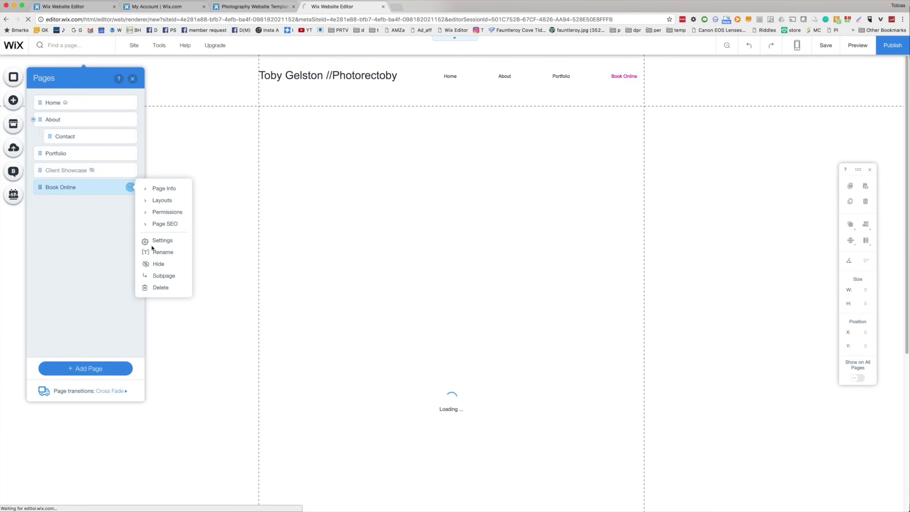
left_click(156, 265)
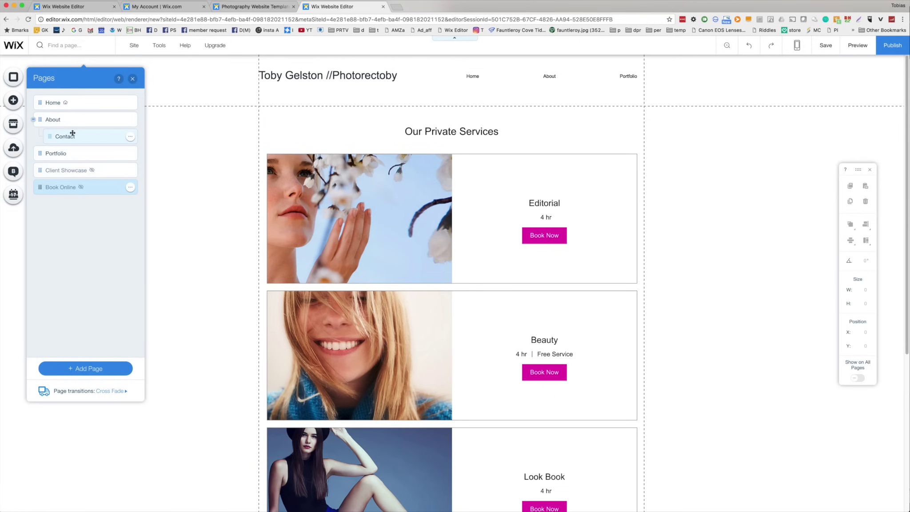
Clear the Portfolio page by deleting its thumbnail gallery, large portrait photo and the Portraits text.
left_click(74, 154)
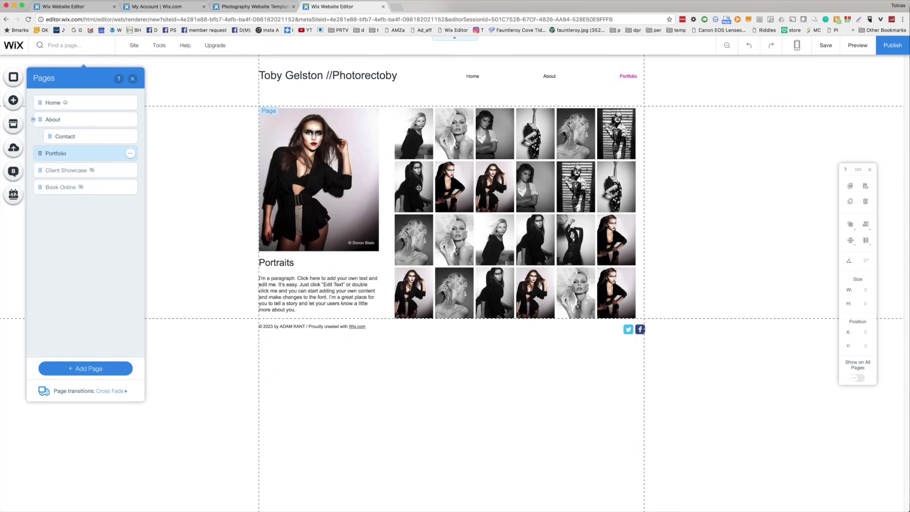
left_click(418, 188)
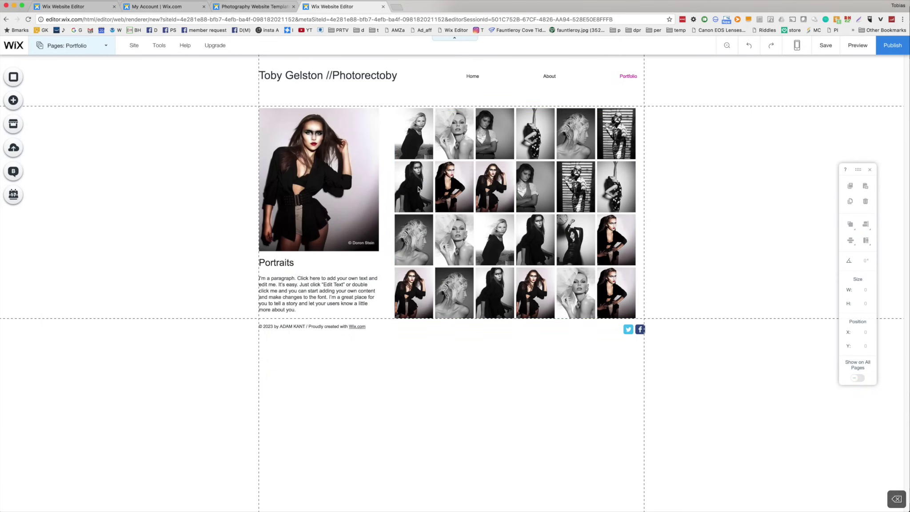
key("BackSpace")
left_click(320, 184)
key("BackSpace")
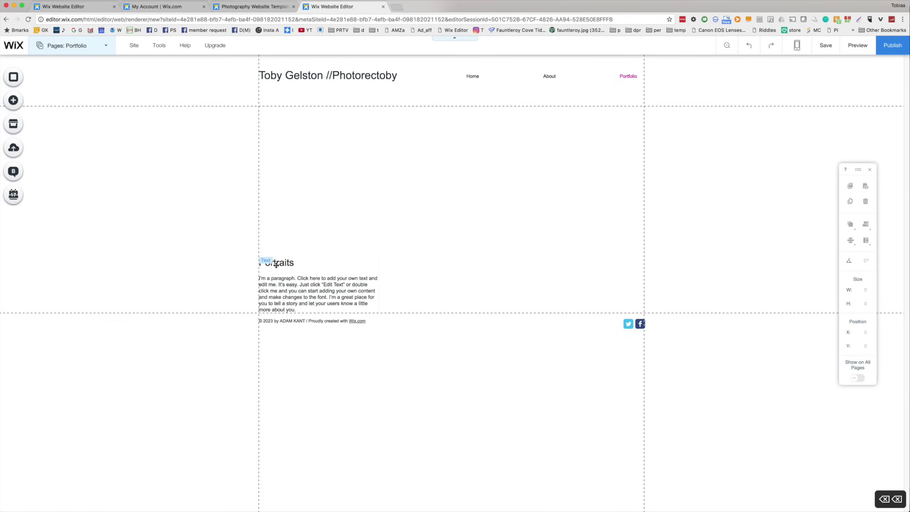
left_click(278, 263)
key("BackSpace")
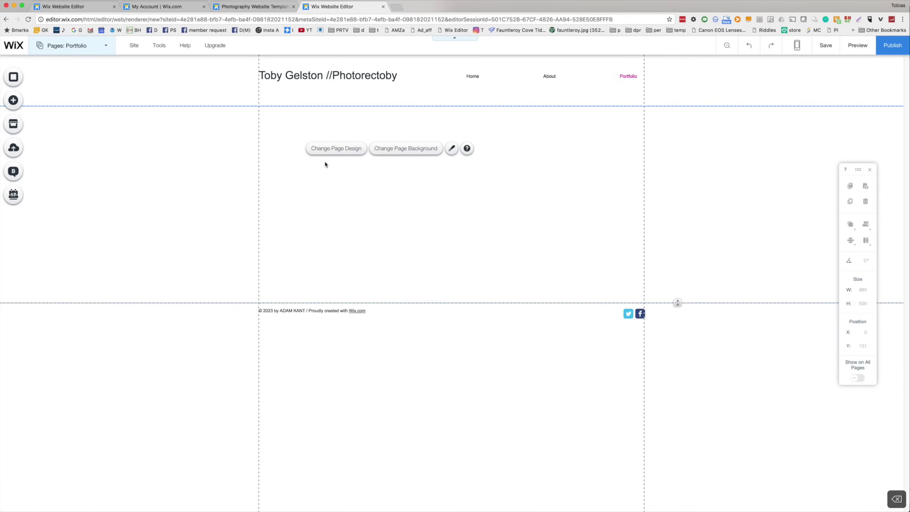
Add the uploaded photo of the owl on a branch to the Portfolio page.
left_click(13, 101)
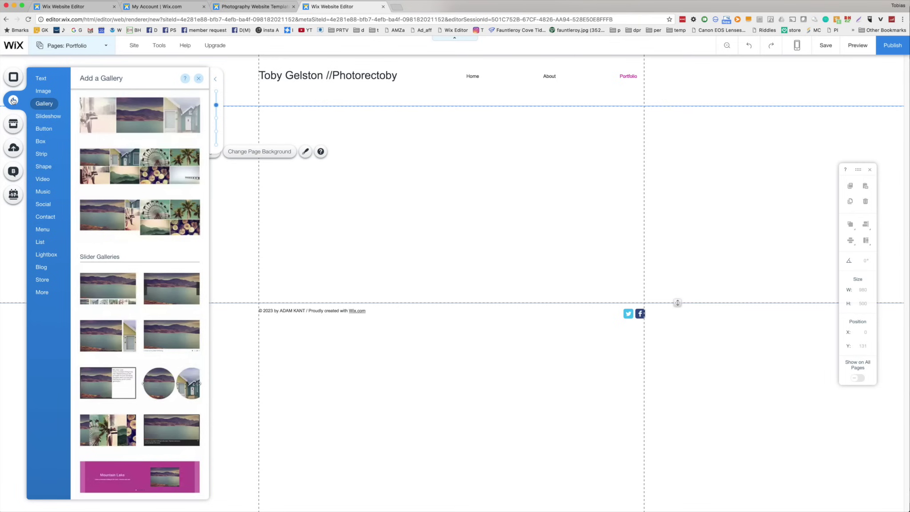
mouse_move(43, 91)
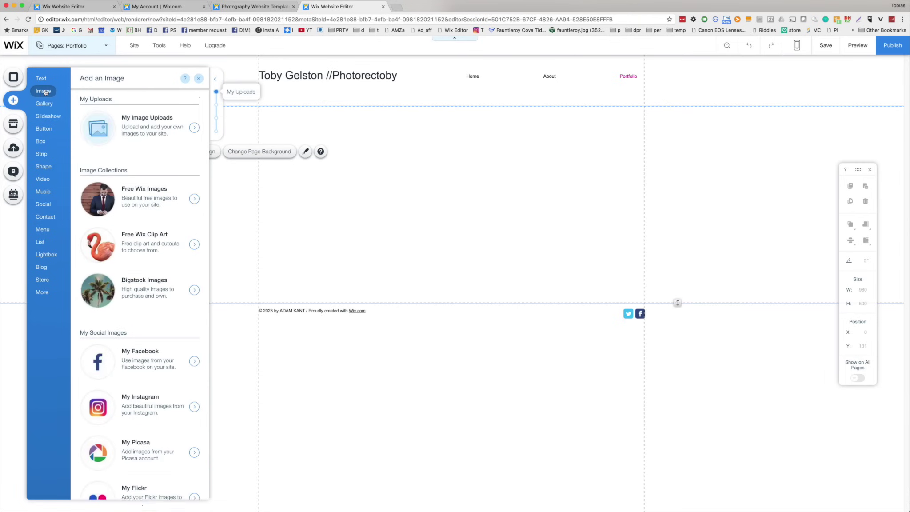
left_click(110, 125)
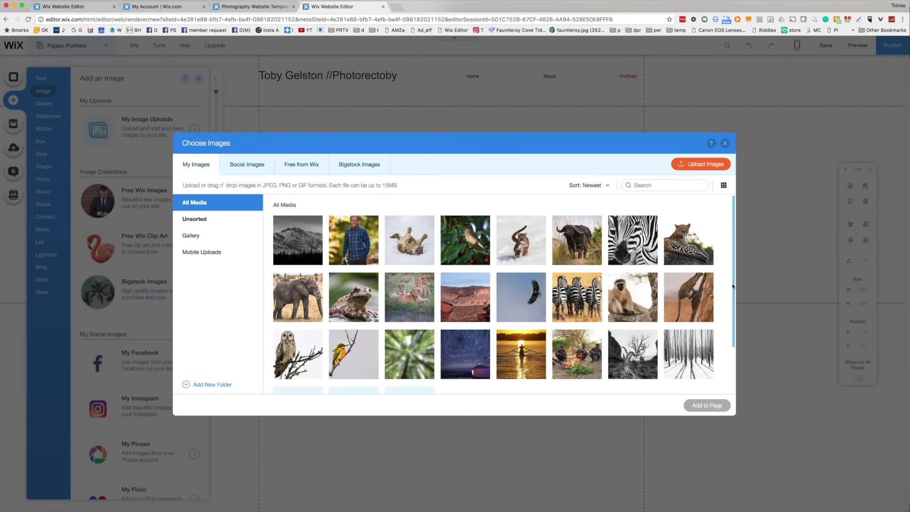
scroll(308, 339, "down", 2)
left_click(300, 324)
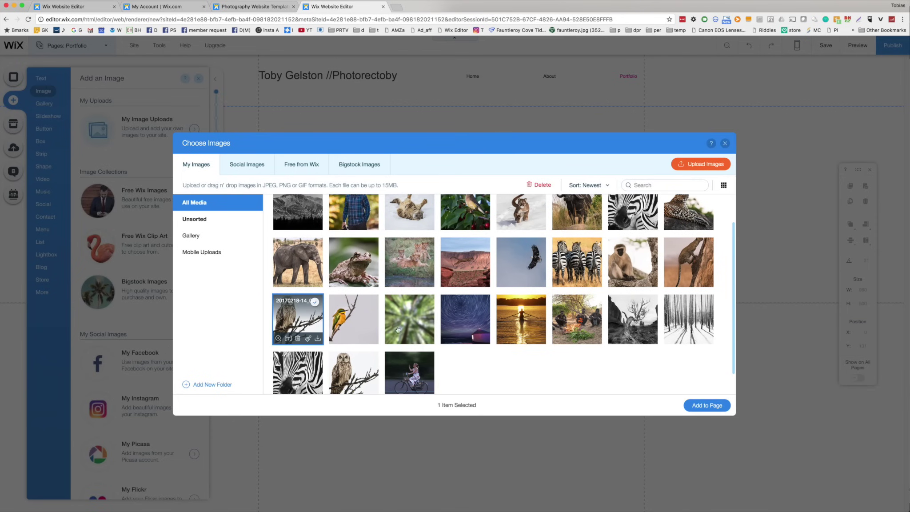
left_click(706, 406)
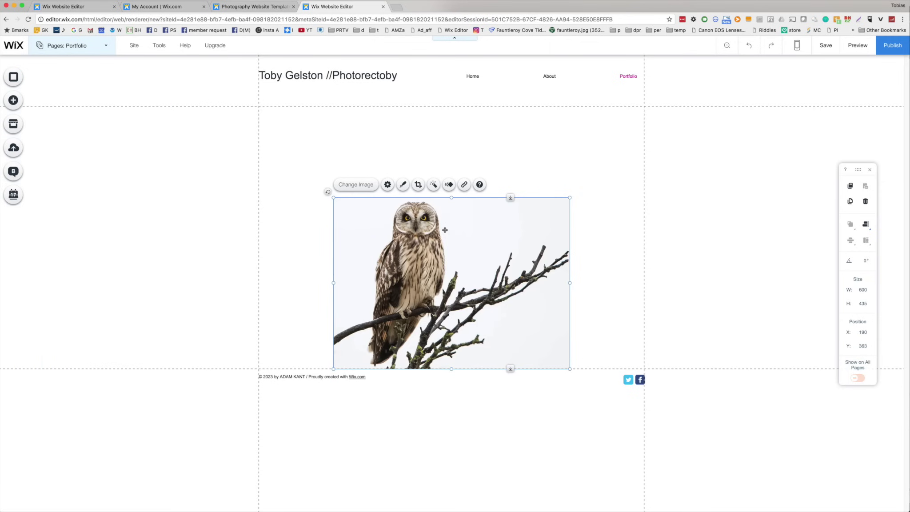
Fit the owl photo into an area about 151 by 231 px at about X 55, Y 175, with the whole owl inside its crop.
left_click_drag(569, 369, 393, 289)
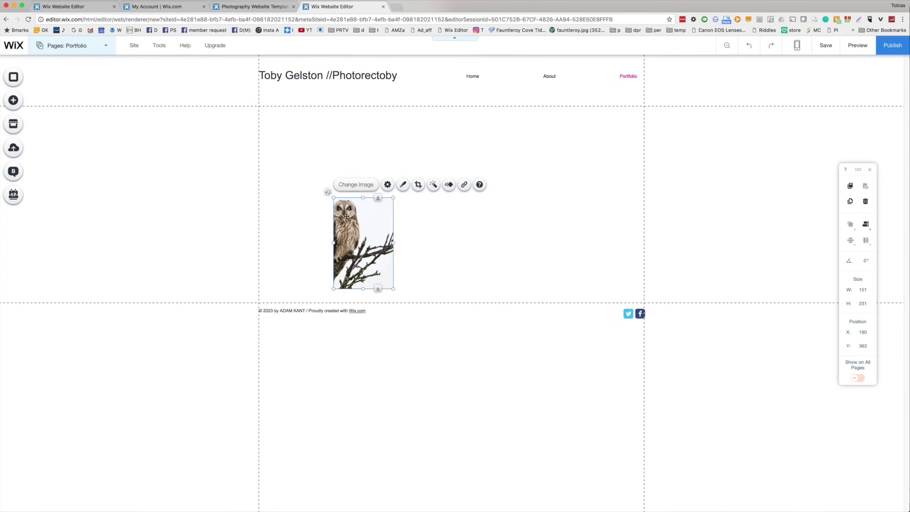
left_click_drag(346, 217, 293, 141)
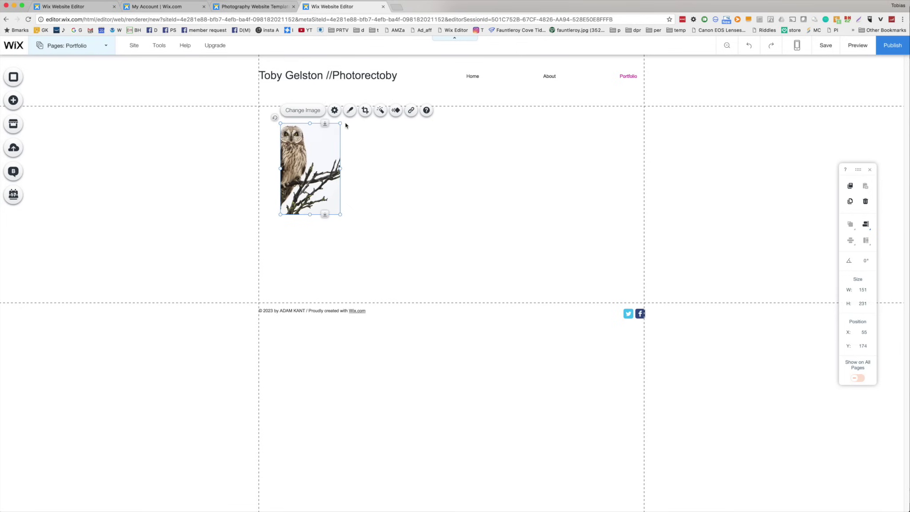
left_click(365, 110)
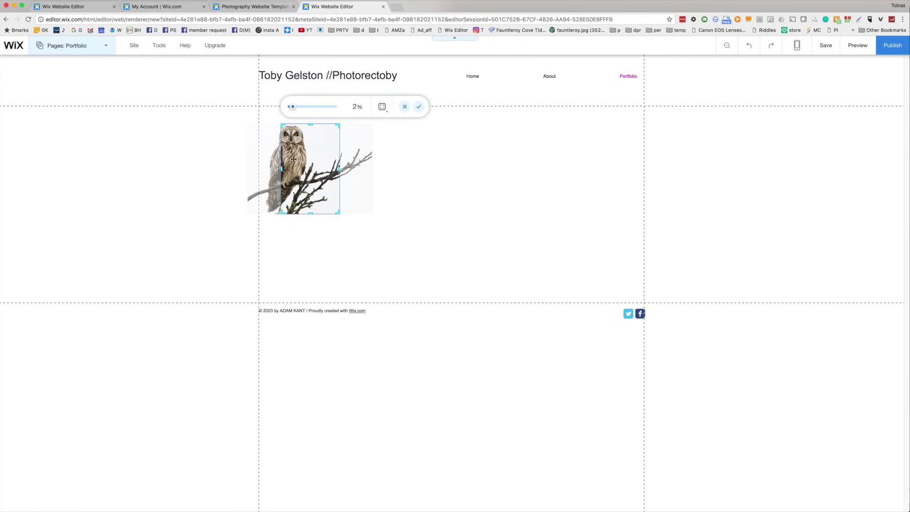
mouse_move(306, 166)
left_mouse_down()
mouse_move(321, 162)
mouse_move(315, 160)
left_mouse_up()
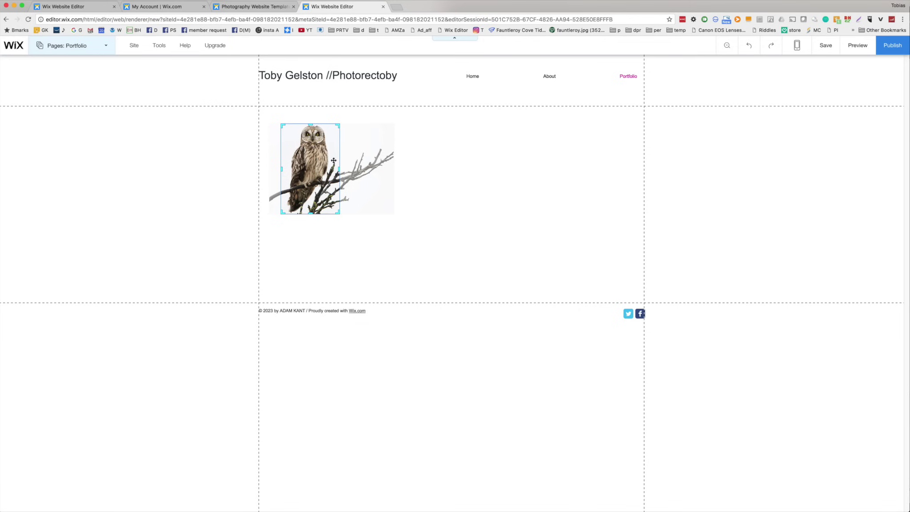
left_click(461, 168)
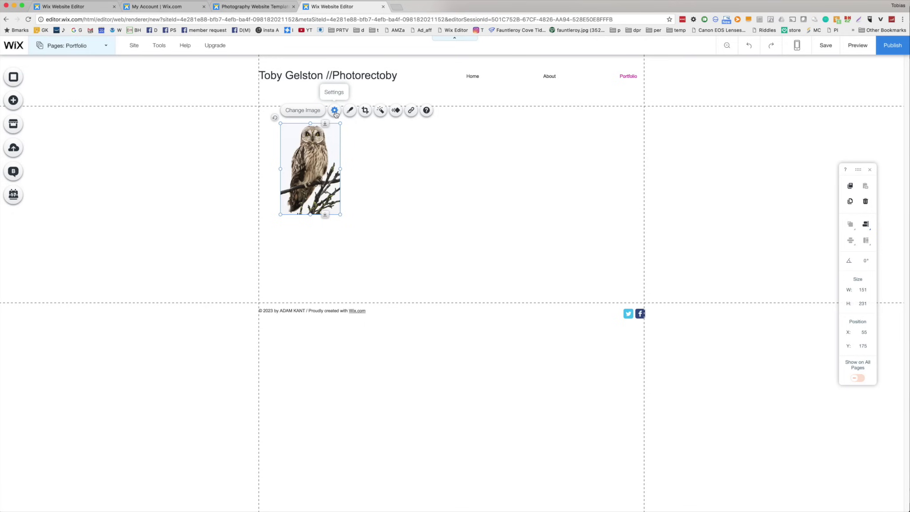
Apply the preset image frame with a drop shadow along the lower-right edges to the owl photo.
left_click(350, 111)
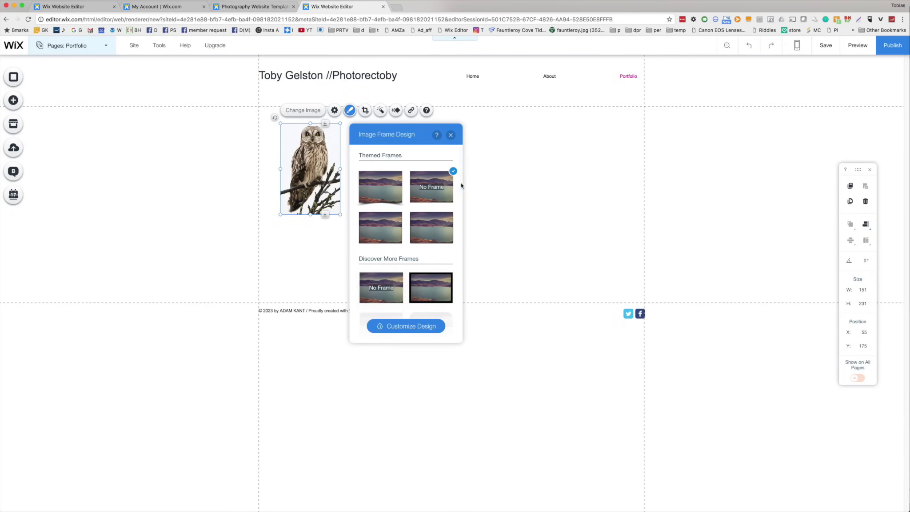
scroll(460, 185, "down", 3)
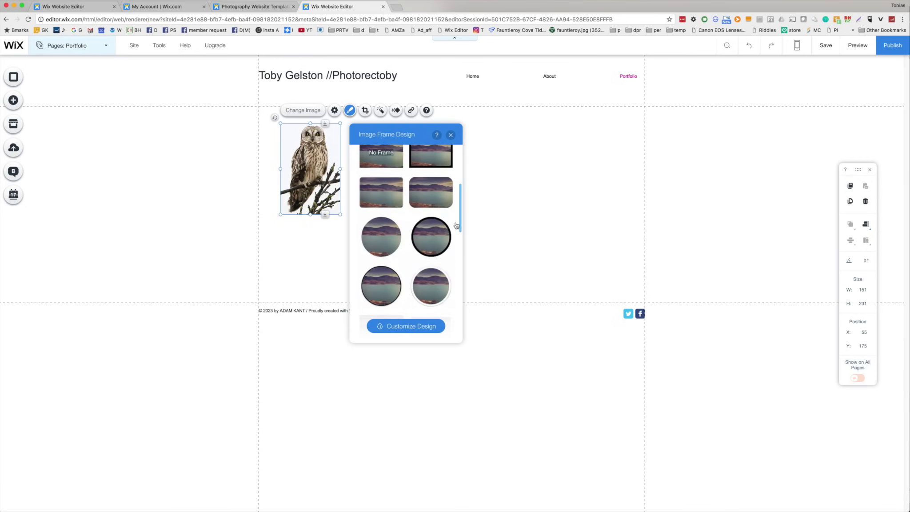
left_click(431, 240)
scroll(404, 214, "up", 1)
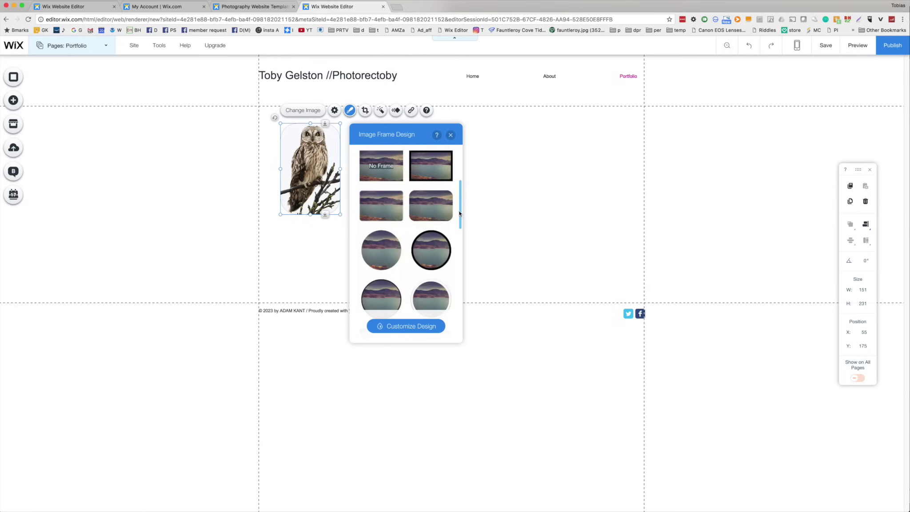
scroll(459, 213, "down", 4)
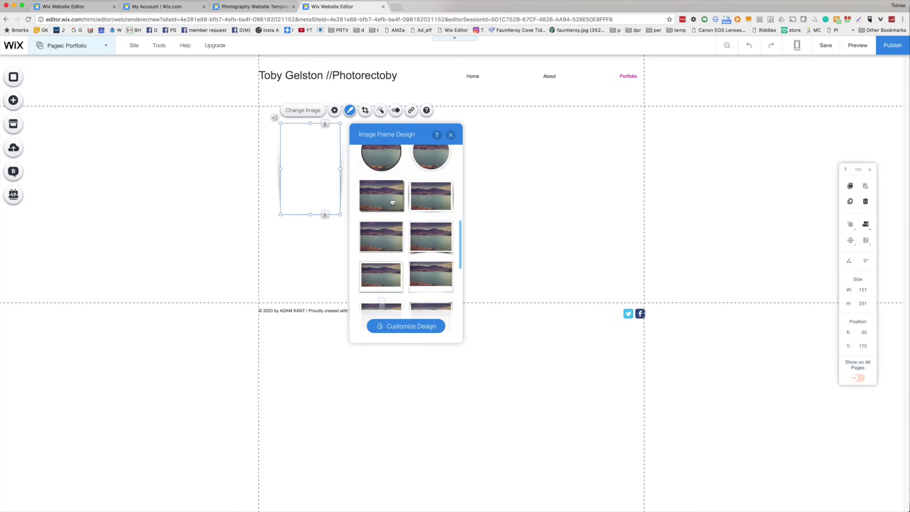
left_click(392, 201)
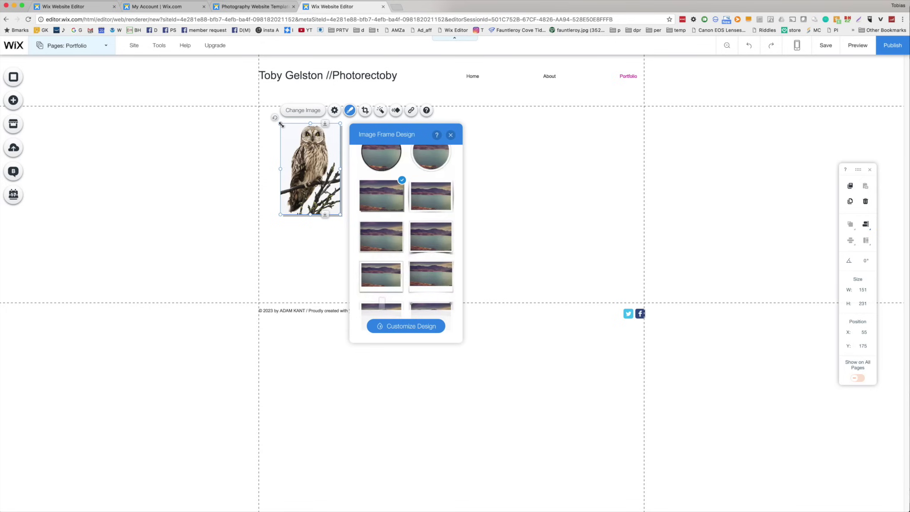
Customize the owl photo's frame with a 75 px radius on its upper-left corner only.
left_click(410, 325)
left_click(360, 222)
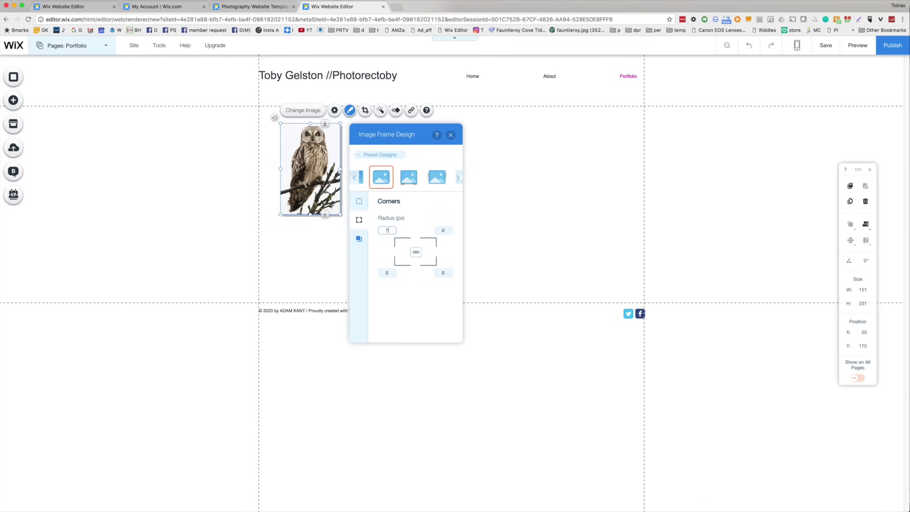
left_click(387, 230)
type("75")
left_click(387, 273)
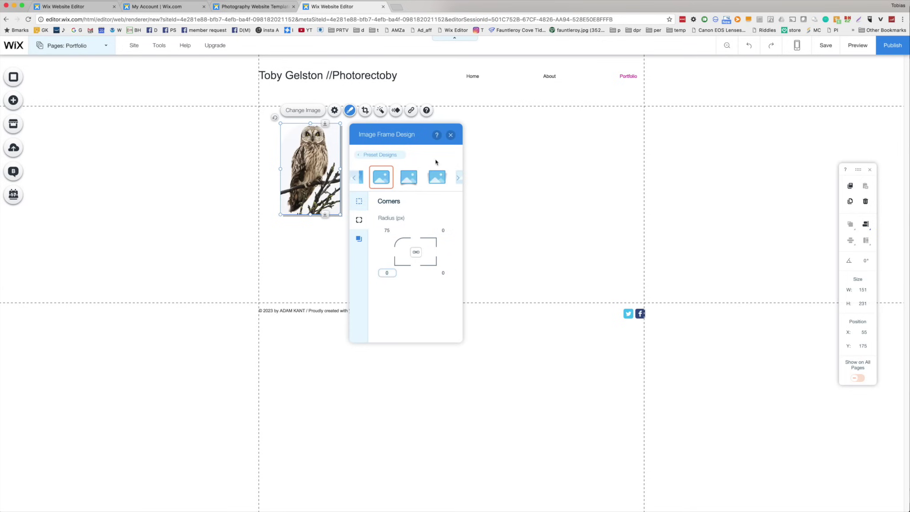
left_click(301, 260)
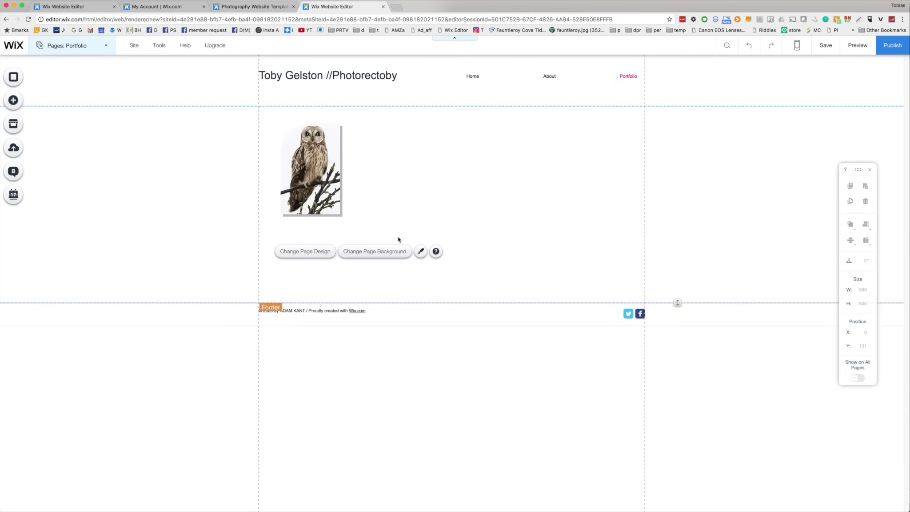
Add a new page named Animals to the site and nest it as a subpage under Portfolio.
left_click(308, 170)
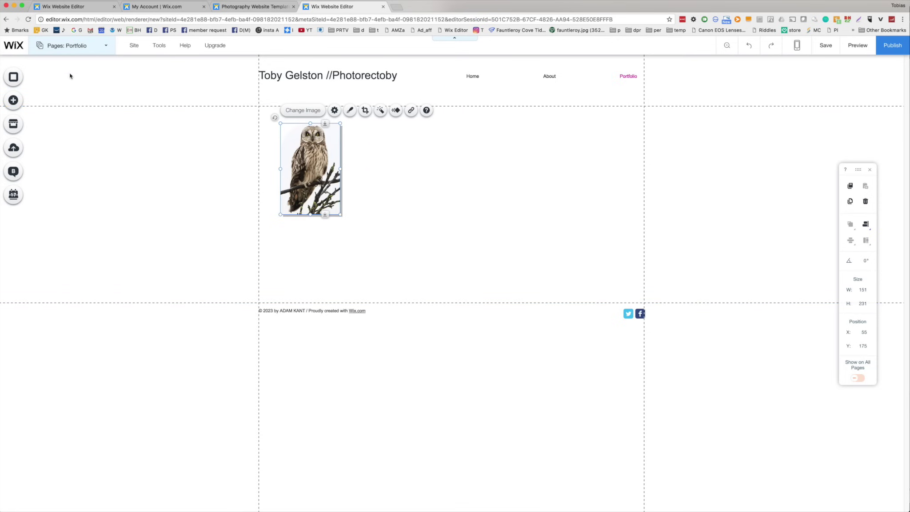
left_click(101, 45)
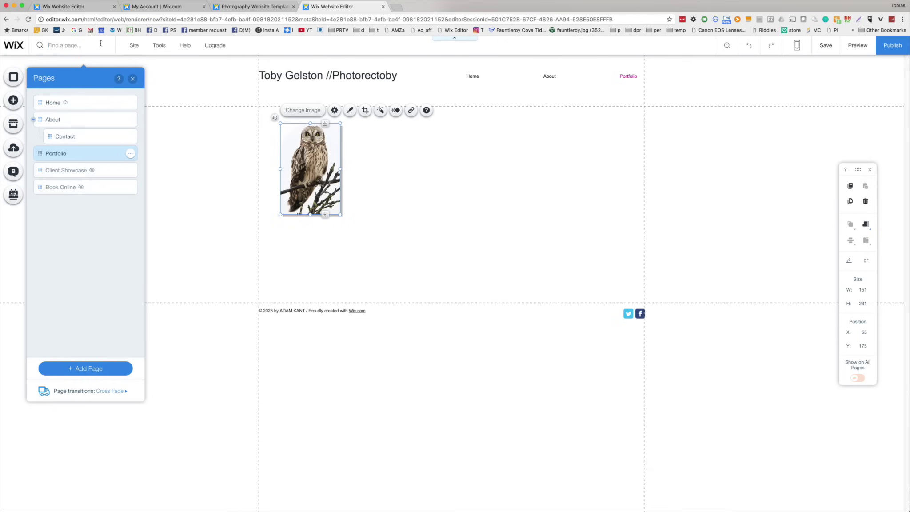
left_click(85, 368)
left_click(182, 333)
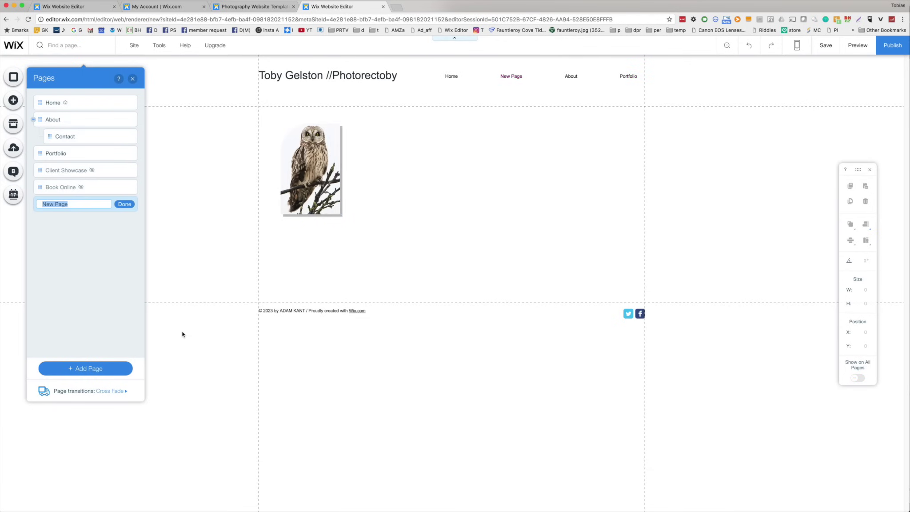
type("Animals")
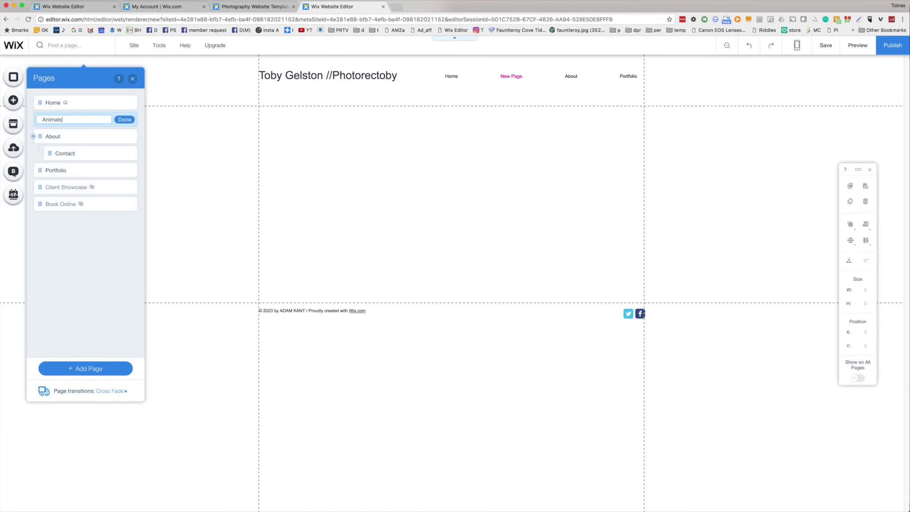
key("Return")
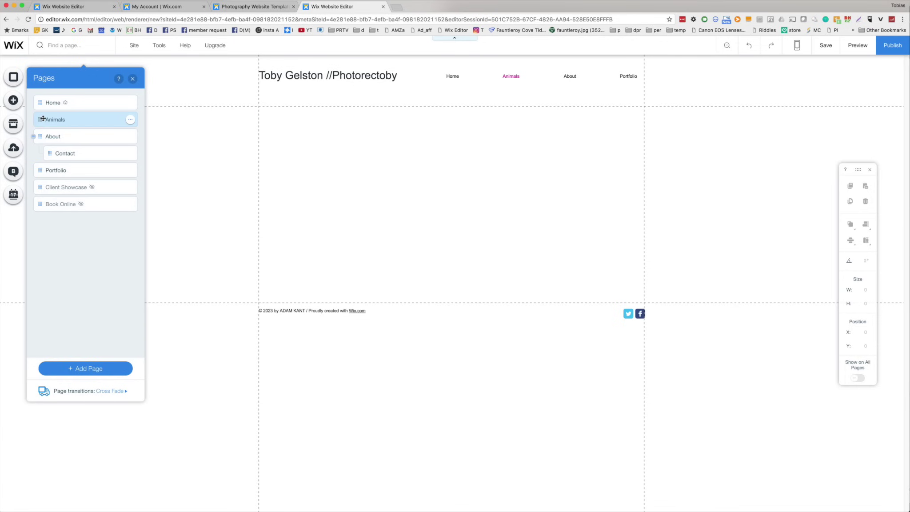
left_click_drag(42, 119, 54, 168)
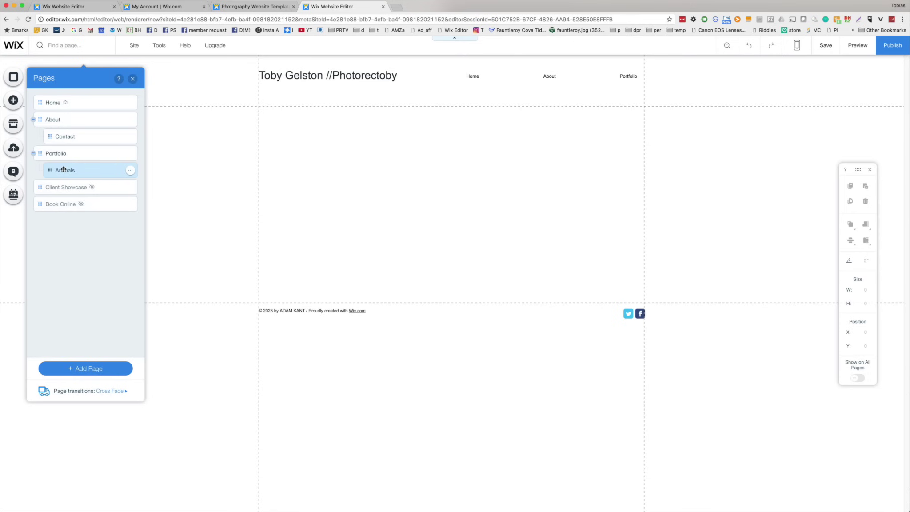
Link the owl photo on the Portfolio page to the top of the Animals page.
left_click(67, 153)
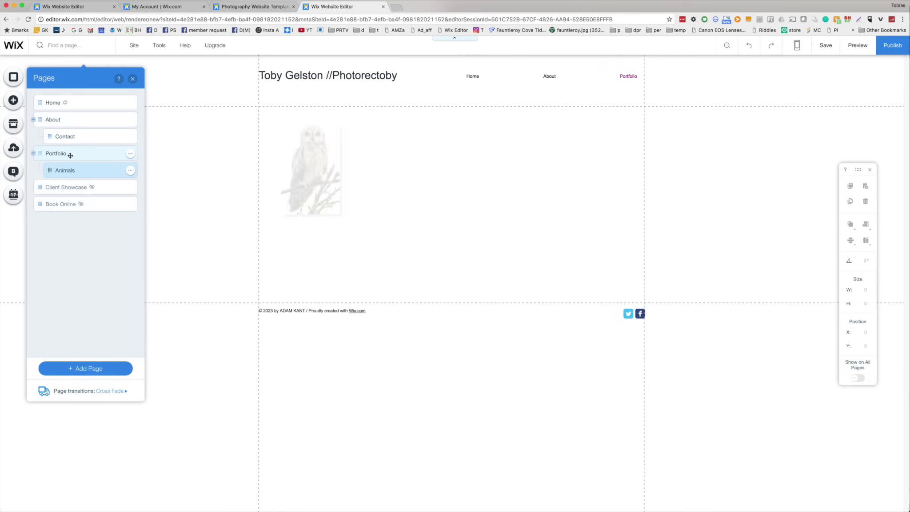
left_click(305, 161)
left_click(410, 111)
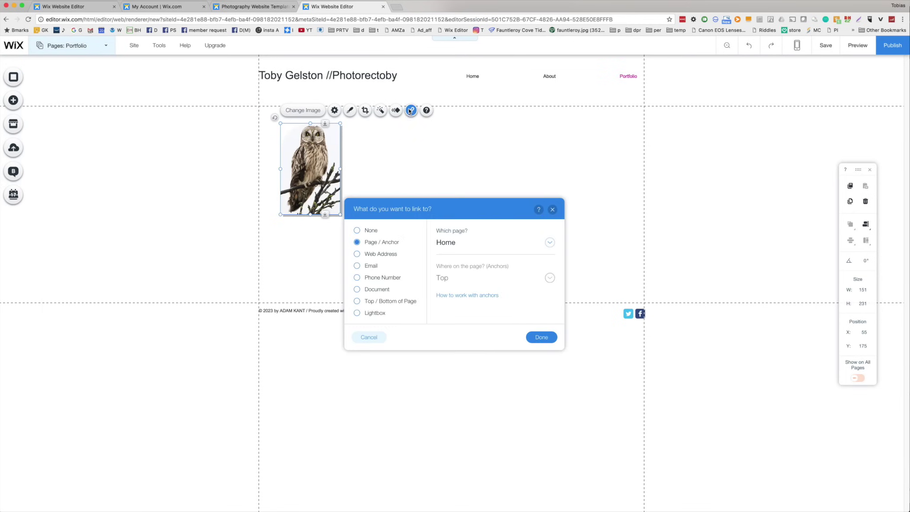
left_click(559, 242)
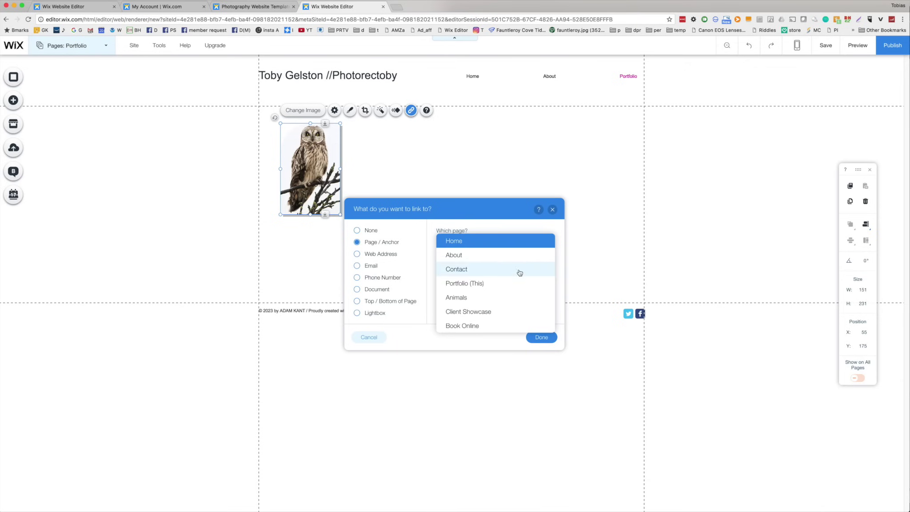
left_click(497, 298)
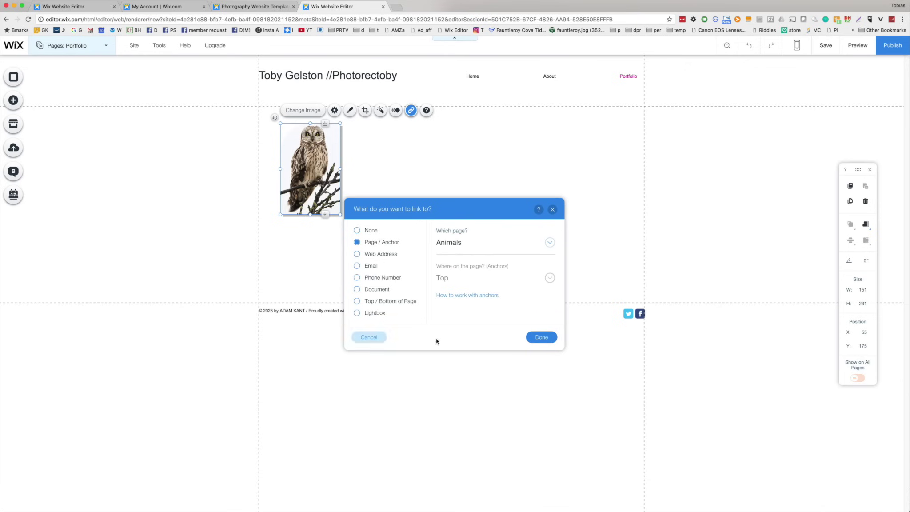
left_click(542, 337)
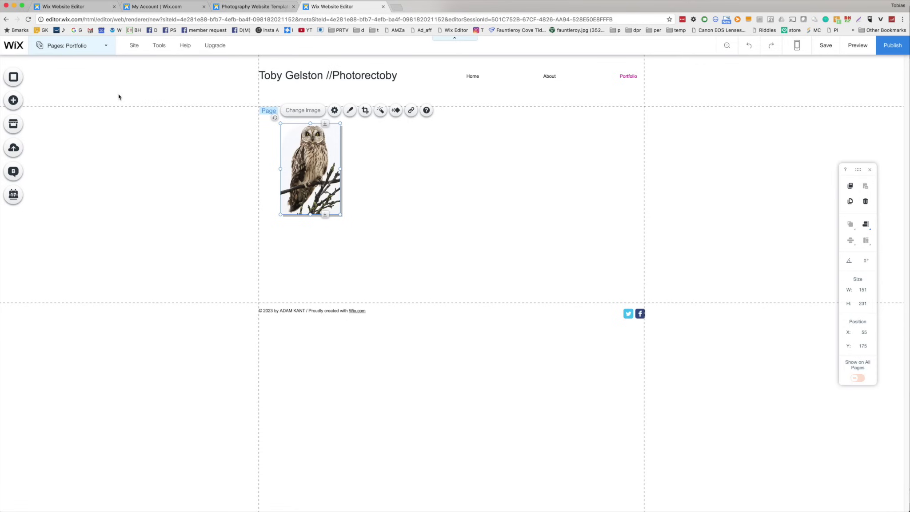
Preview the site to check the Portfolio menu's subpage entry, and return to editing.
left_click(76, 45)
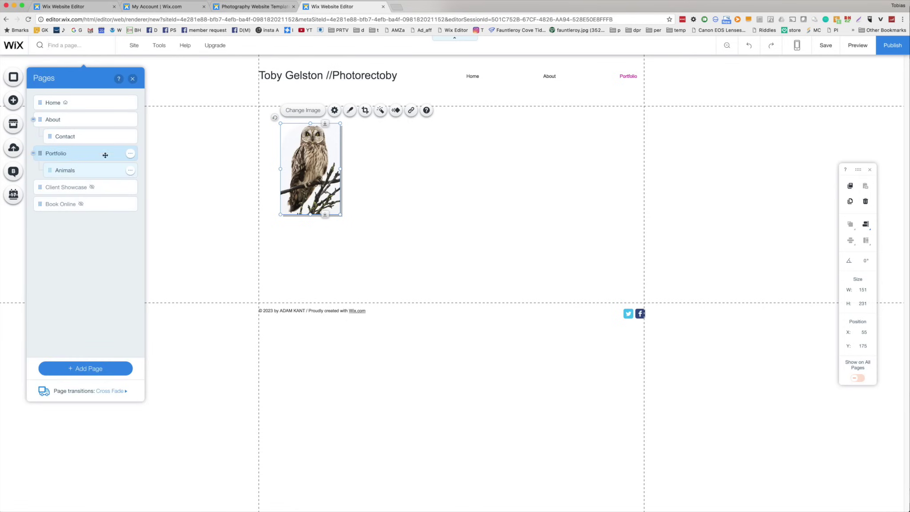
left_click(858, 45)
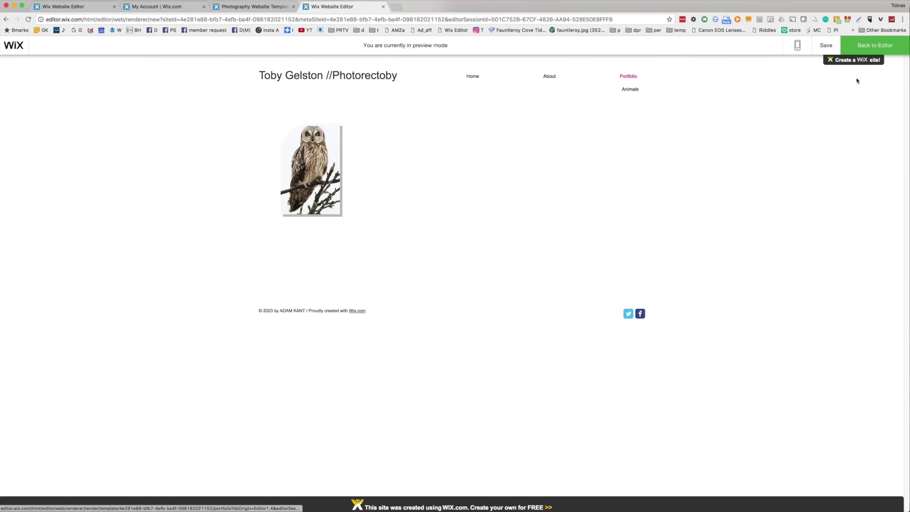
left_click(878, 46)
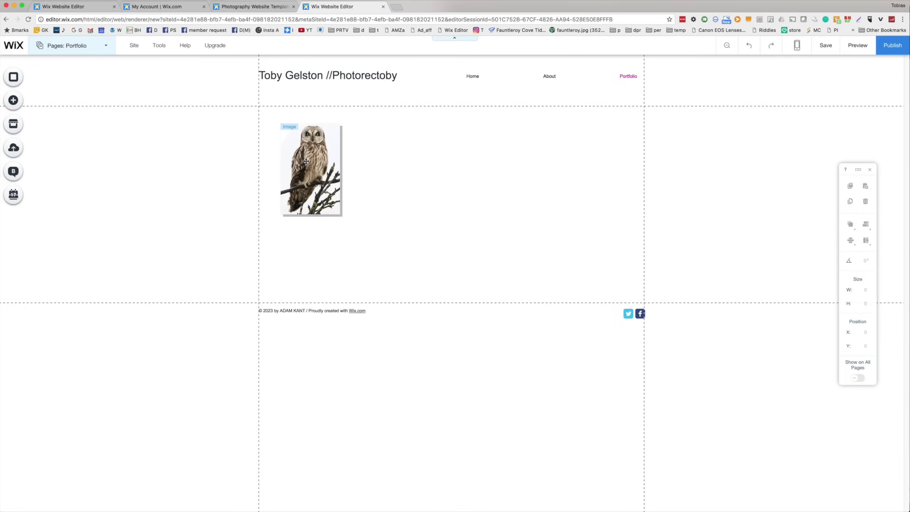
Hide the Animals page from the site menu through its page settings.
left_click(57, 45)
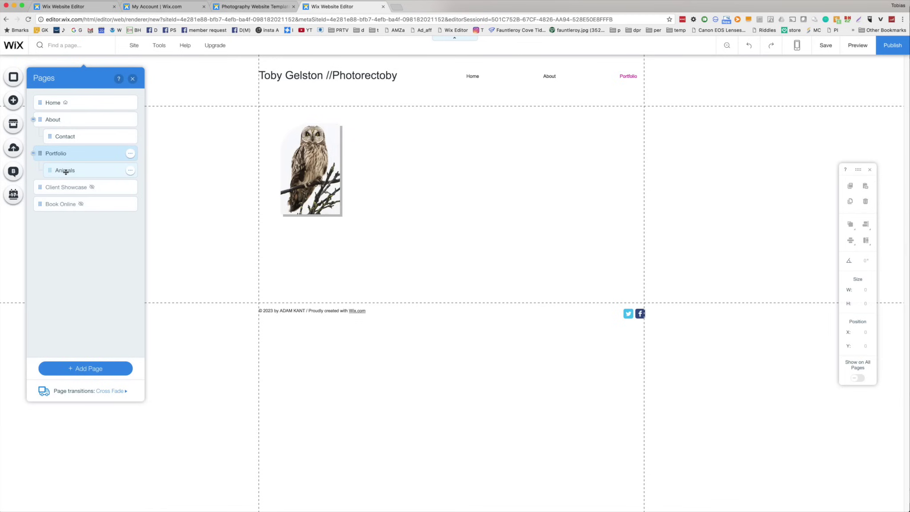
left_click(79, 171)
left_click(130, 171)
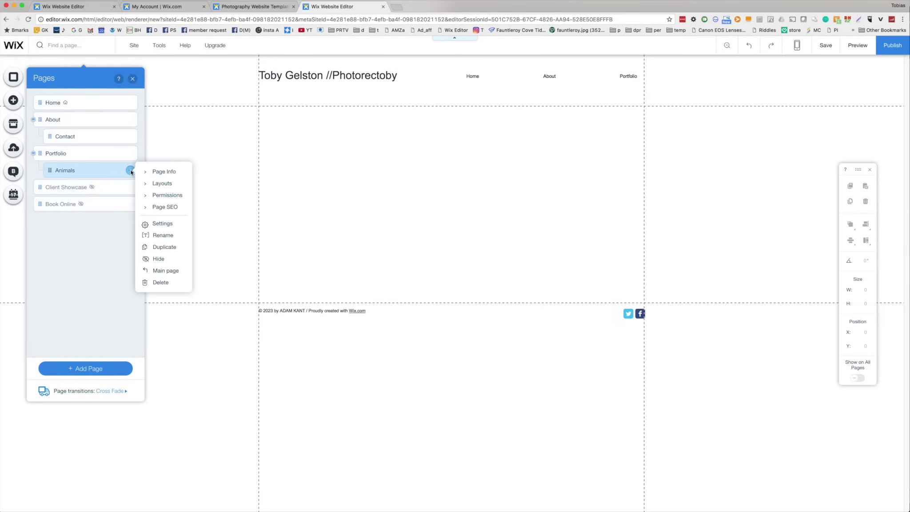
left_click(161, 223)
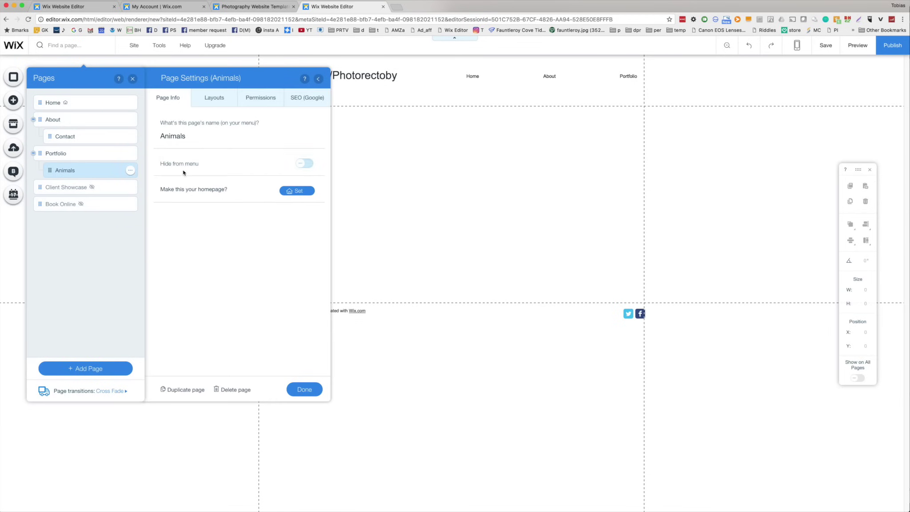
left_click(313, 164)
left_click(319, 79)
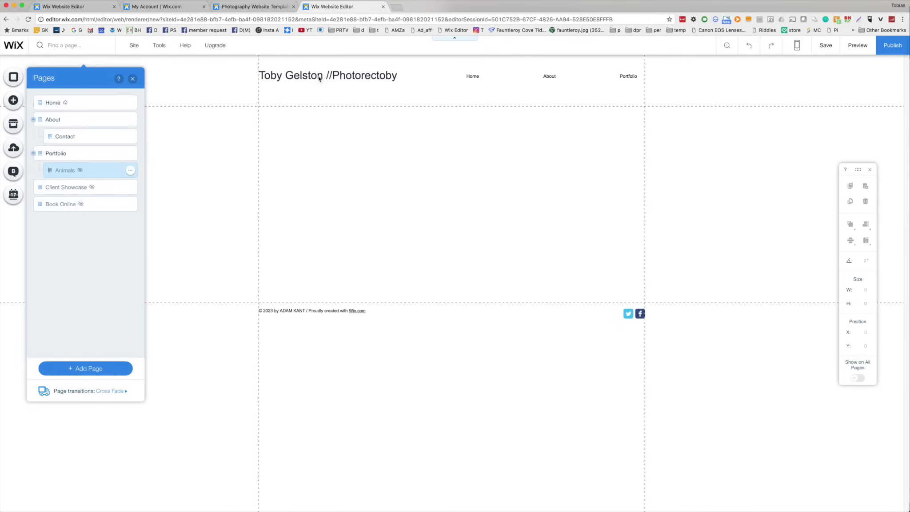
left_click(133, 80)
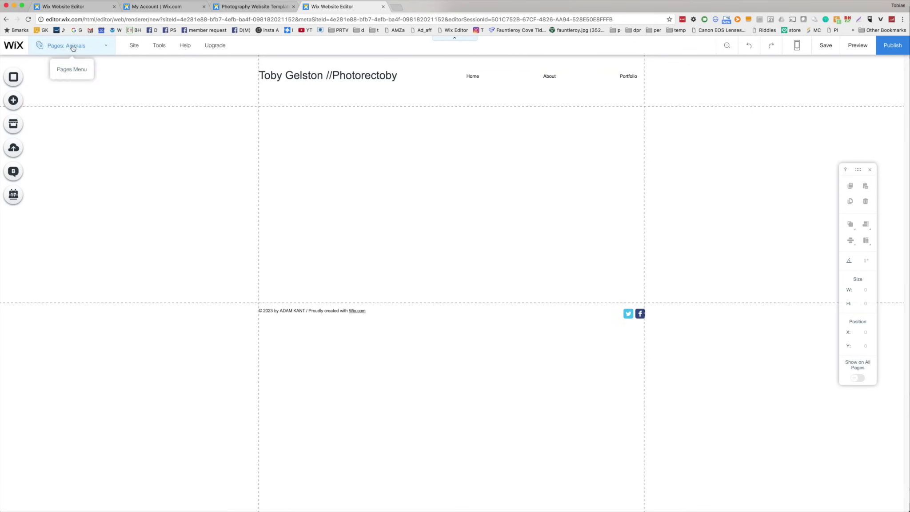
Preview the Portfolio page, test the owl photo's link to the Animals page, and return to editing.
left_click(51, 45)
left_click(66, 155)
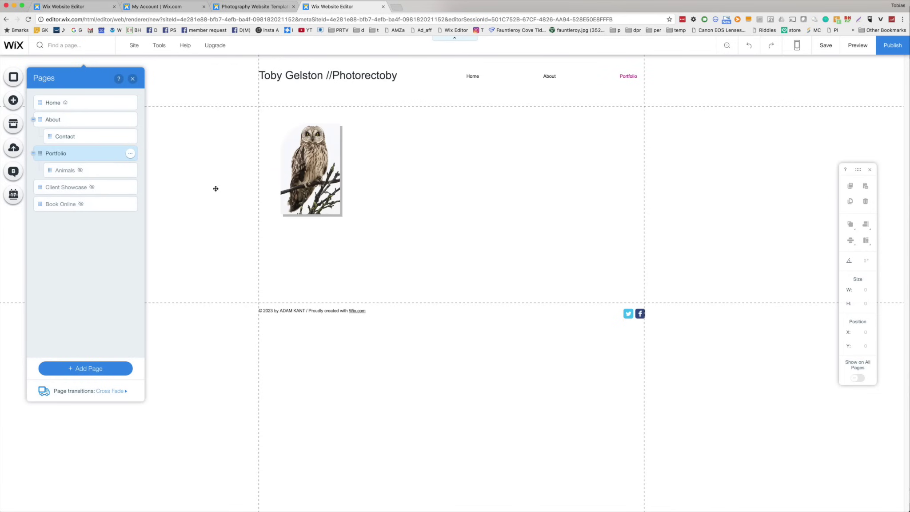
left_click(323, 160)
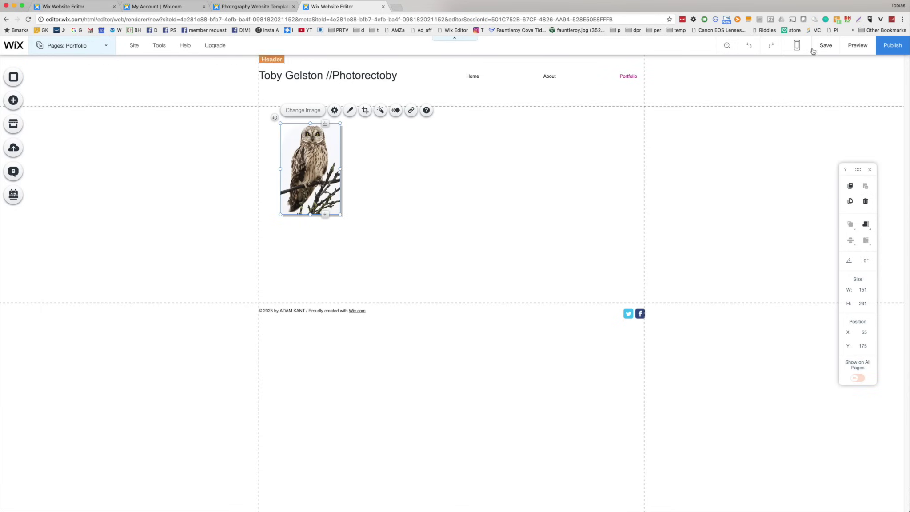
left_click(858, 46)
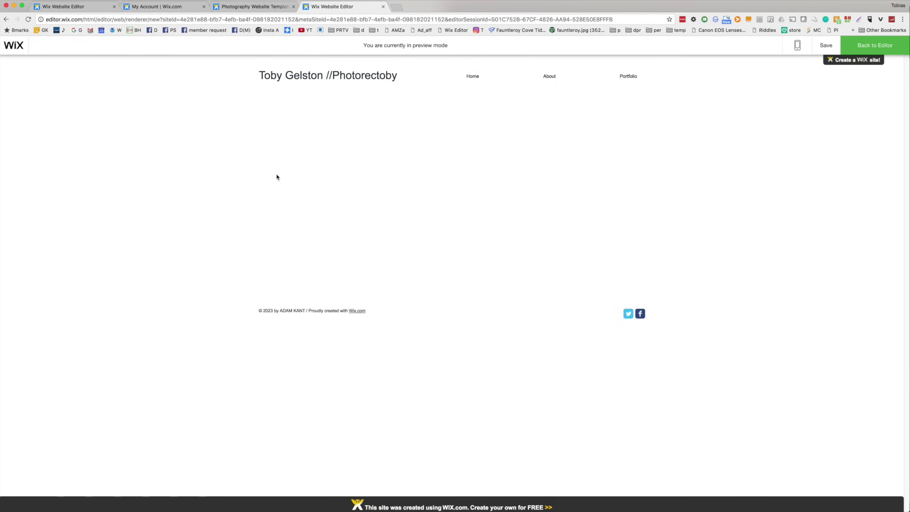
left_click(873, 45)
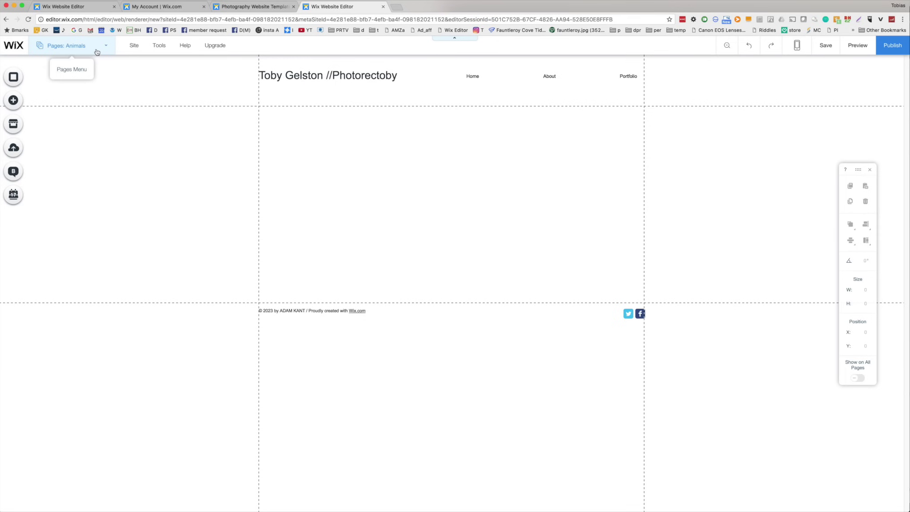
left_click(18, 102)
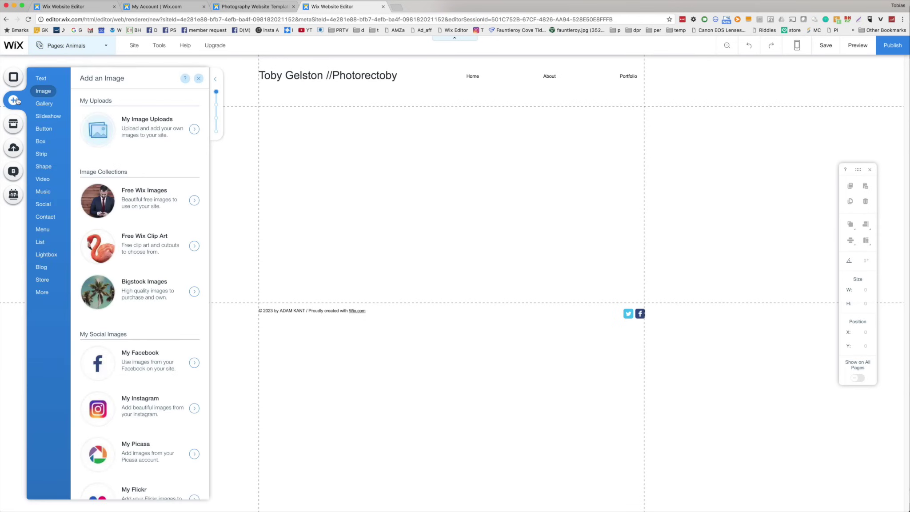
left_click(44, 103)
scroll(174, 181, "down", 10)
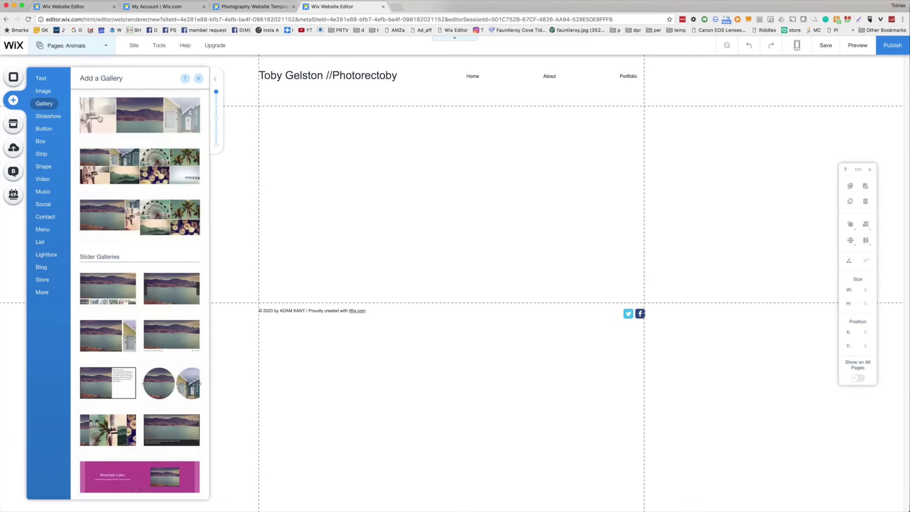
Add the free featured photo showcase app from the Wix App Market to the Animals page and move its gallery to Y 149, just below the header.
left_click(15, 124)
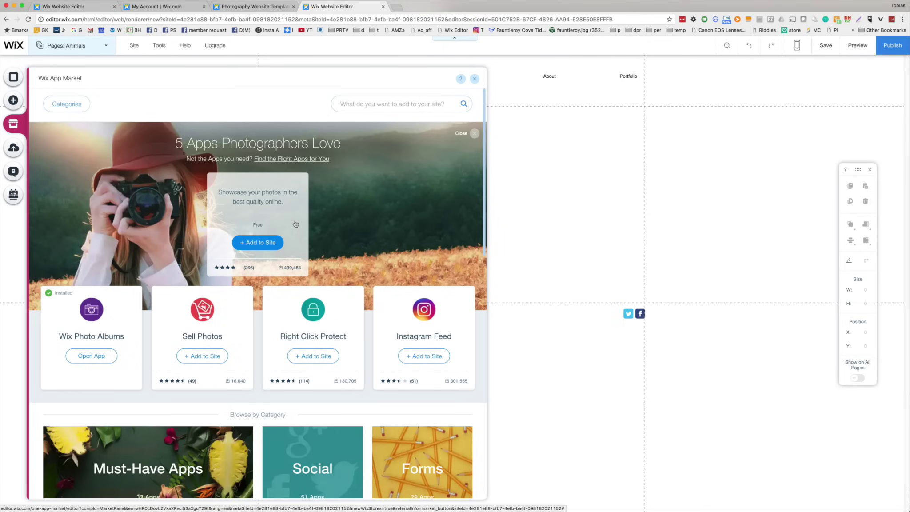
left_click(256, 241)
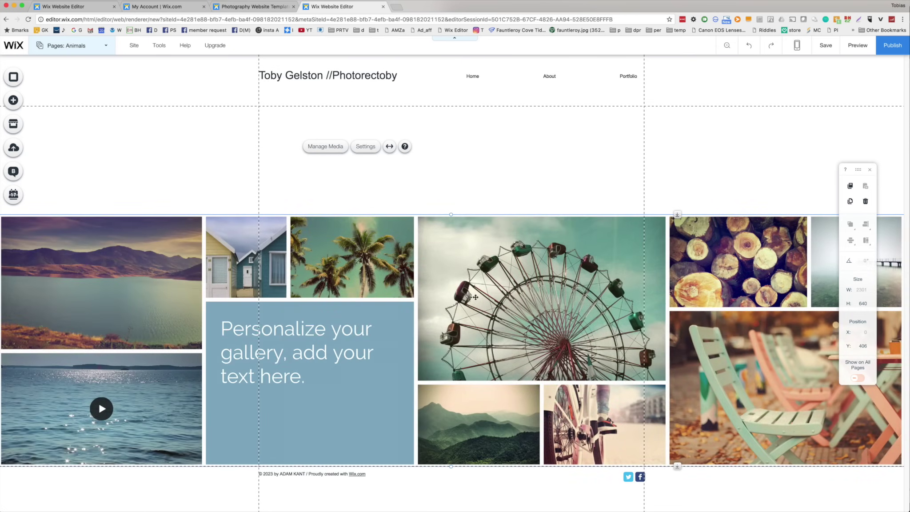
left_click_drag(268, 241, 267, 137)
left_click_drag(472, 194, 472, 197)
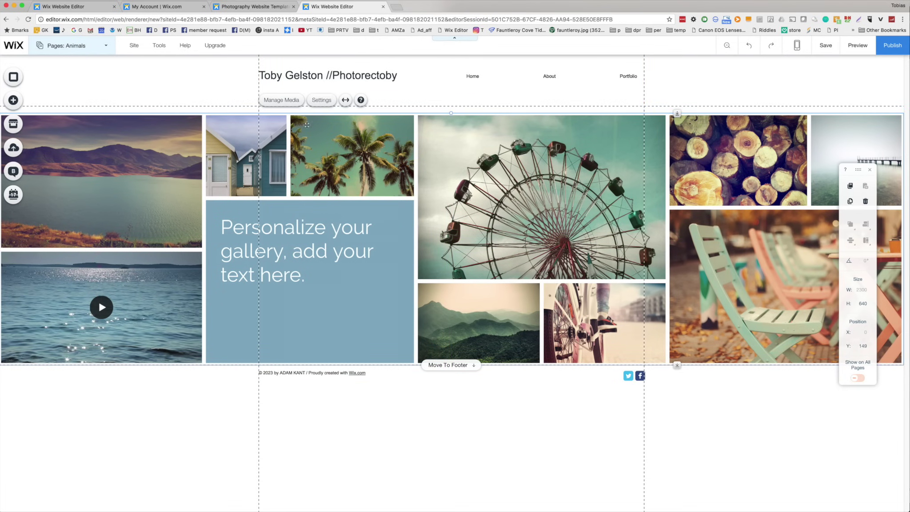
Add 16 animal photos from My Images to the Animals page gallery, from the cat rolling in snow through the yellow-orange bird.
left_click(282, 102)
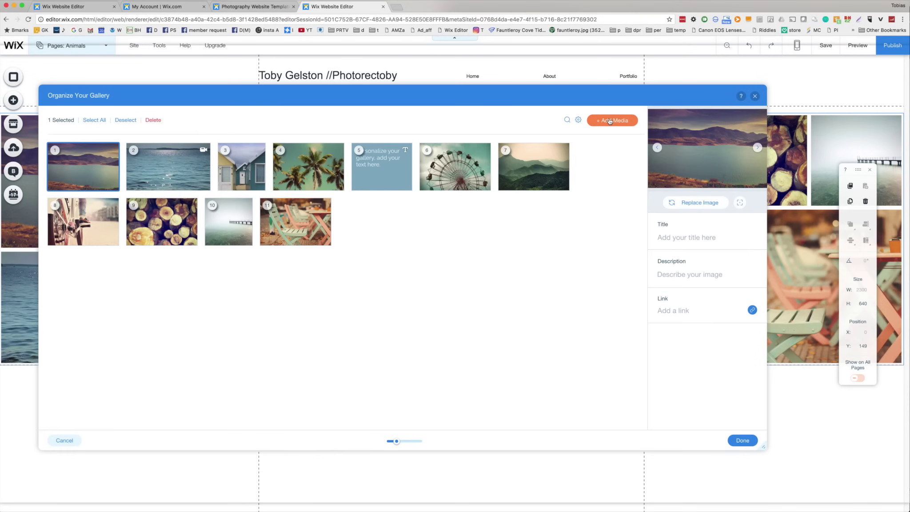
left_click(609, 121)
left_click(605, 143)
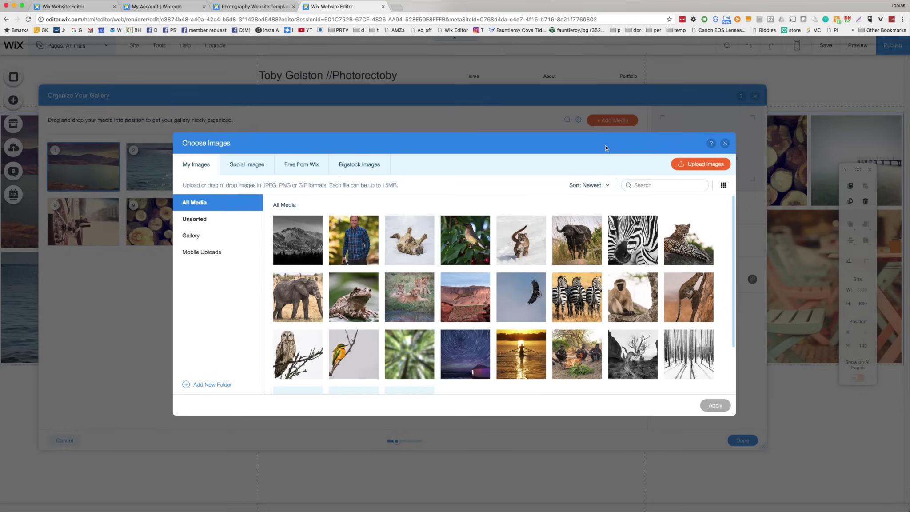
left_click(414, 243)
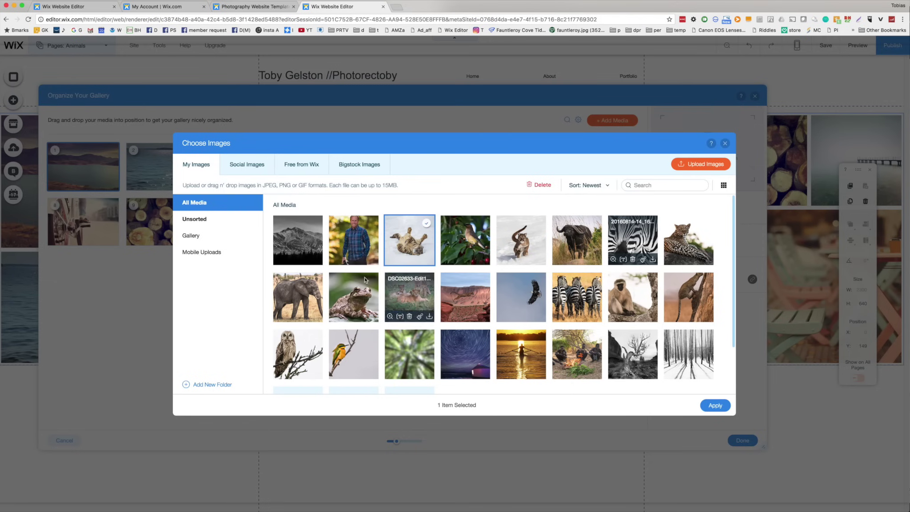
scroll(569, 287, "down", 1)
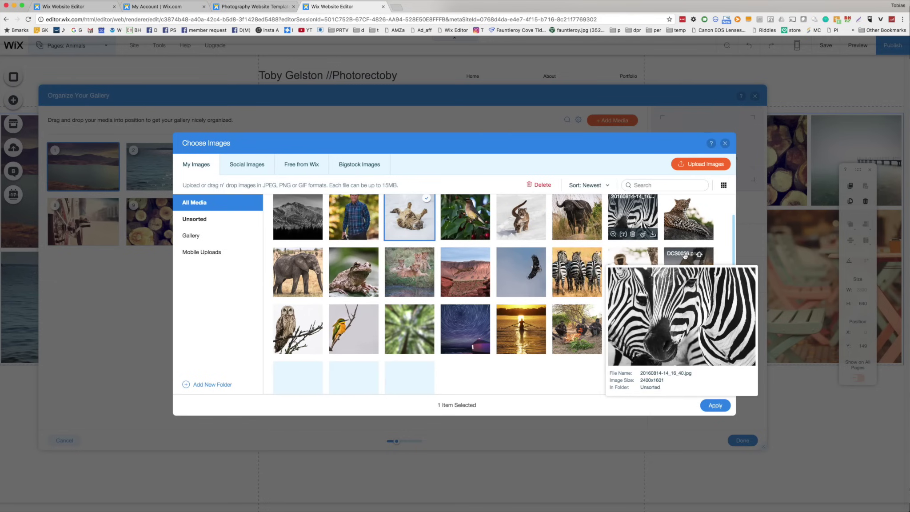
left_click(688, 267, "shift")
scroll(564, 272, "down", 1)
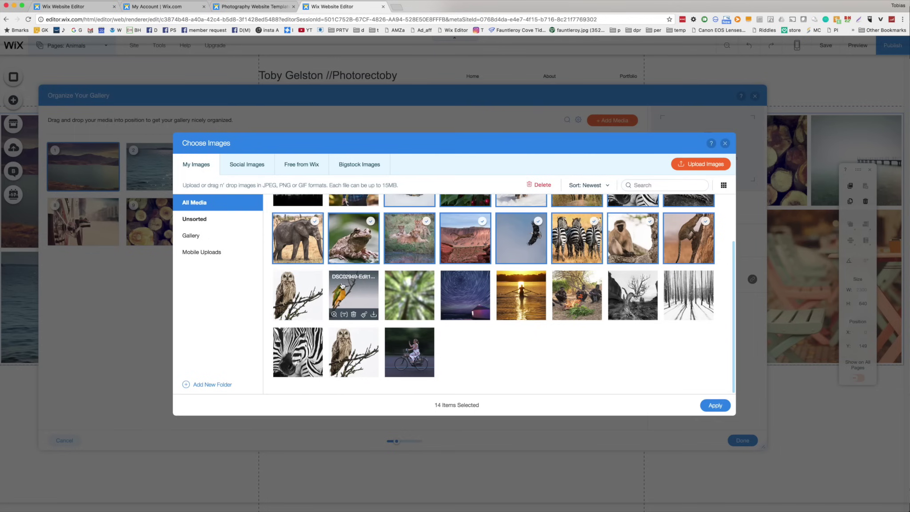
left_click(358, 291, "shift")
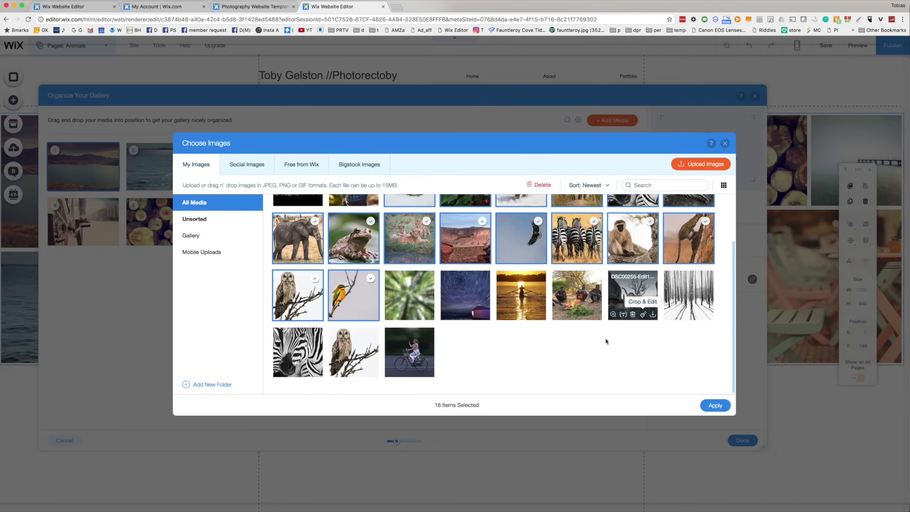
left_click(352, 351, "shift")
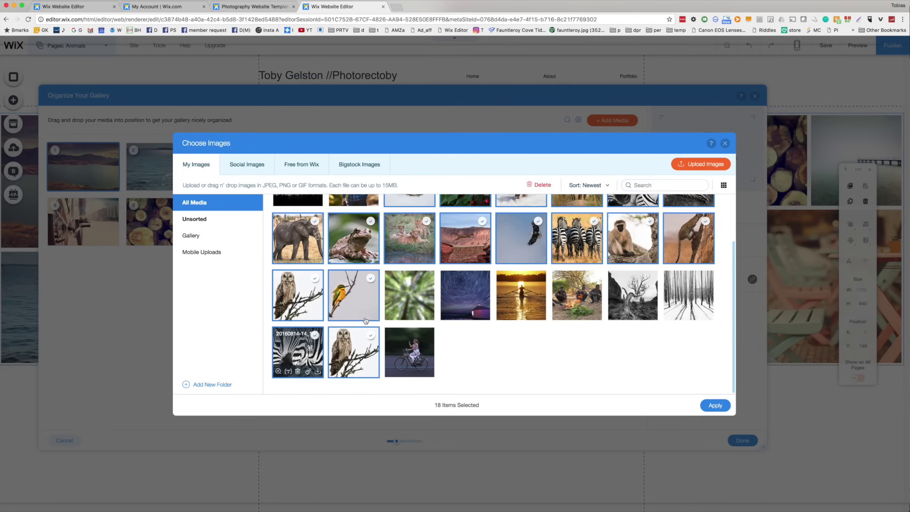
left_click(356, 335, "shift")
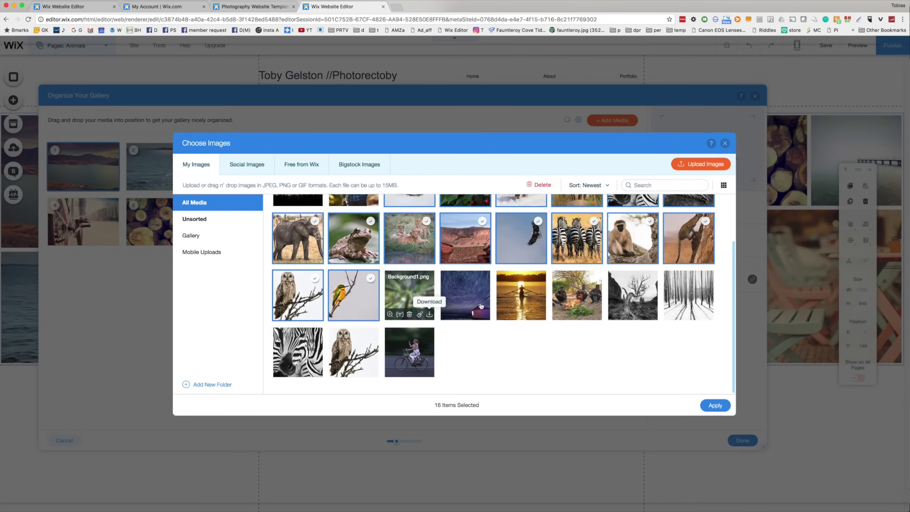
scroll(409, 311, "up", 3)
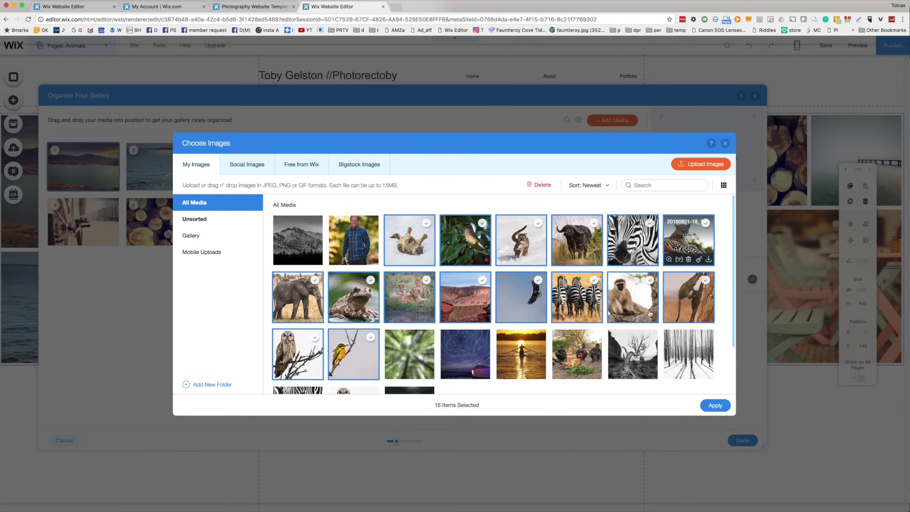
left_click(712, 406)
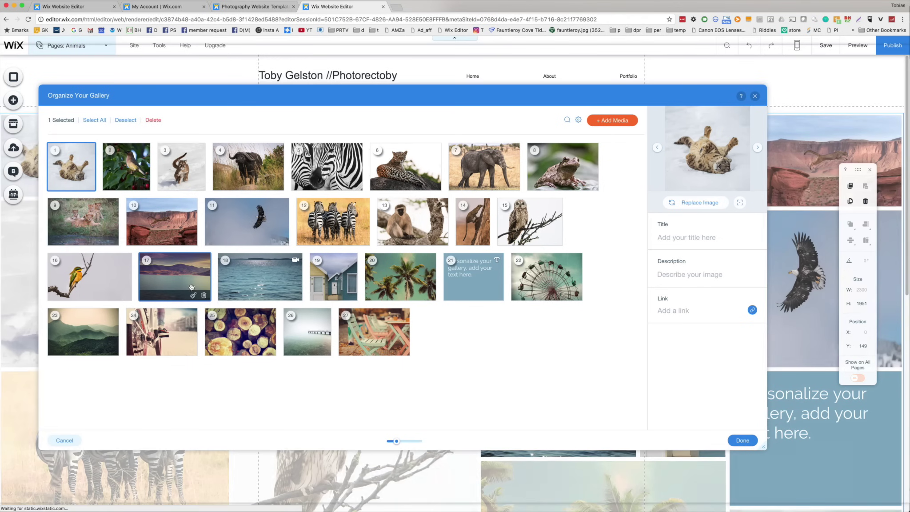
Delete all the sample images, video and text items from the gallery, keeping only the animal photos.
left_click(204, 295)
left_click(217, 295)
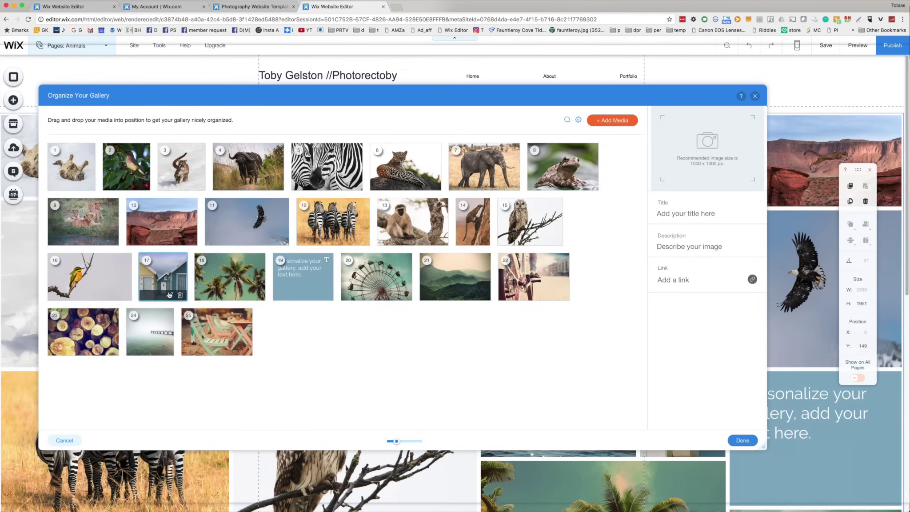
left_click(180, 295)
left_click(203, 295)
left_click(223, 295)
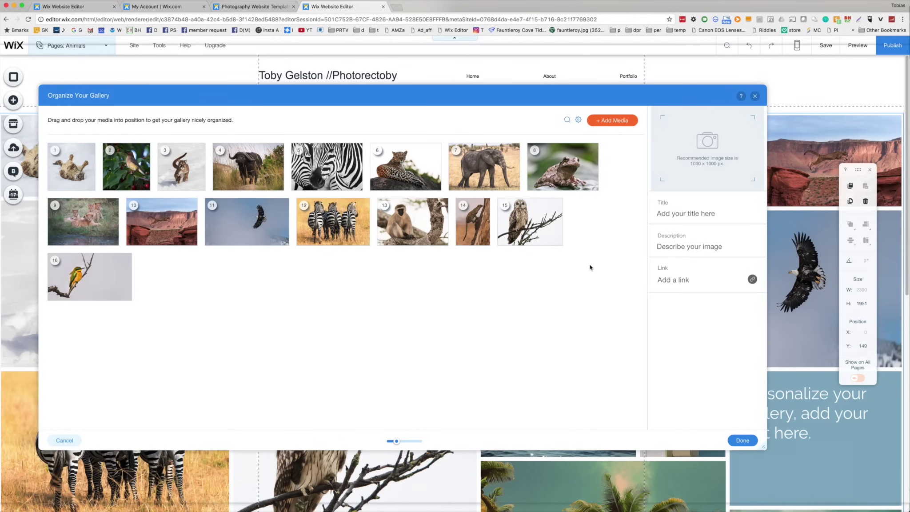
Upload the last four photos in the Website > Animals folder: the rhino, buffalo, bear and the cat at the waterhole.
left_click(621, 120)
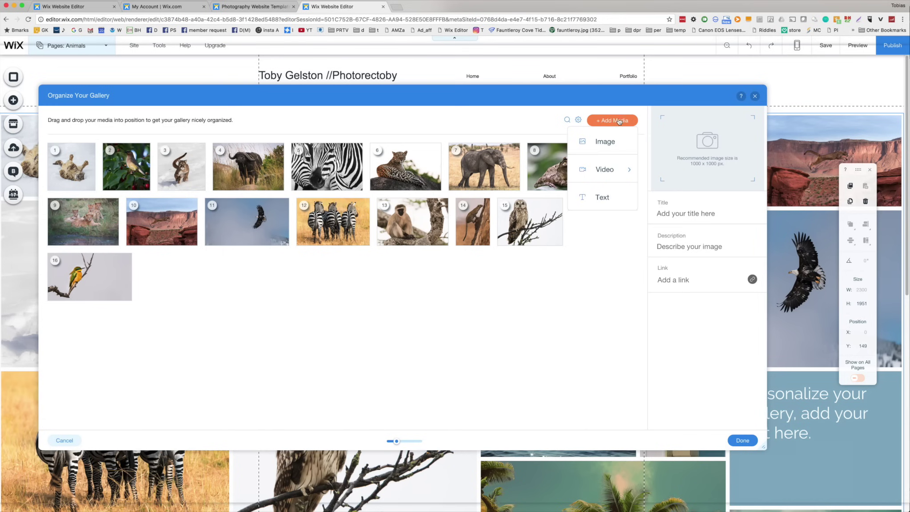
left_click(598, 145)
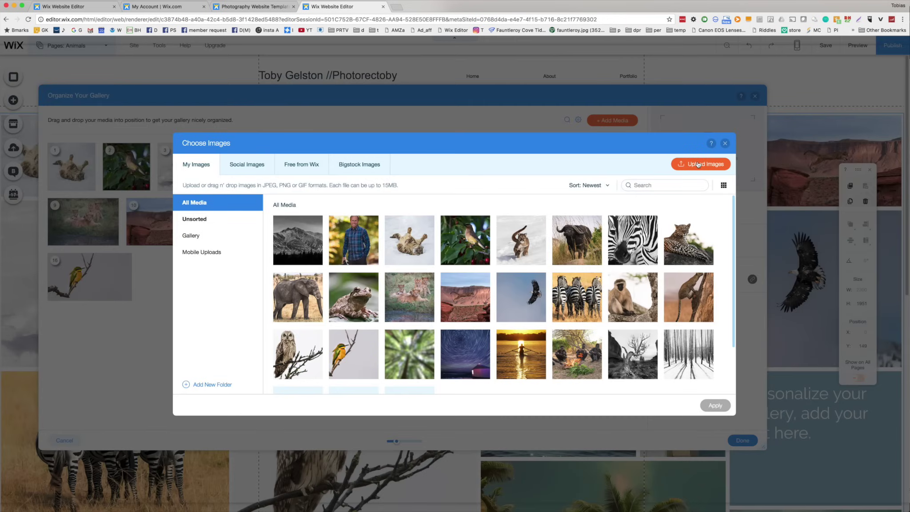
left_click(697, 164)
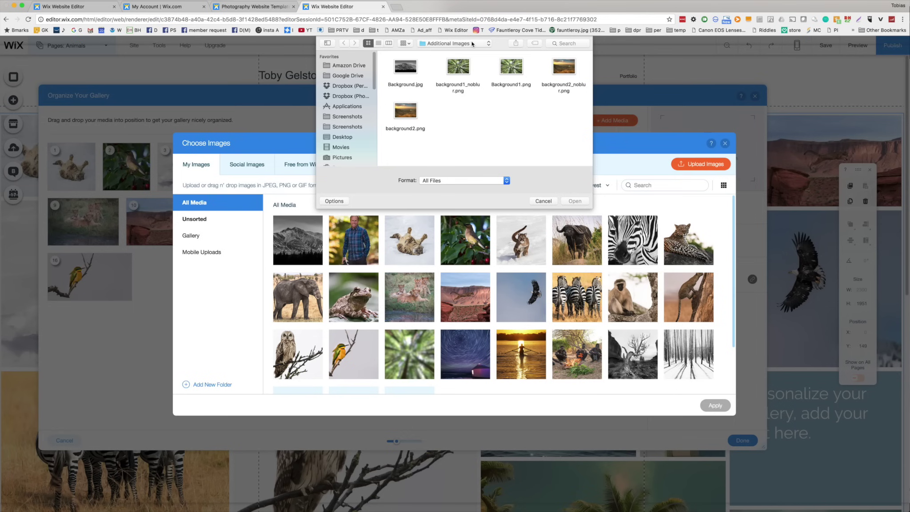
left_click(472, 43)
left_click(451, 52)
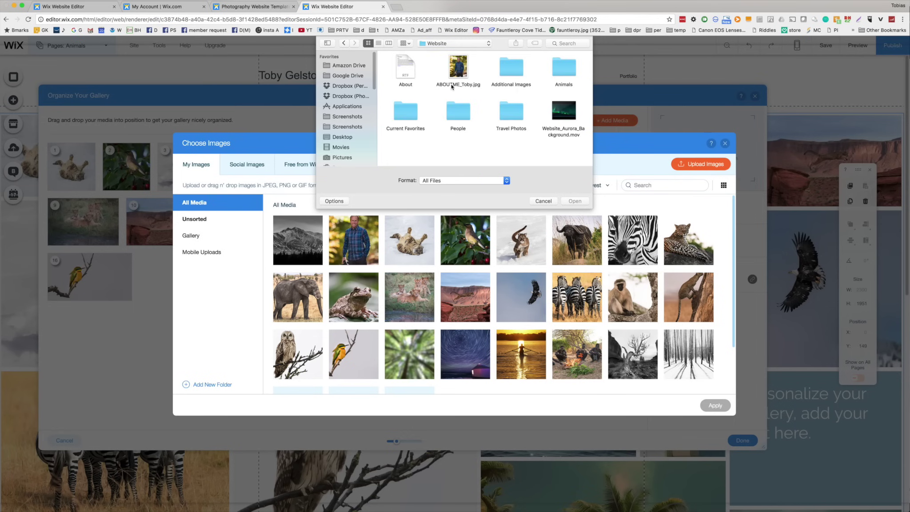
double_click(565, 66)
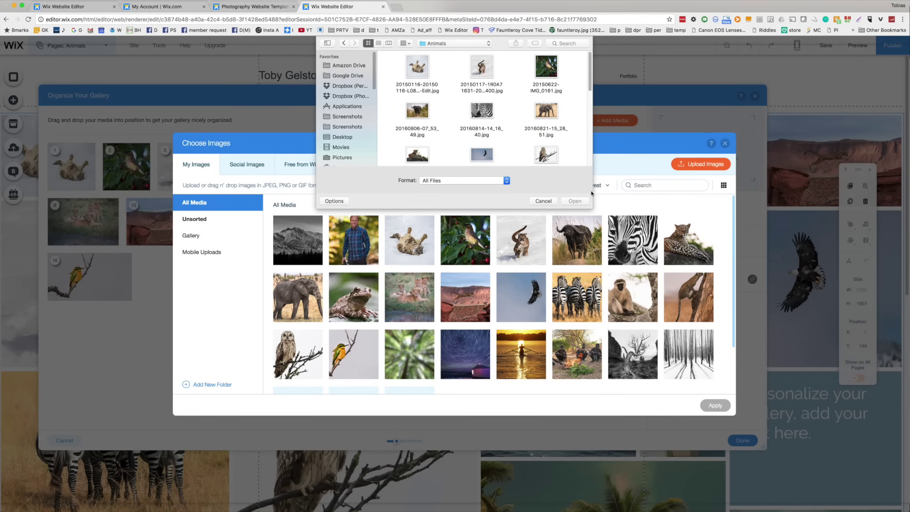
left_click_drag(590, 206, 682, 296)
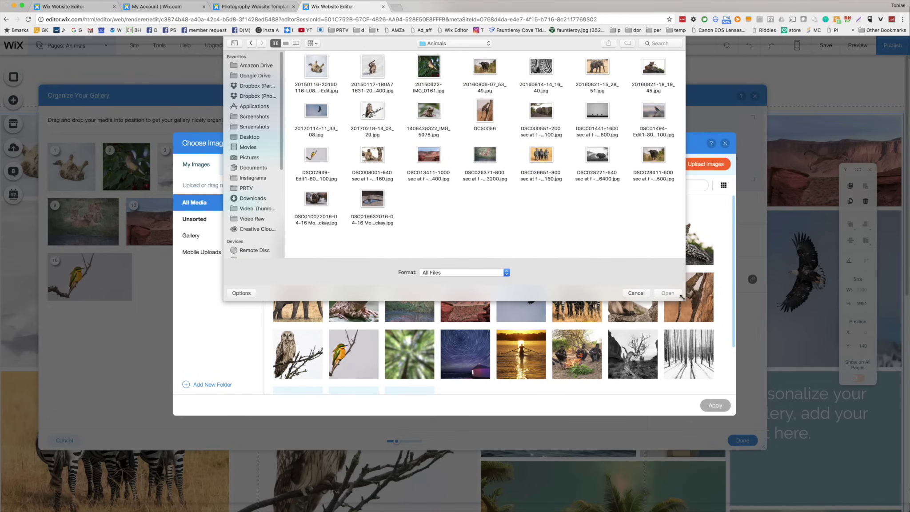
left_click_drag(406, 203, 317, 201)
left_click(644, 164, "super")
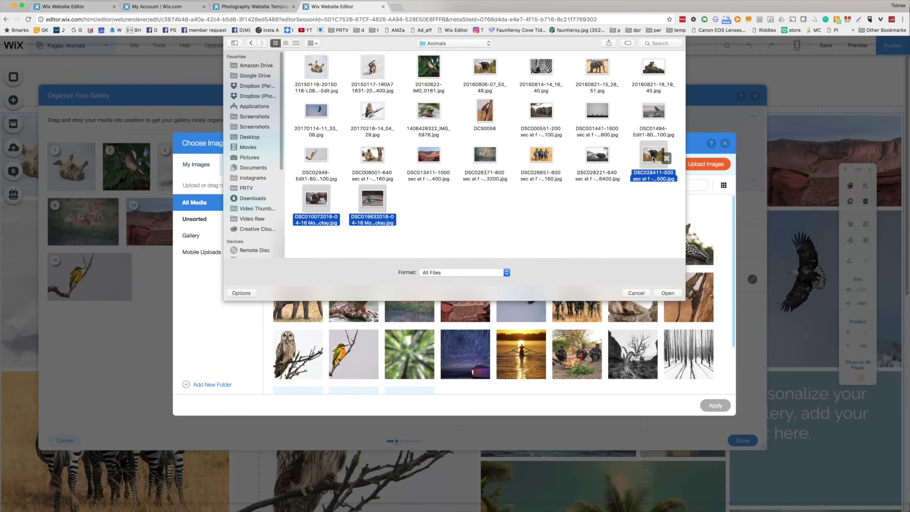
left_click(598, 159, "super")
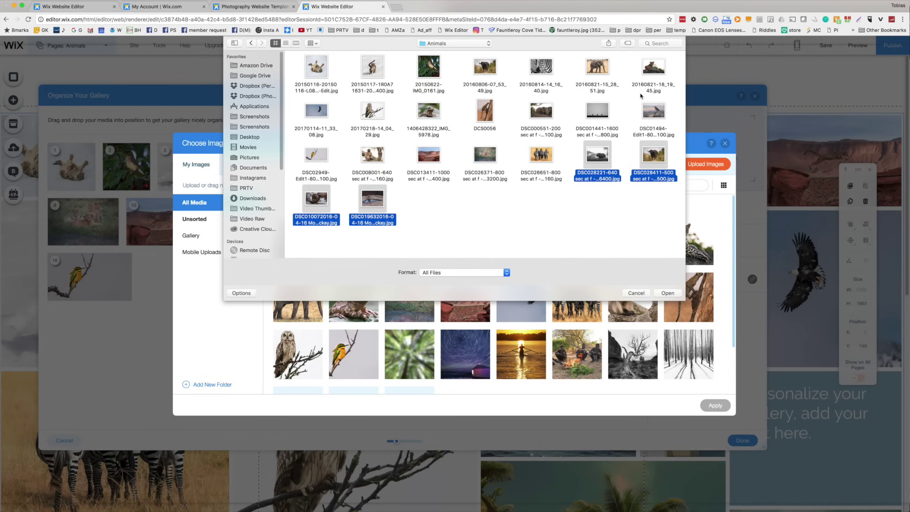
left_click(668, 293)
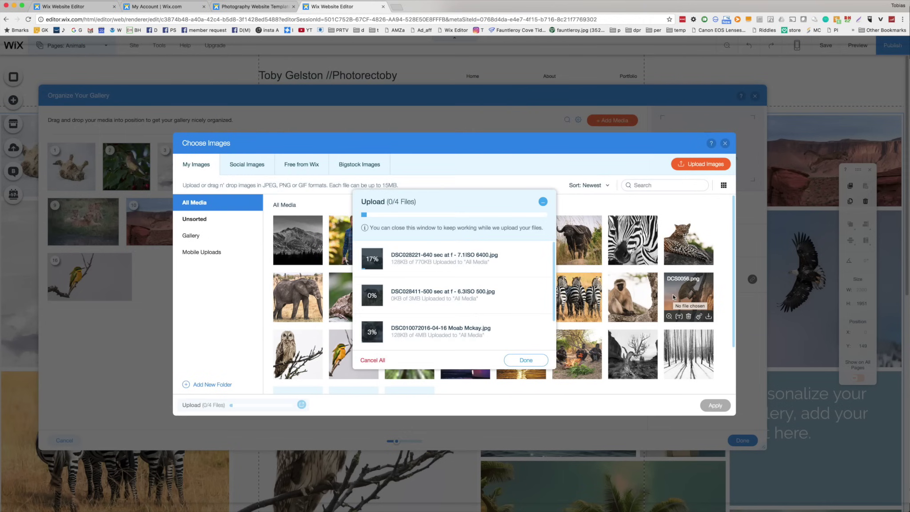
Add the four uploaded animal photos to the gallery and finish organizing it.
left_click(526, 360)
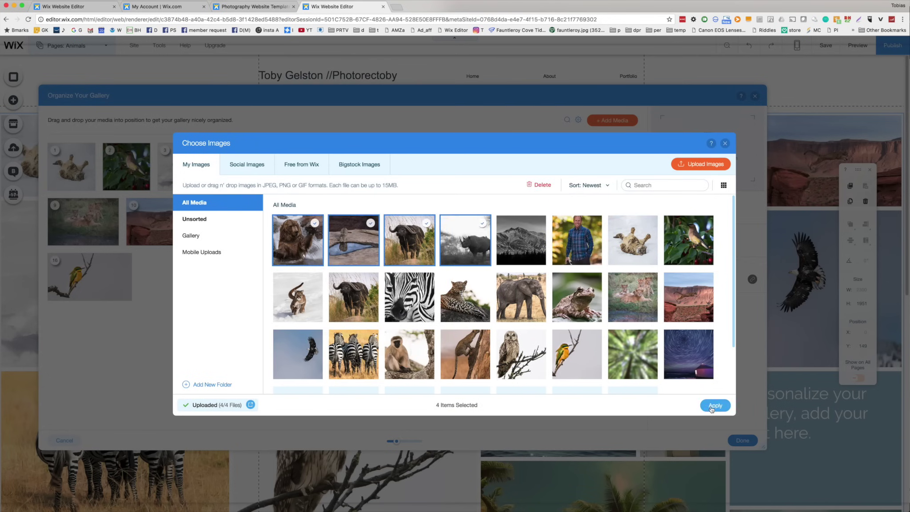
left_click(715, 406)
left_click(743, 440)
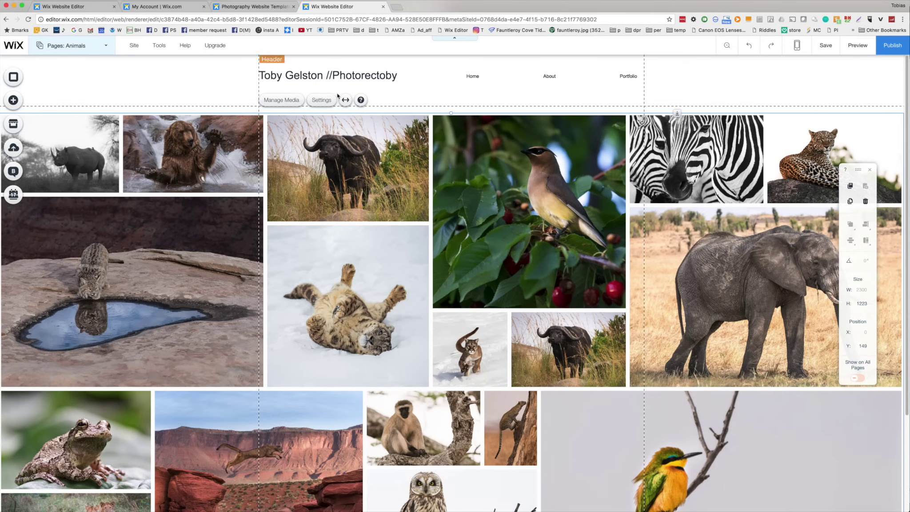
Preview the Animals page, browse its photos in the full-size viewer, open the Portfolio page, and return to editing.
left_click(859, 47)
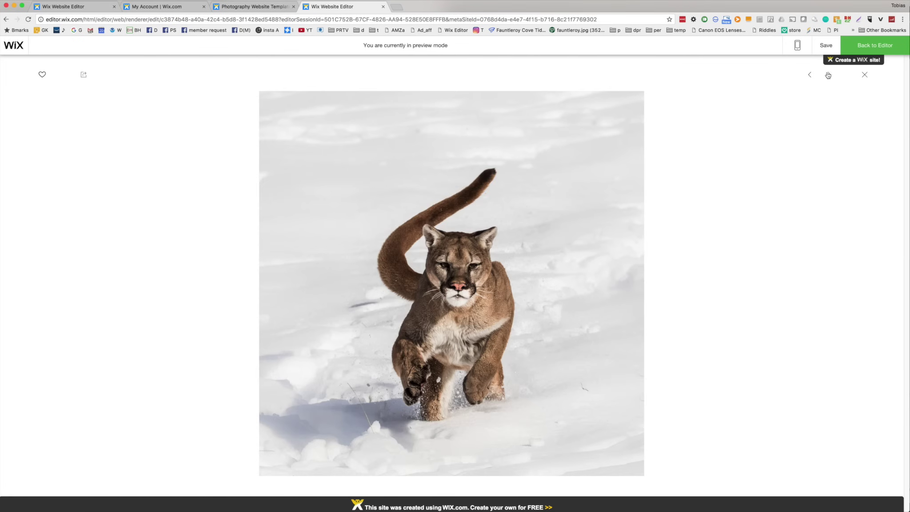
left_click(828, 76)
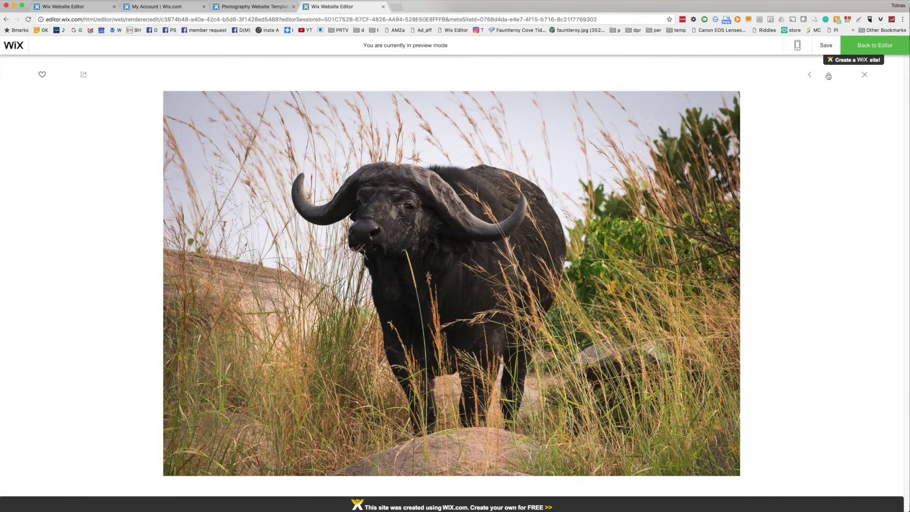
left_click(828, 75)
left_click(863, 77)
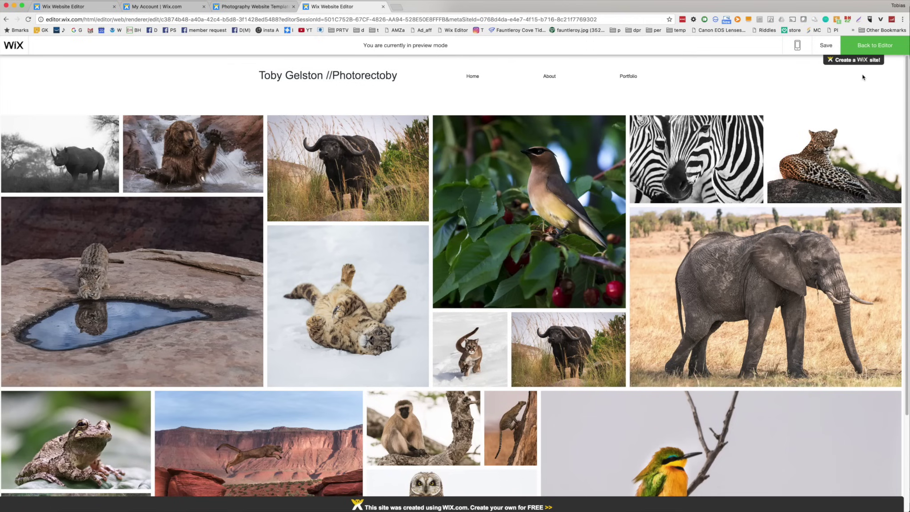
left_click(629, 78)
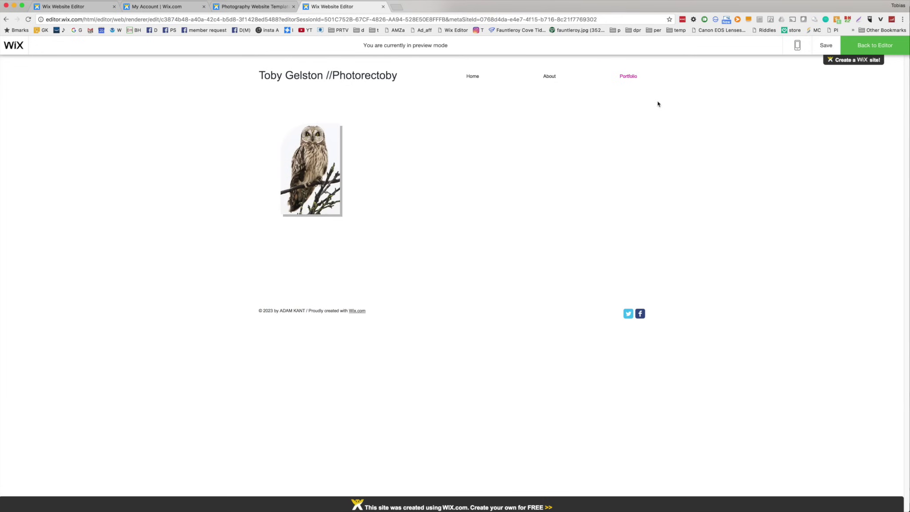
left_click(893, 42)
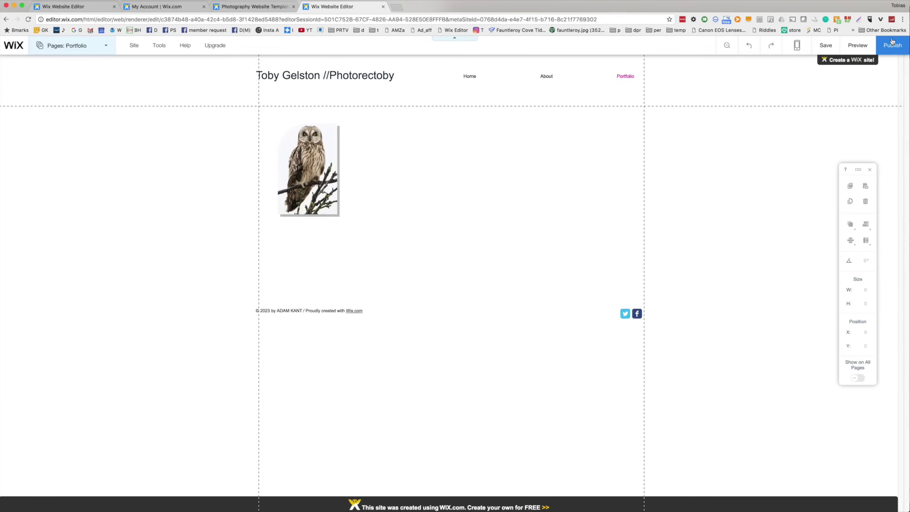
Duplicate the owl photo on the Portfolio page and place the copy beside it at X 255, Y 175.
left_click(319, 178)
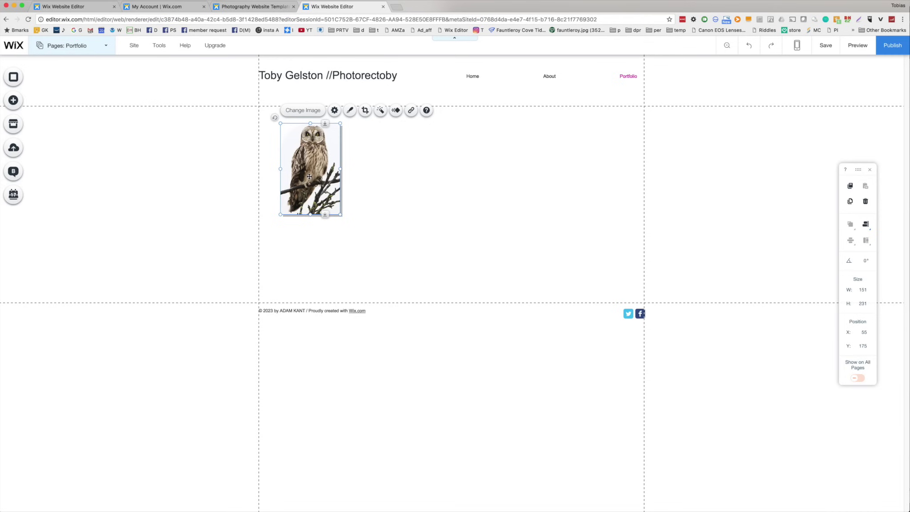
left_click_drag(309, 177, 310, 176)
right_click(310, 168)
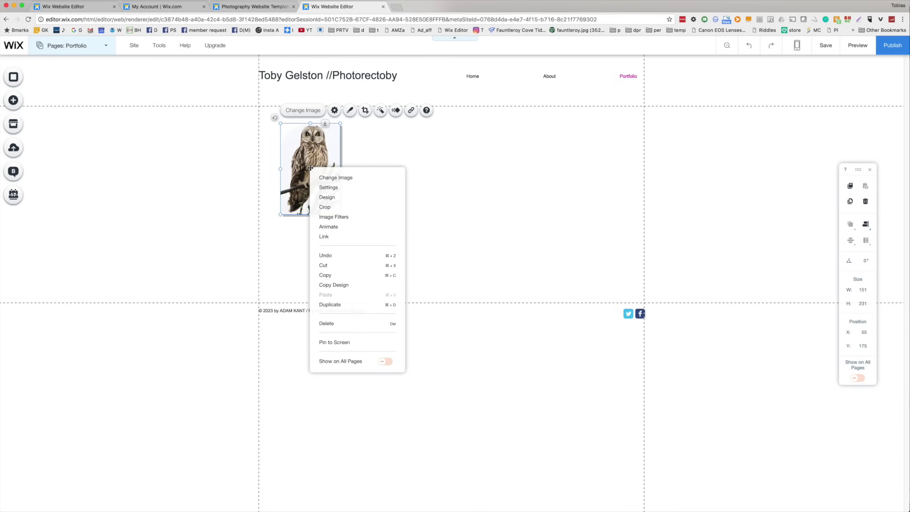
left_click(334, 304)
left_click_drag(324, 178, 395, 170)
Replace the duplicated owl photo with the library image of the girl riding a bicycle.
left_click(389, 111)
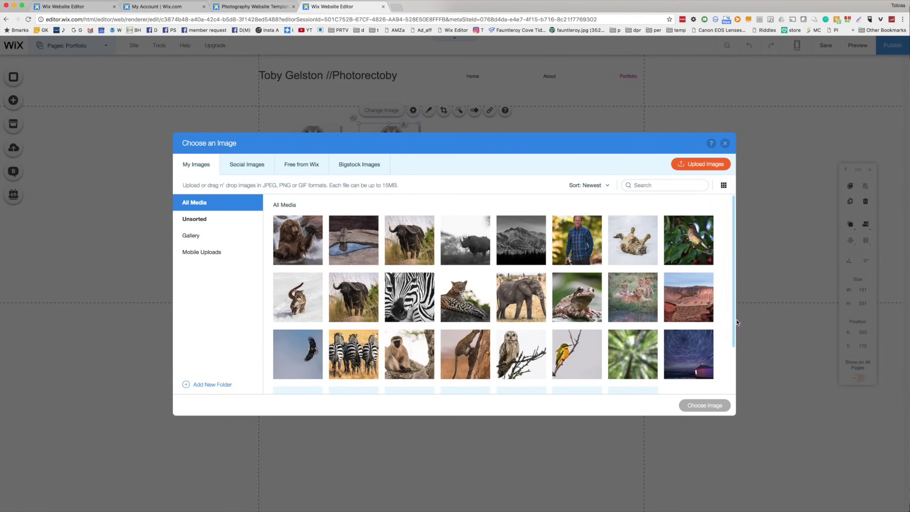
mouse_move(734, 307)
left_mouse_down()
mouse_move(730, 379)
mouse_move(733, 298)
left_mouse_up()
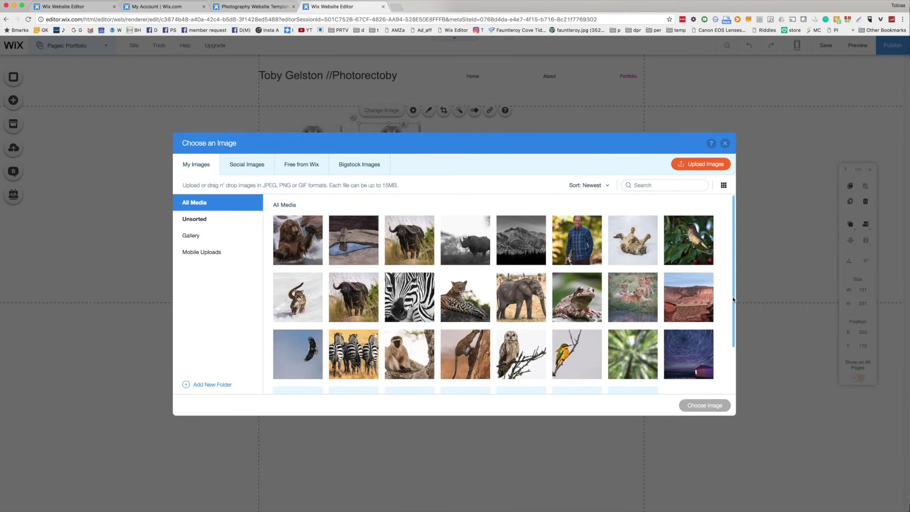
scroll(732, 339, "down", 2)
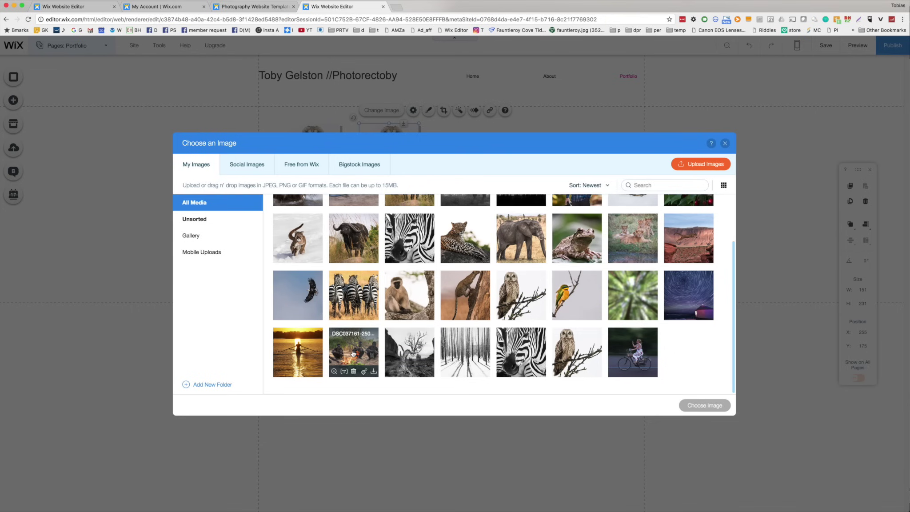
left_click(631, 354)
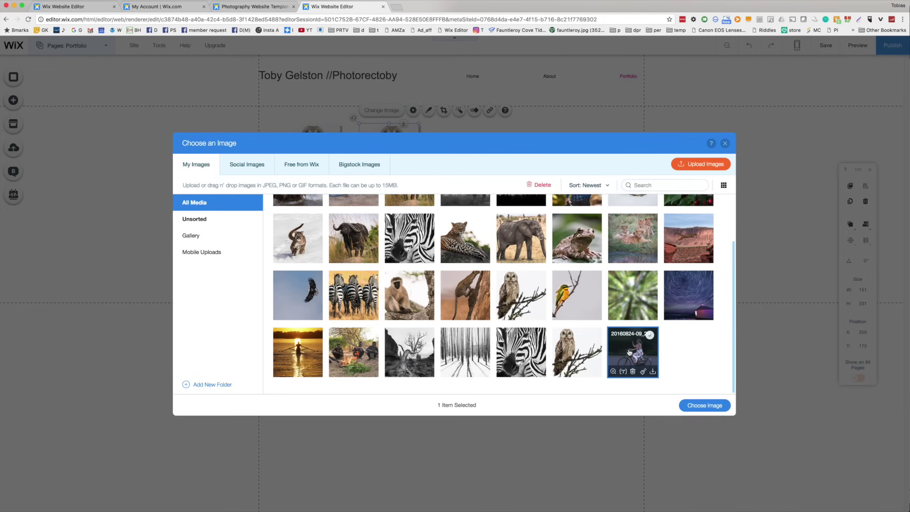
left_click(703, 405)
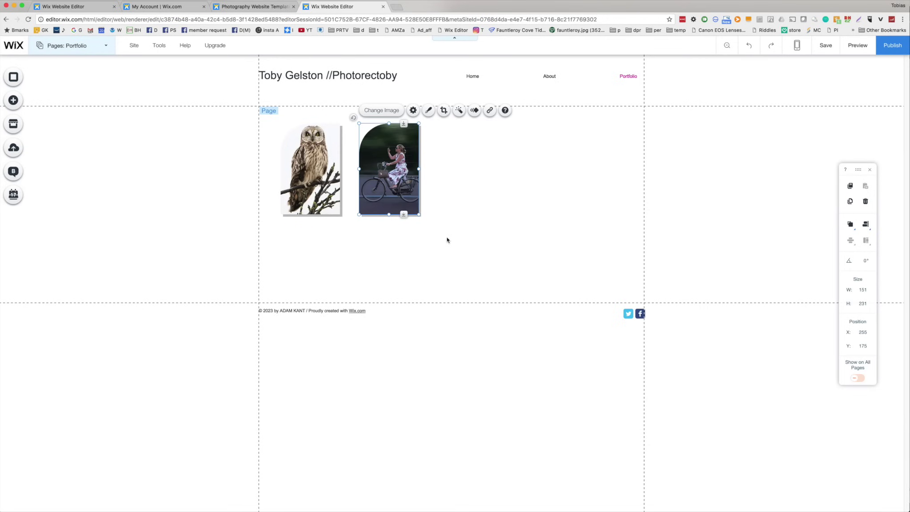
Adjust the crop of the bicycle photo on the Portfolio page, shifting the image slightly within its frame.
left_click(443, 110)
left_click_drag(391, 180, 389, 180)
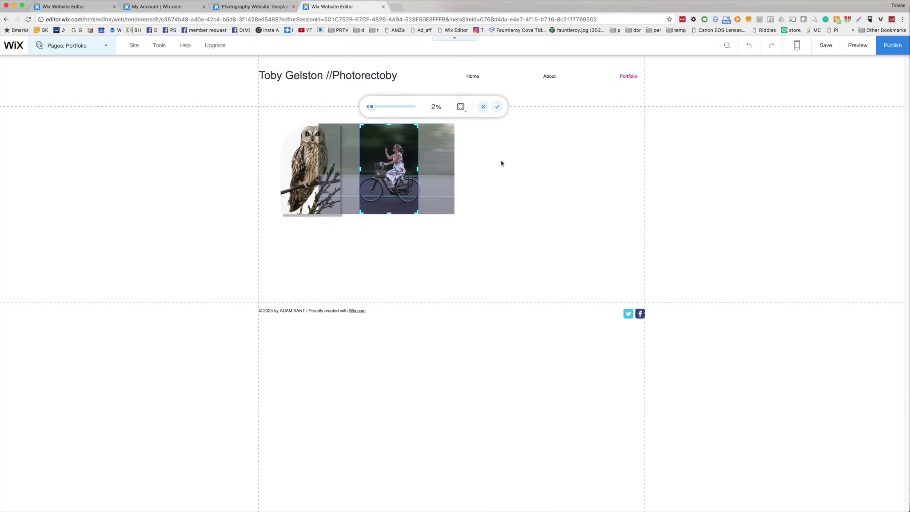
left_click(497, 106)
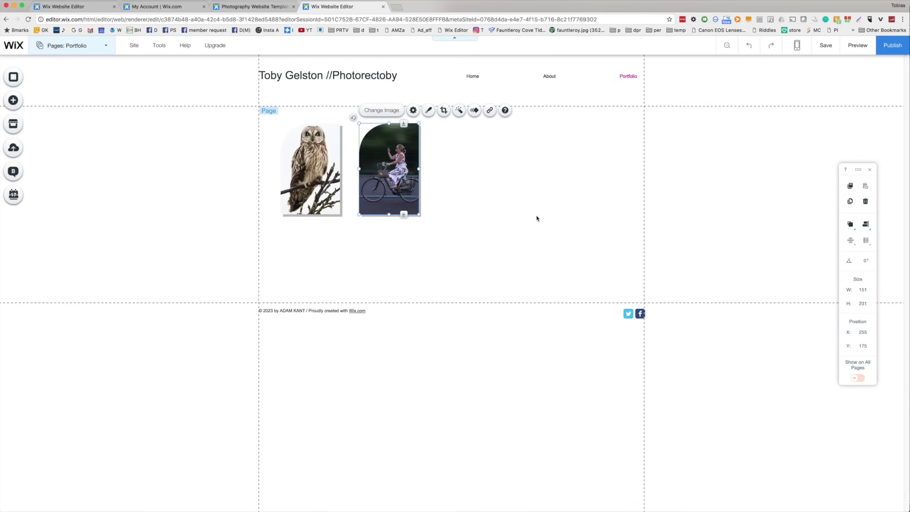
left_click(537, 218)
Add a Small Heading text below the owl photo at X 55, Y 427 and make it read "Animals".
left_click(13, 102)
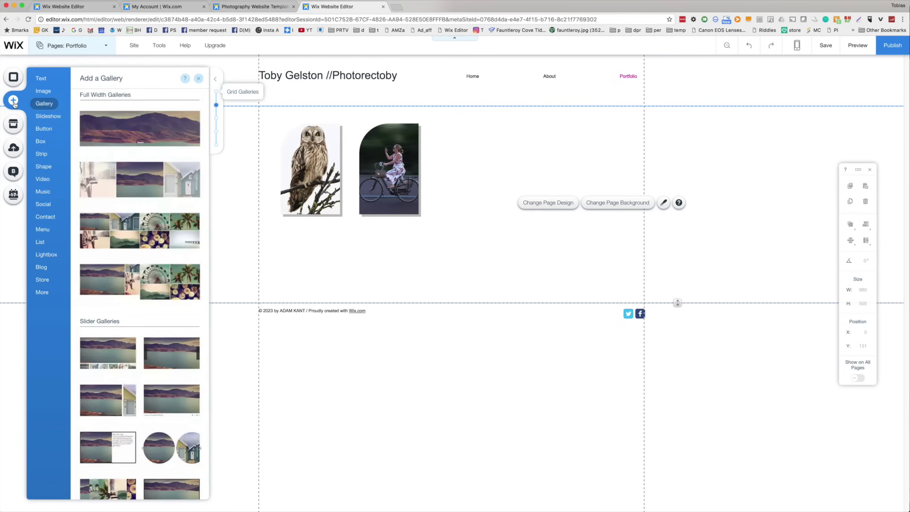
left_click(40, 78)
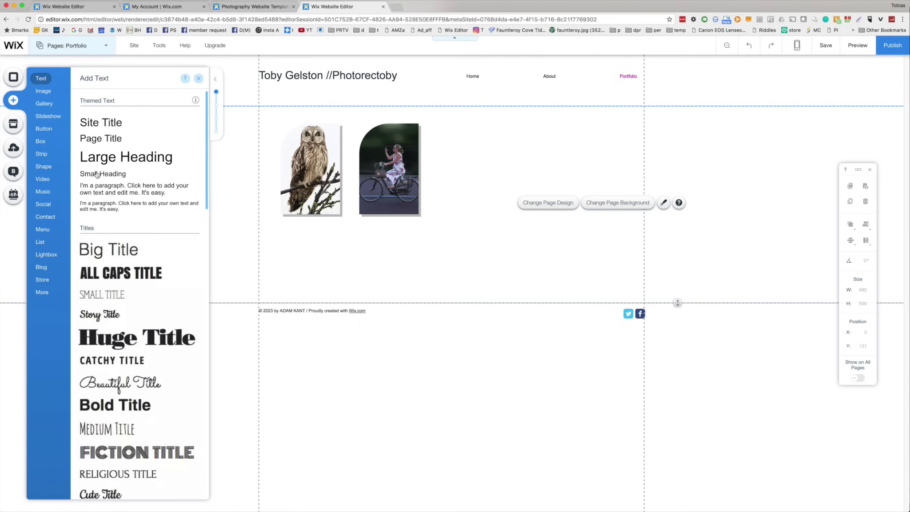
left_click_drag(97, 174, 292, 227)
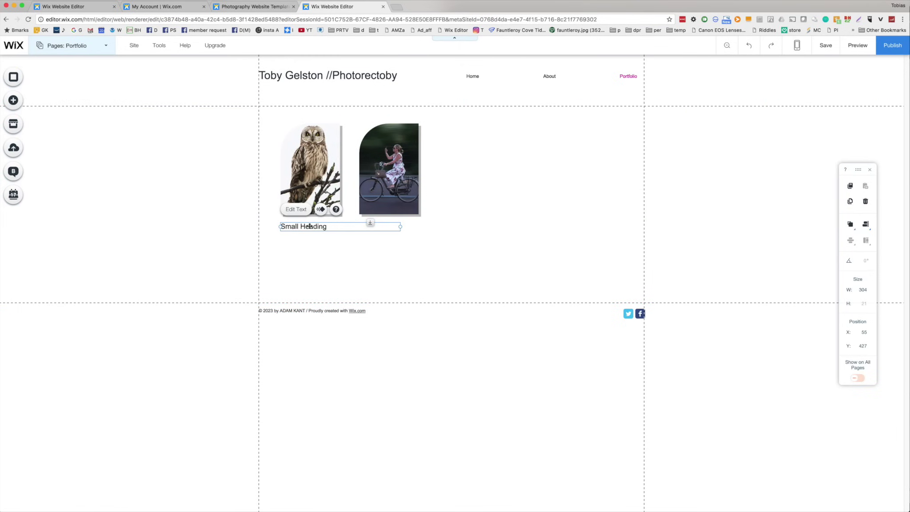
double_click(310, 226)
type("Animals")
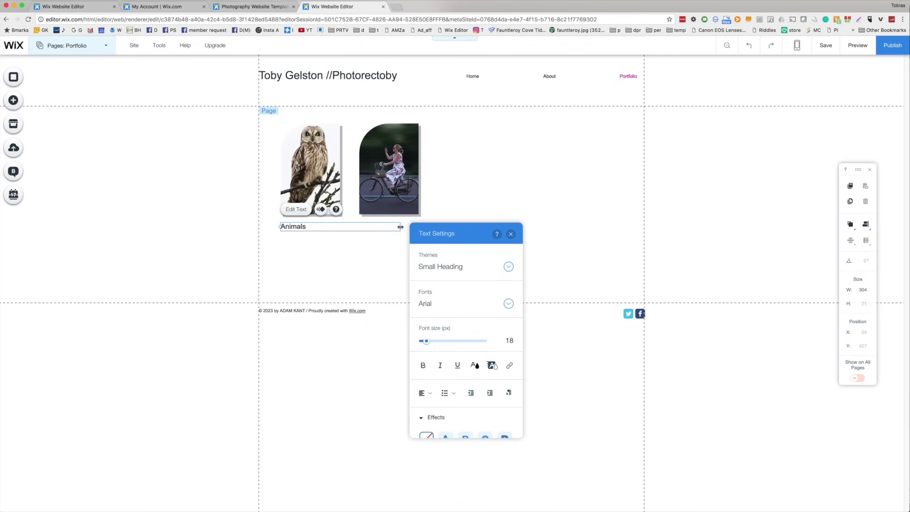
Narrow the "Animals" caption box to a width of 158 and center its text.
left_click_drag(399, 225, 342, 226)
left_click(370, 393)
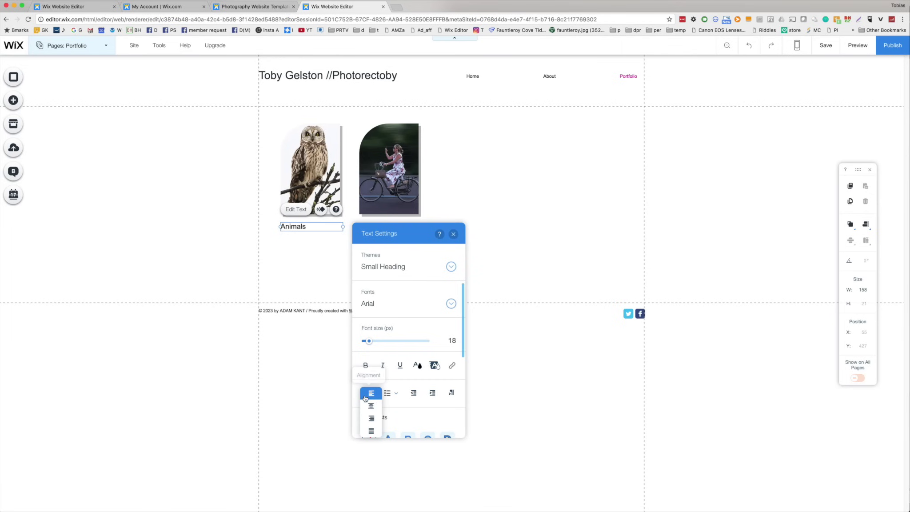
left_click(371, 405)
left_click(310, 245)
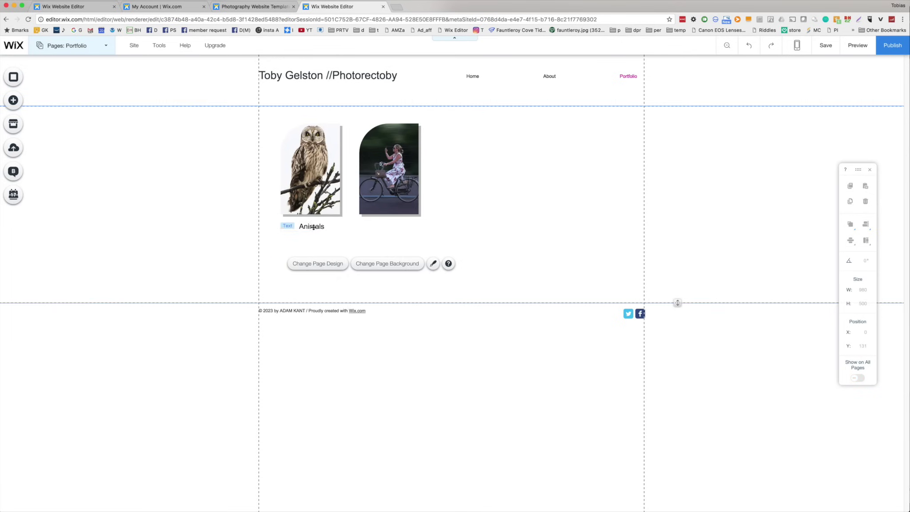
Duplicate the "Animals" caption, place the copy under the bicycle photo at X 248, Y 427, and change its text to "People".
left_click(313, 227)
right_click(313, 225)
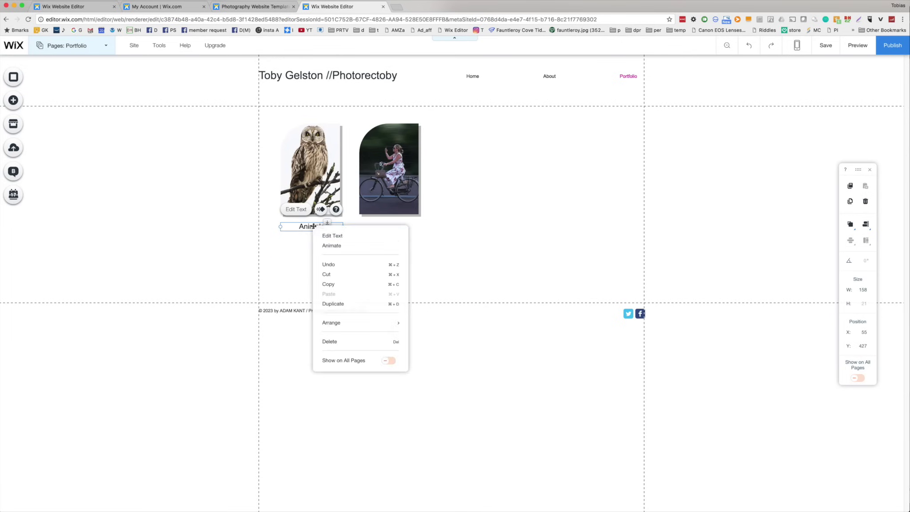
left_click(340, 305)
left_click_drag(323, 239, 382, 227)
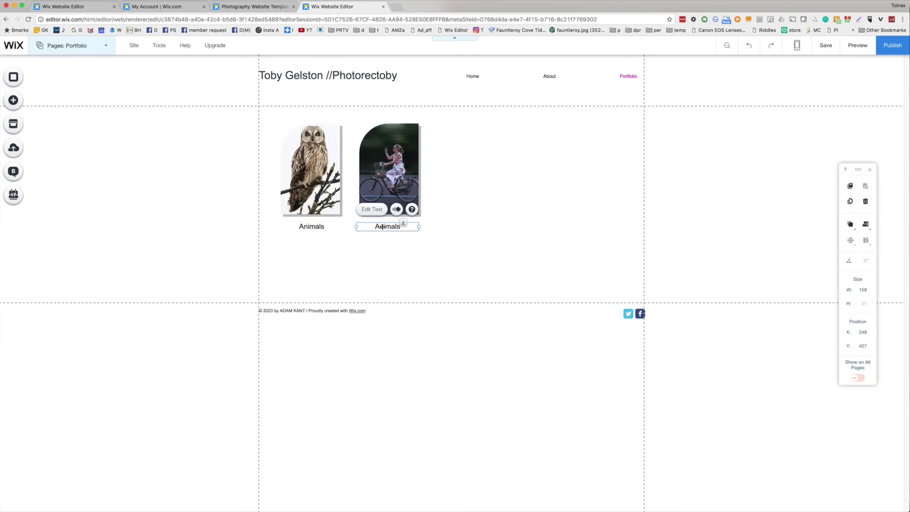
double_click(382, 227)
type("People")
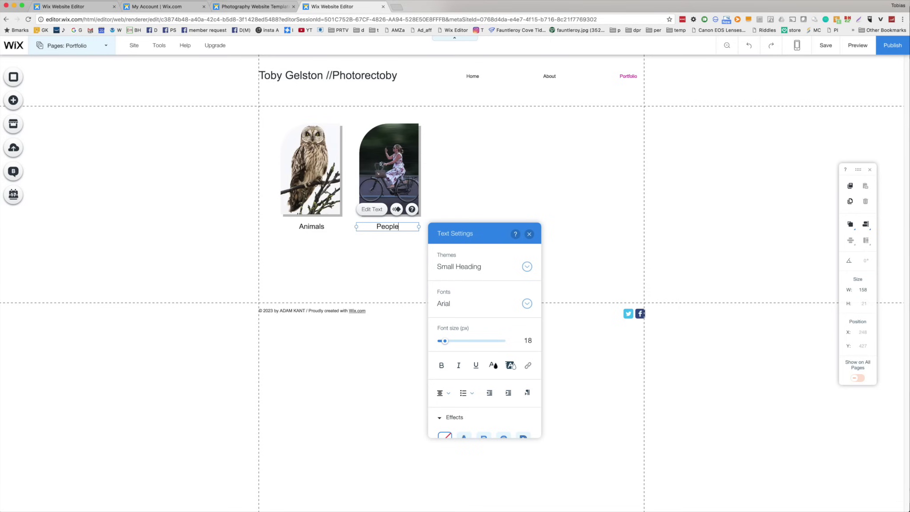
left_click(384, 248)
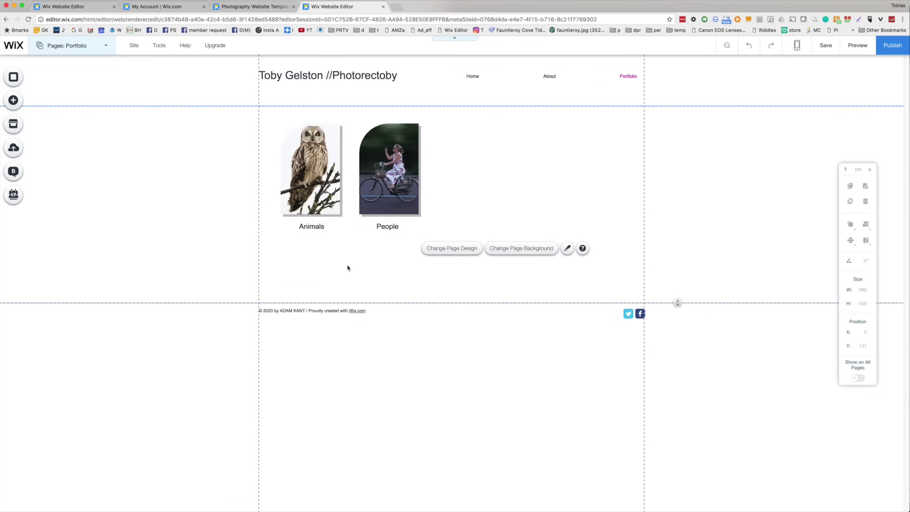
Edit the footer social bar's links and icons, using black Instagram, Twitter and Facebook icons.
left_click(626, 316)
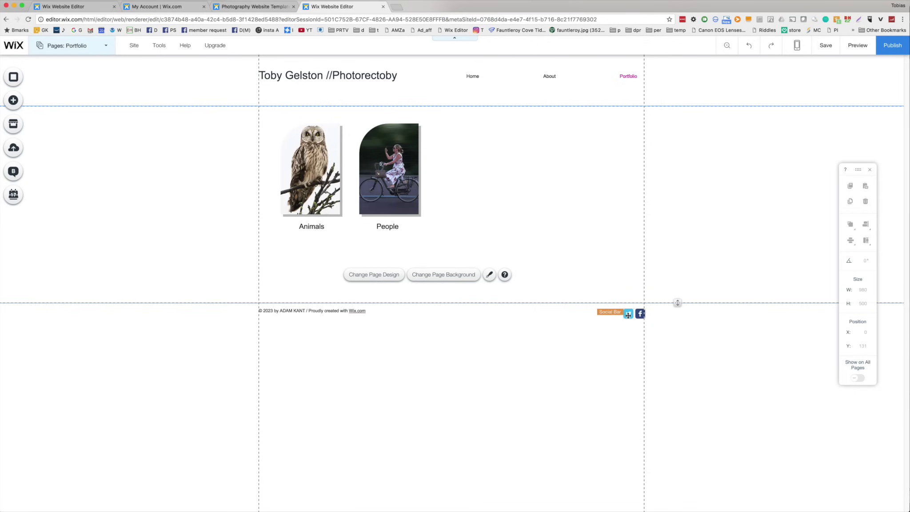
left_click(649, 298)
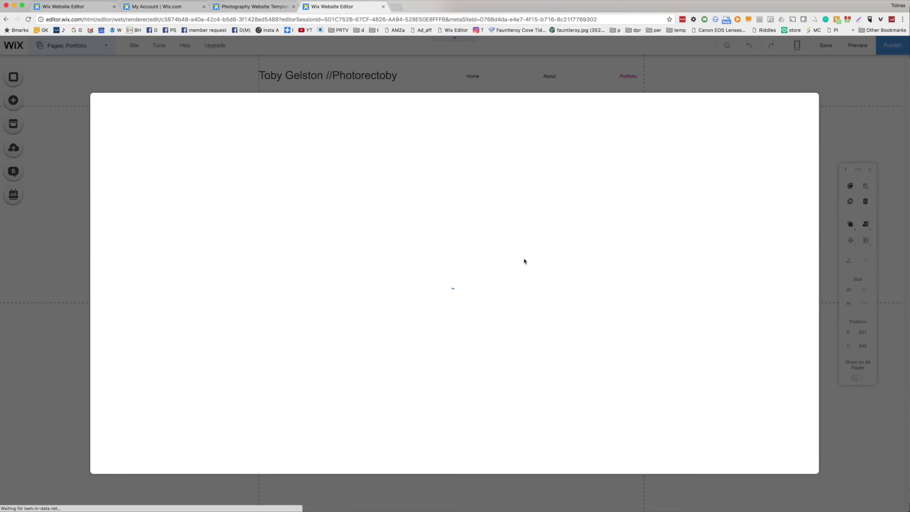
left_click(119, 177)
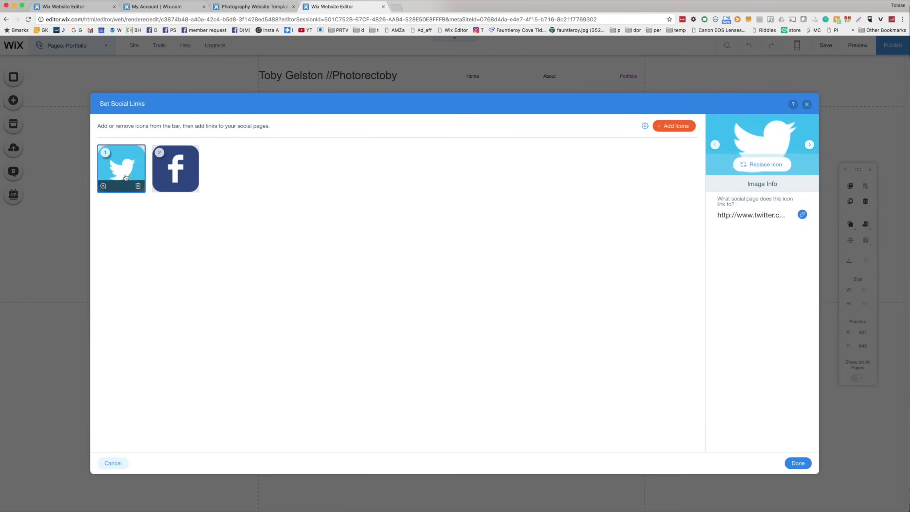
left_click(754, 216)
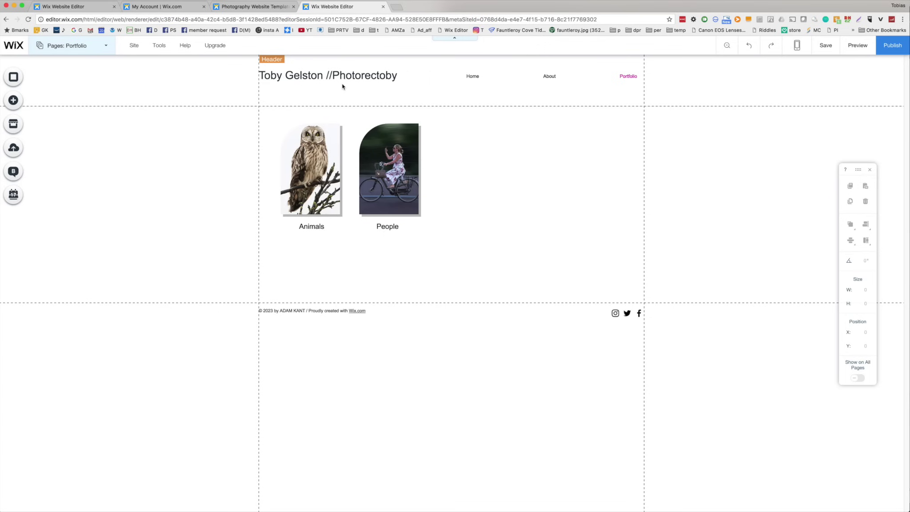
Delete the entire copyright and "Proudly created with Wix.com" text line from the footer.
left_click(290, 316)
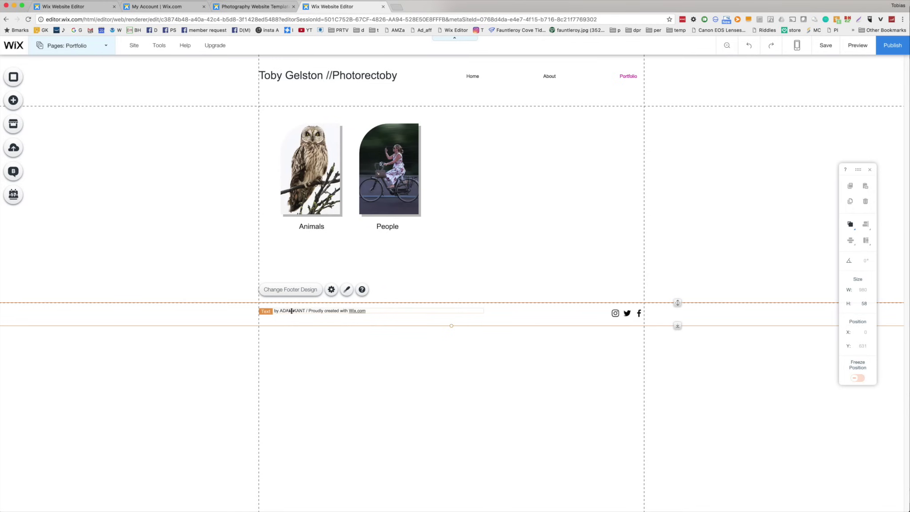
left_click(292, 310)
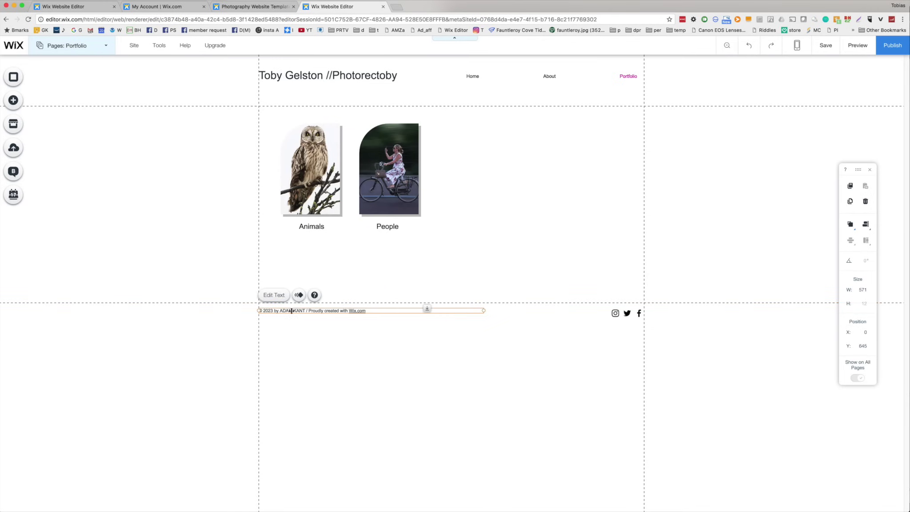
double_click(364, 310)
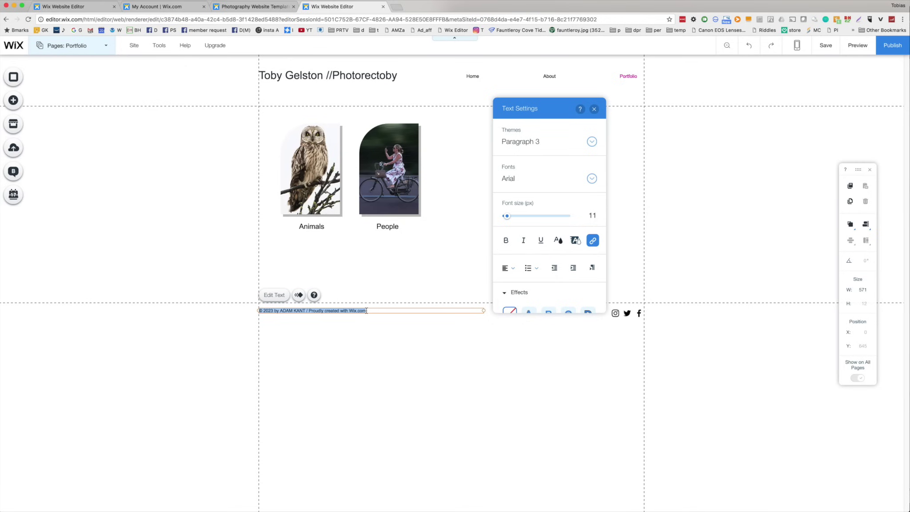
key("BackSpace")
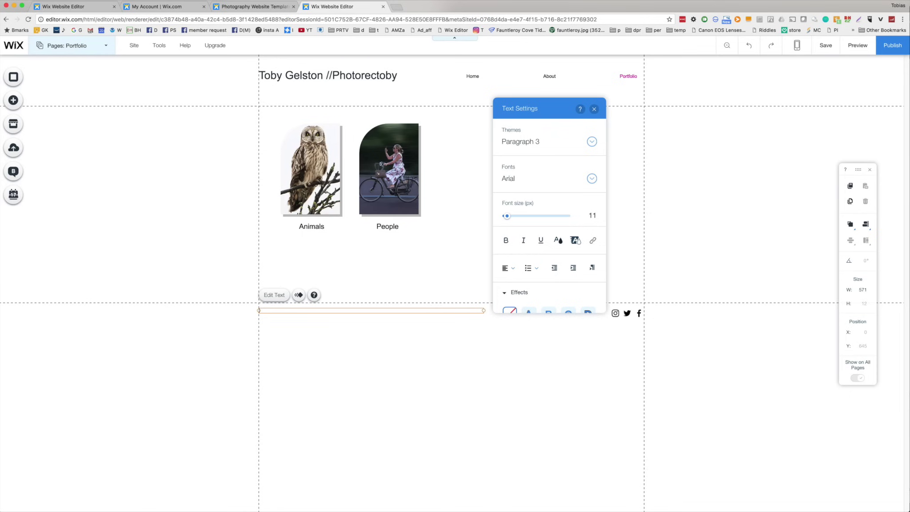
left_click(480, 365)
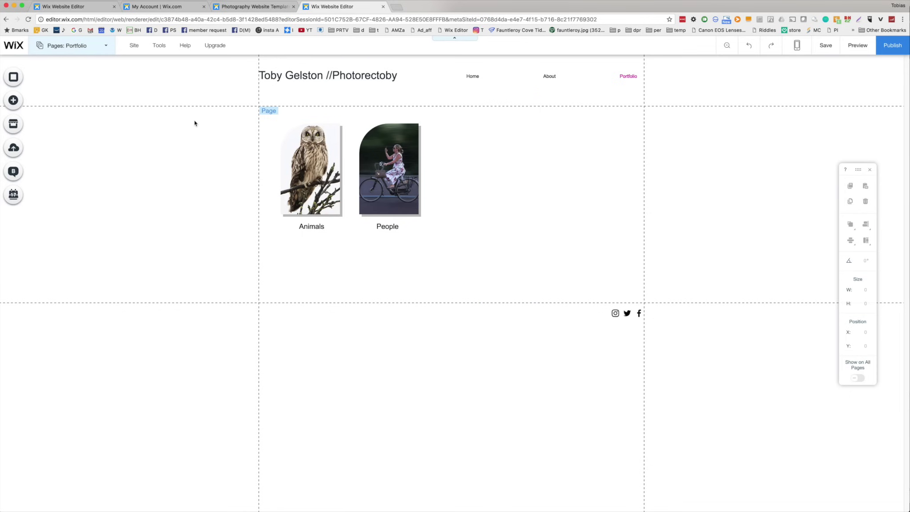
Apply the Home page's mountain background to all pages, and open the Portfolio page.
left_click(58, 45)
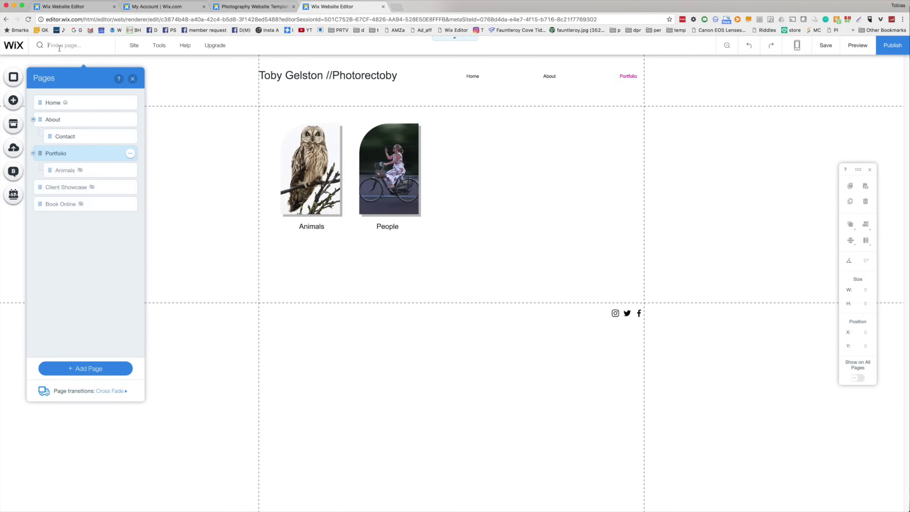
left_click(89, 104)
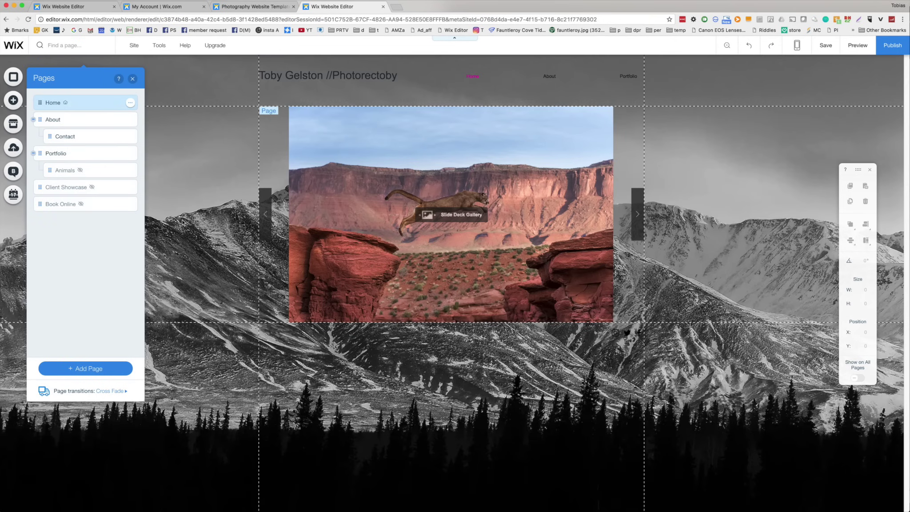
left_click(179, 204)
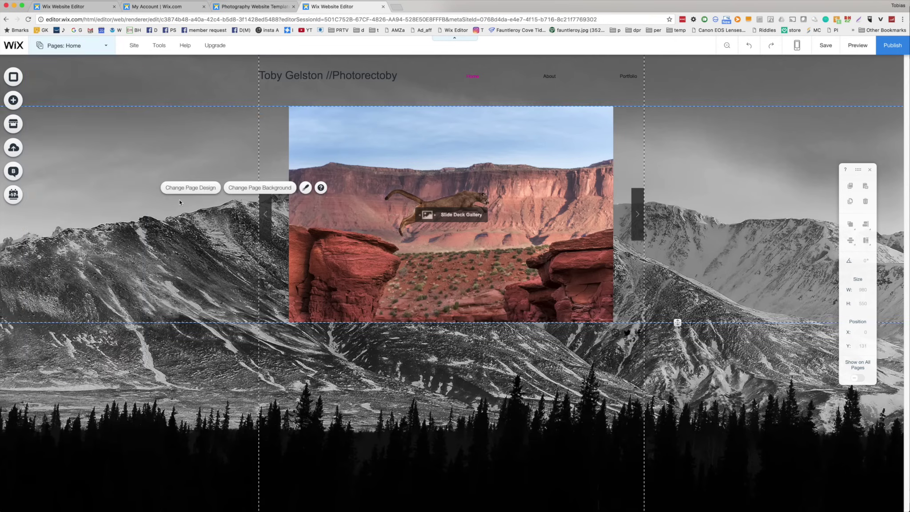
left_click(252, 189)
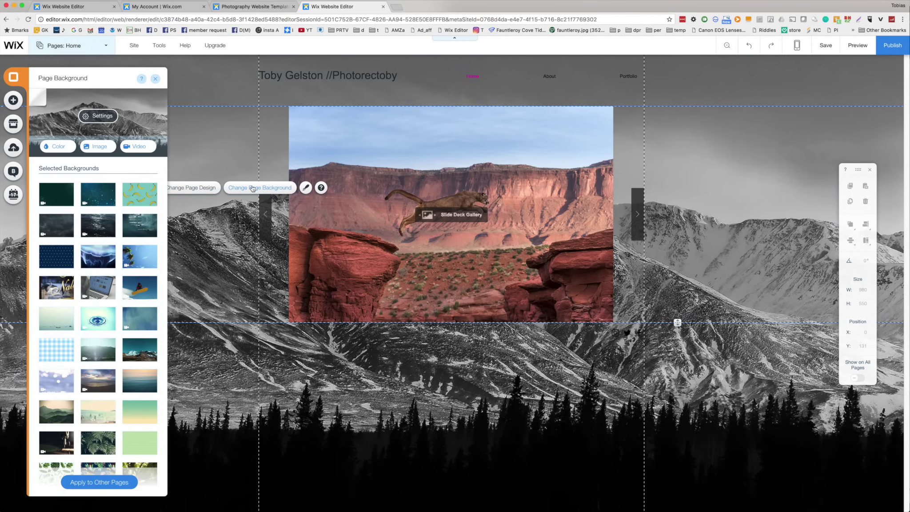
left_click(92, 483)
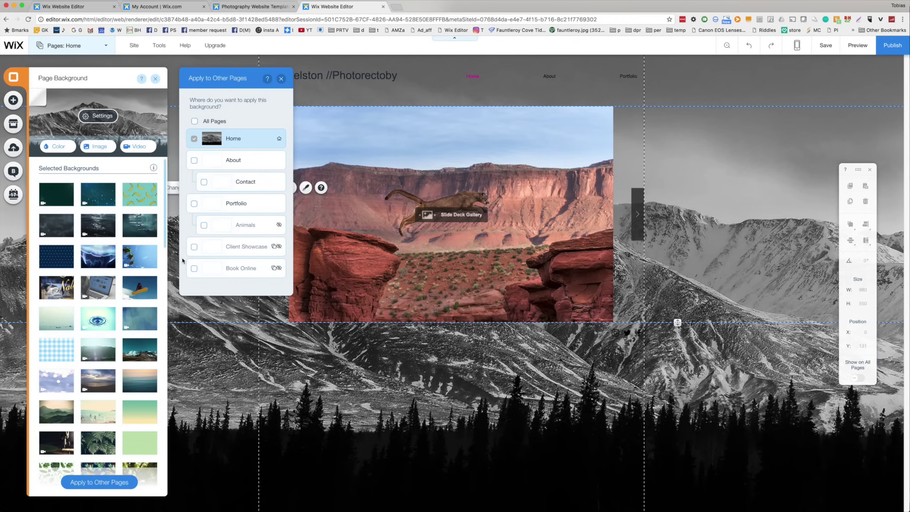
left_click(194, 122)
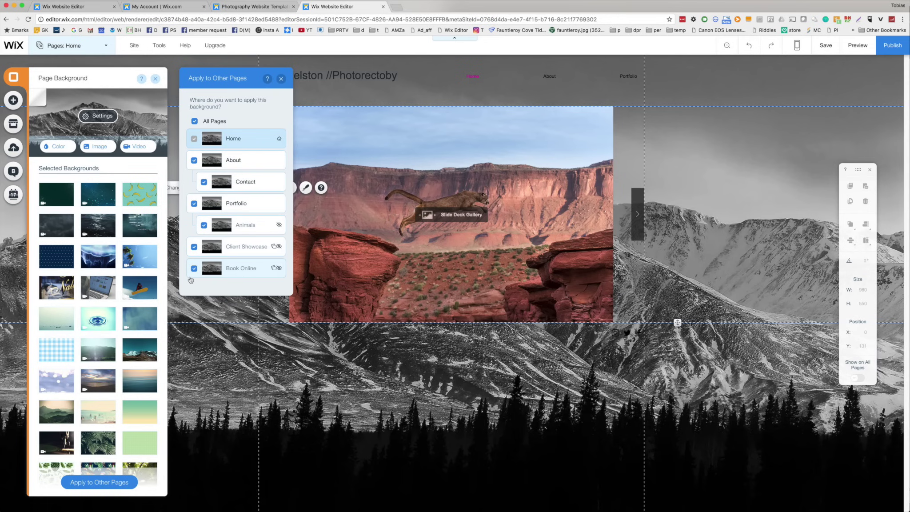
left_click(281, 80)
left_click(155, 79)
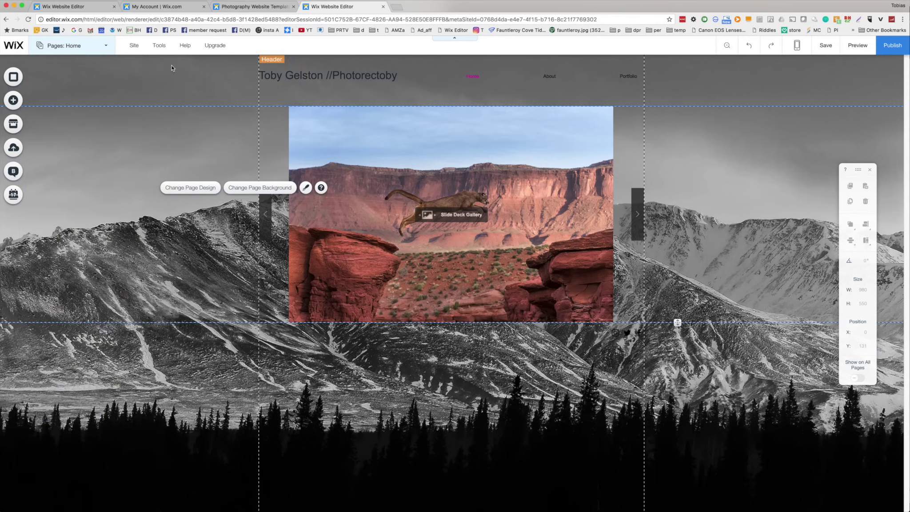
left_click(82, 46)
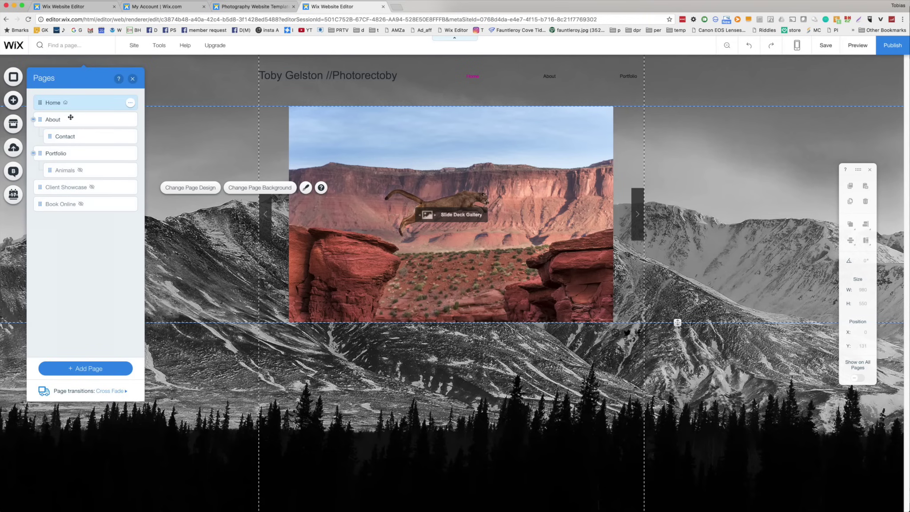
left_click(71, 153)
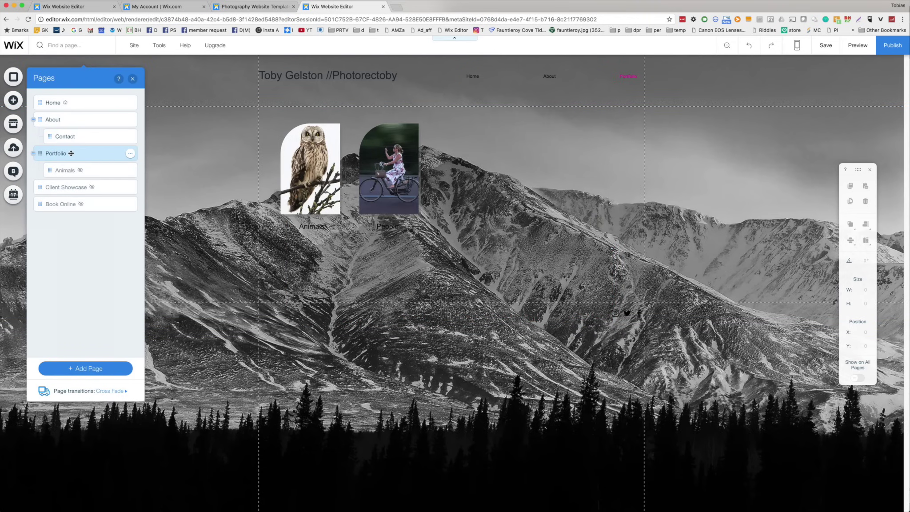